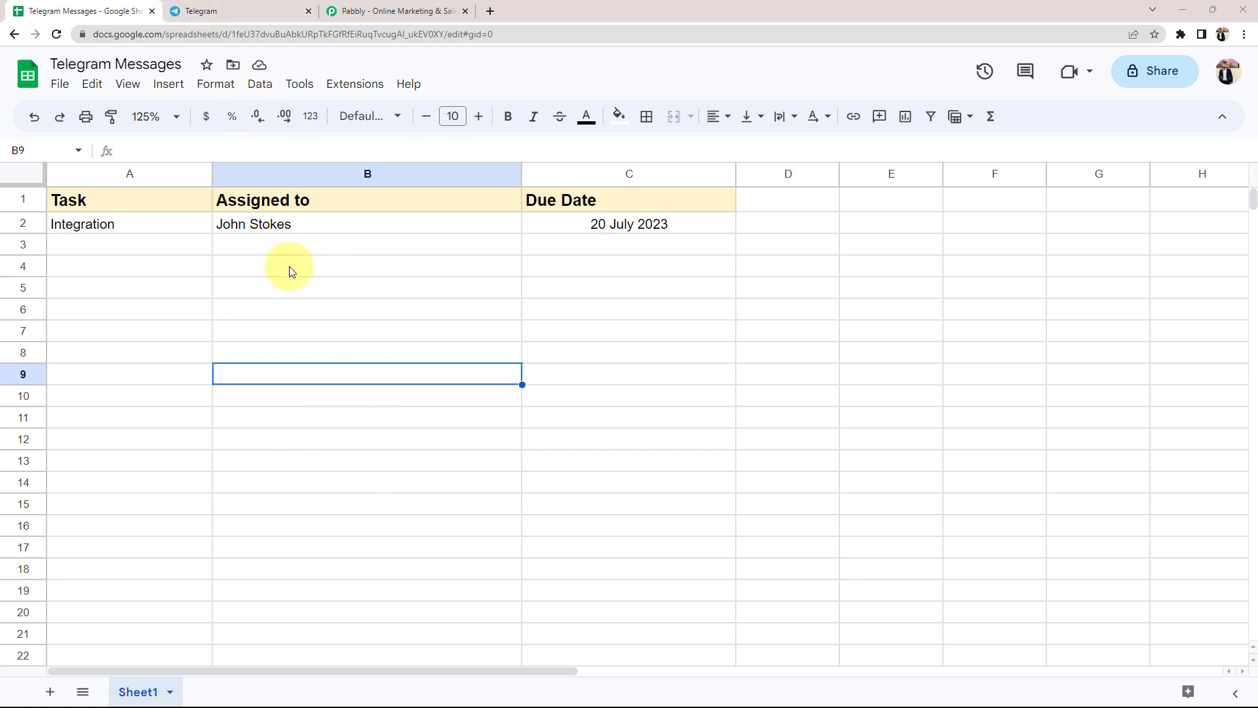
# Step: Switch from the Telegram Messages spreadsheet to the pabbly.com browser tab
pyautogui.click(376, 10)
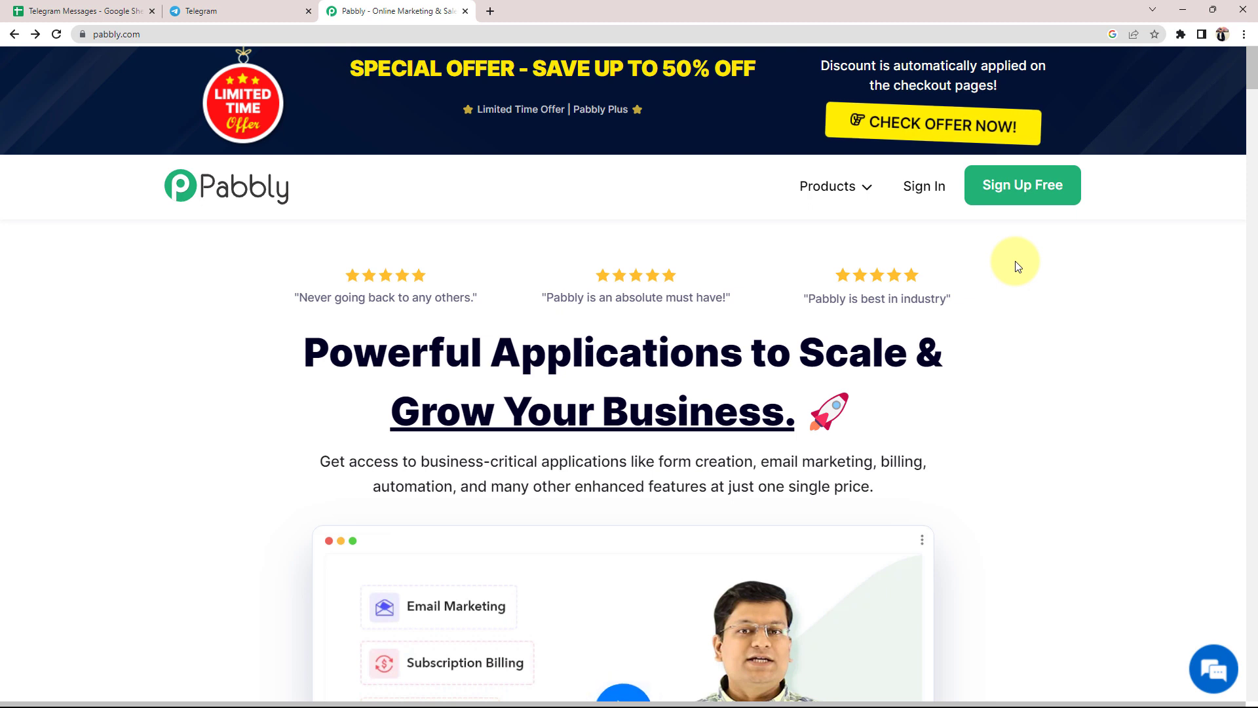
# Step: Open Pabbly Connect from the account's app list and start a new workflow
pyautogui.click(925, 189)
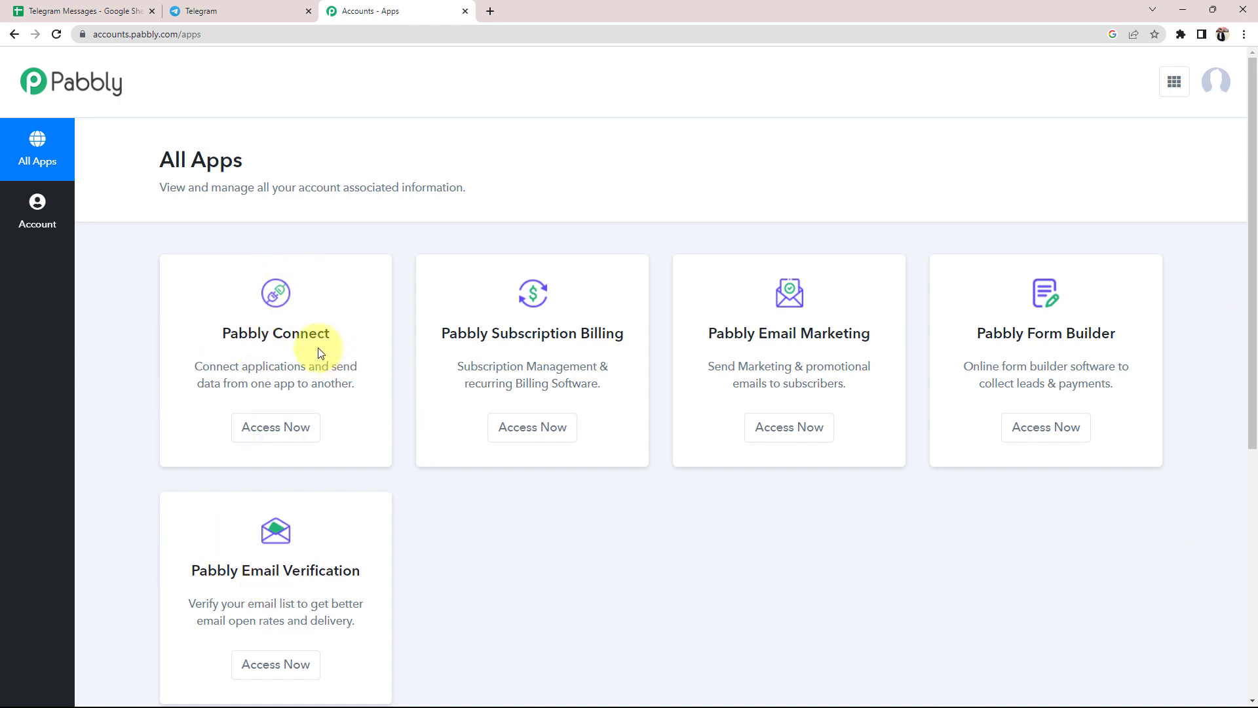
pyautogui.doubleClick(231, 335)
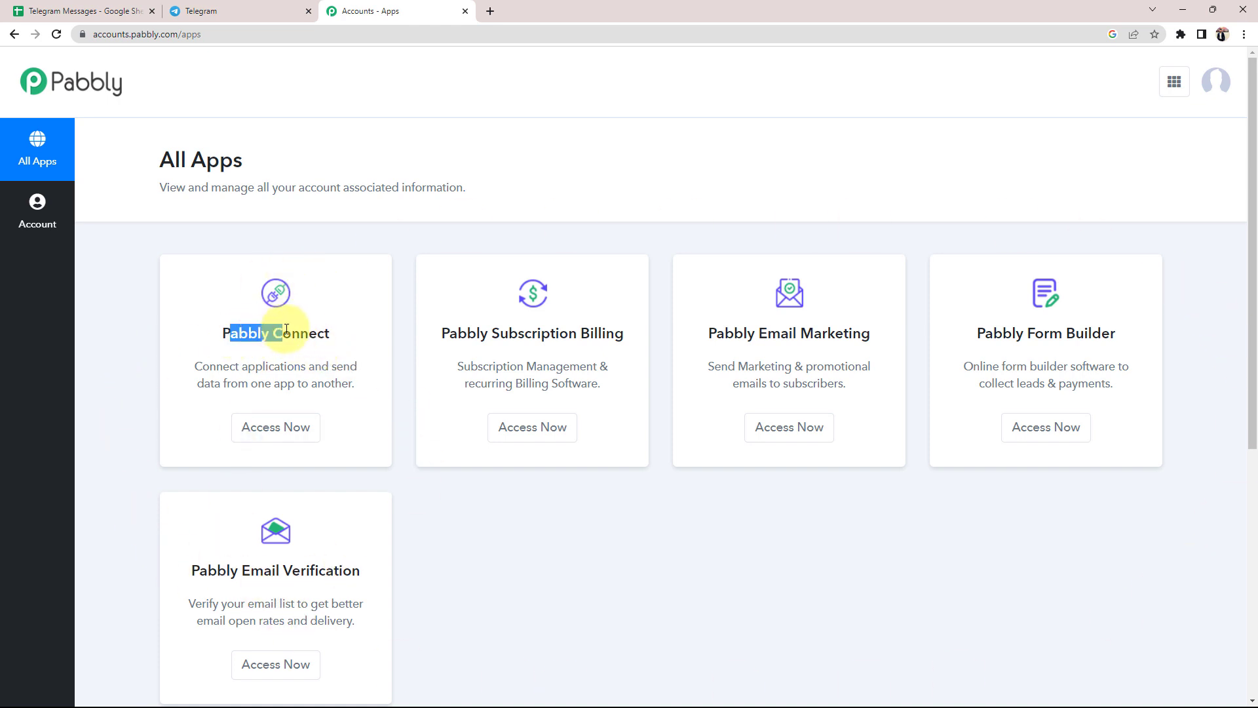
pyautogui.click(280, 434)
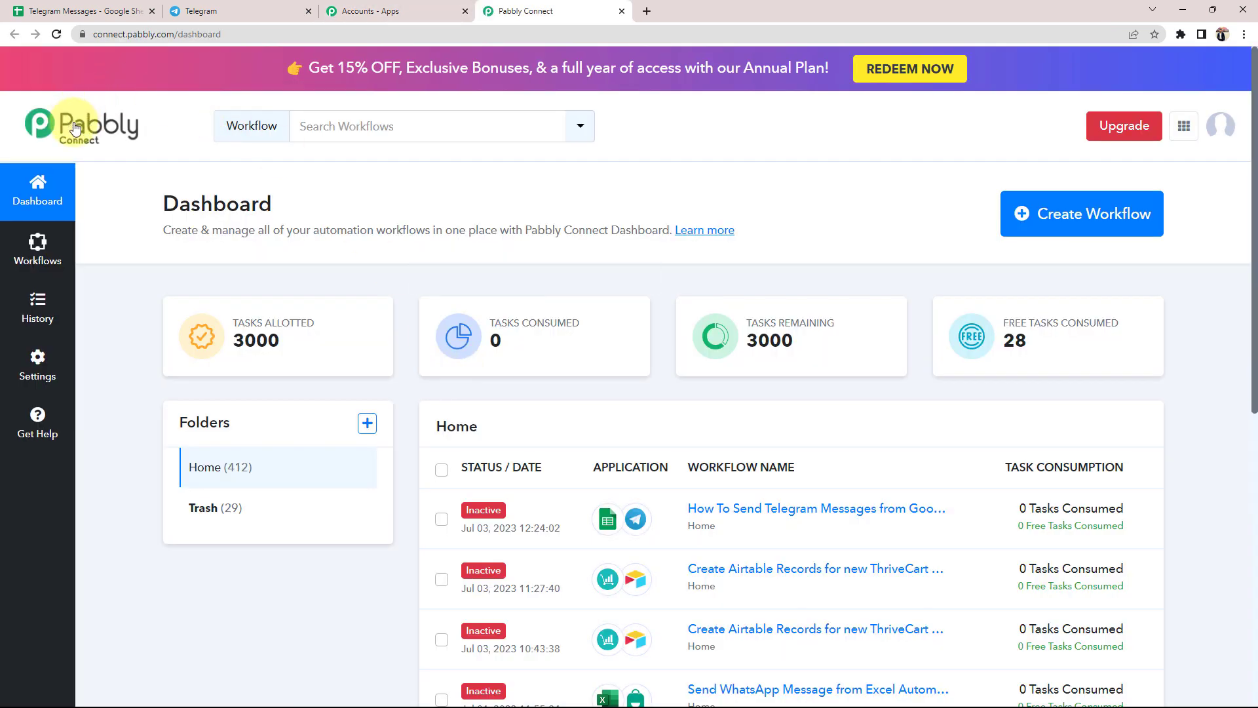
pyautogui.click(1064, 240)
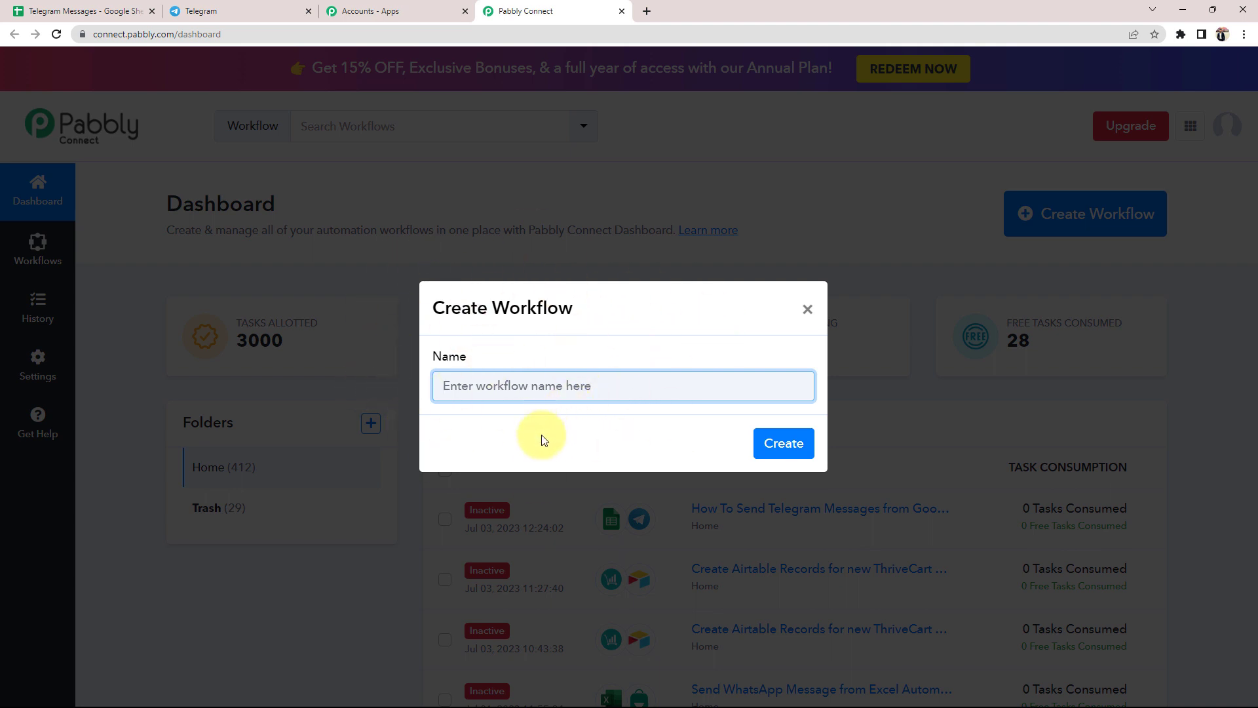
# Step: Create the workflow 'Send Telegram Messages from Google Sheets Automatically' and collapse its trigger panel
pyautogui.write('Send Telegram Messages from Google Sheets Automatically')
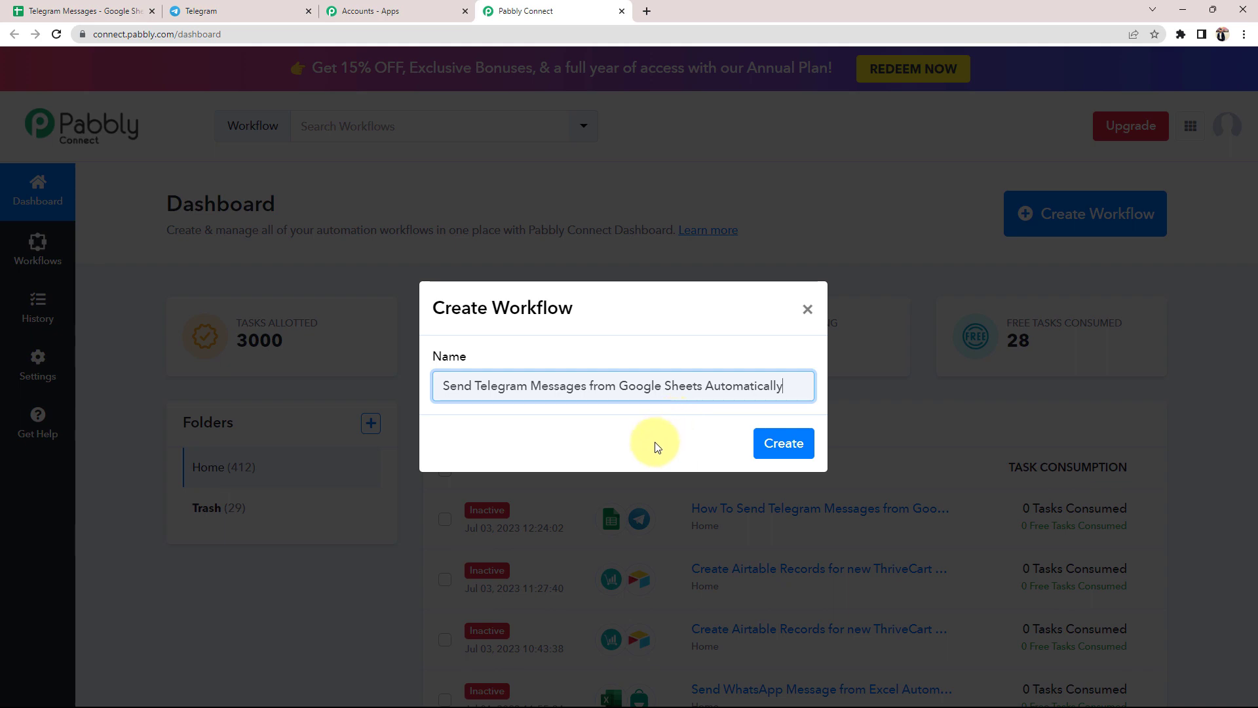
pyautogui.click(783, 443)
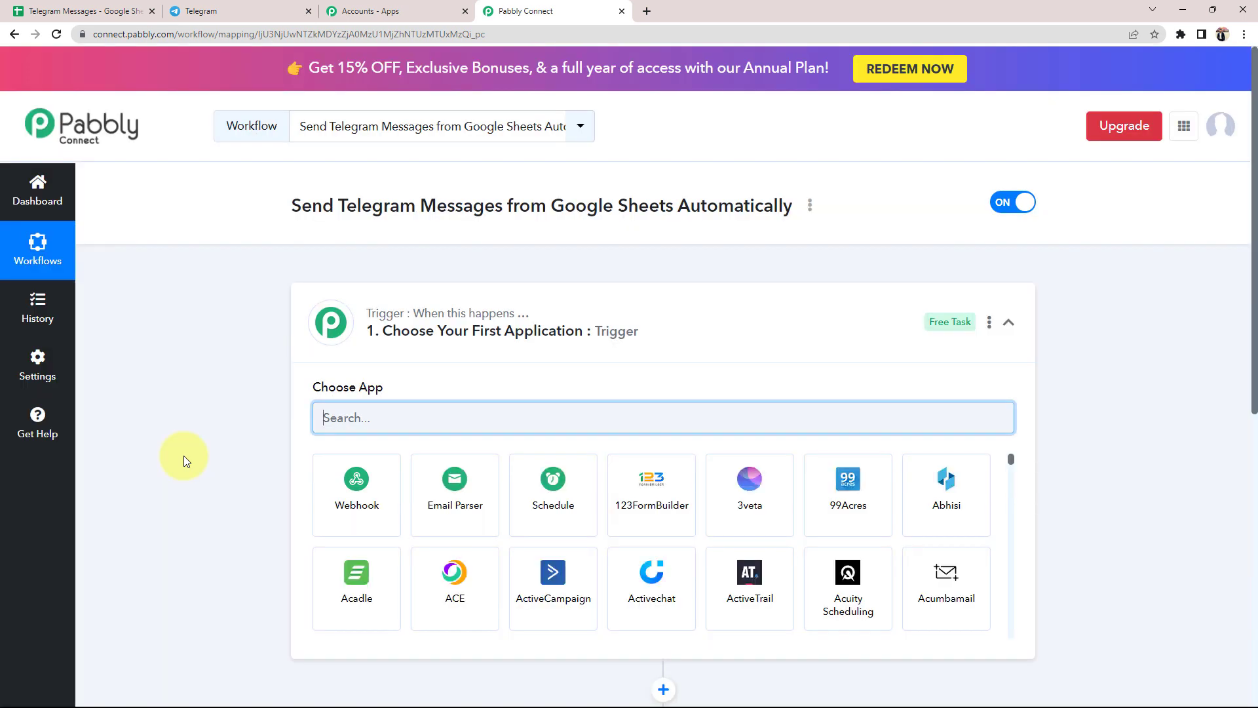
pyautogui.click(661, 333)
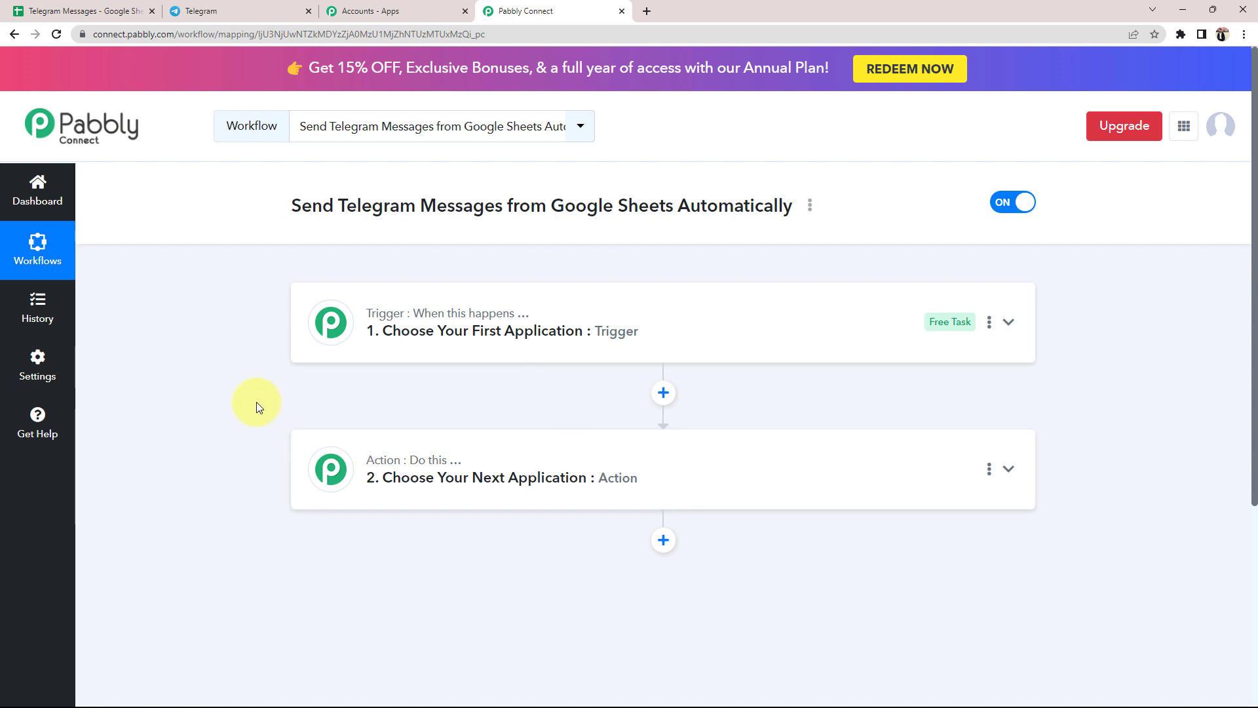
# Step: Check the empty cells A3 and B3 below the data in the Telegram Messages sheet
pyautogui.click(143, 10)
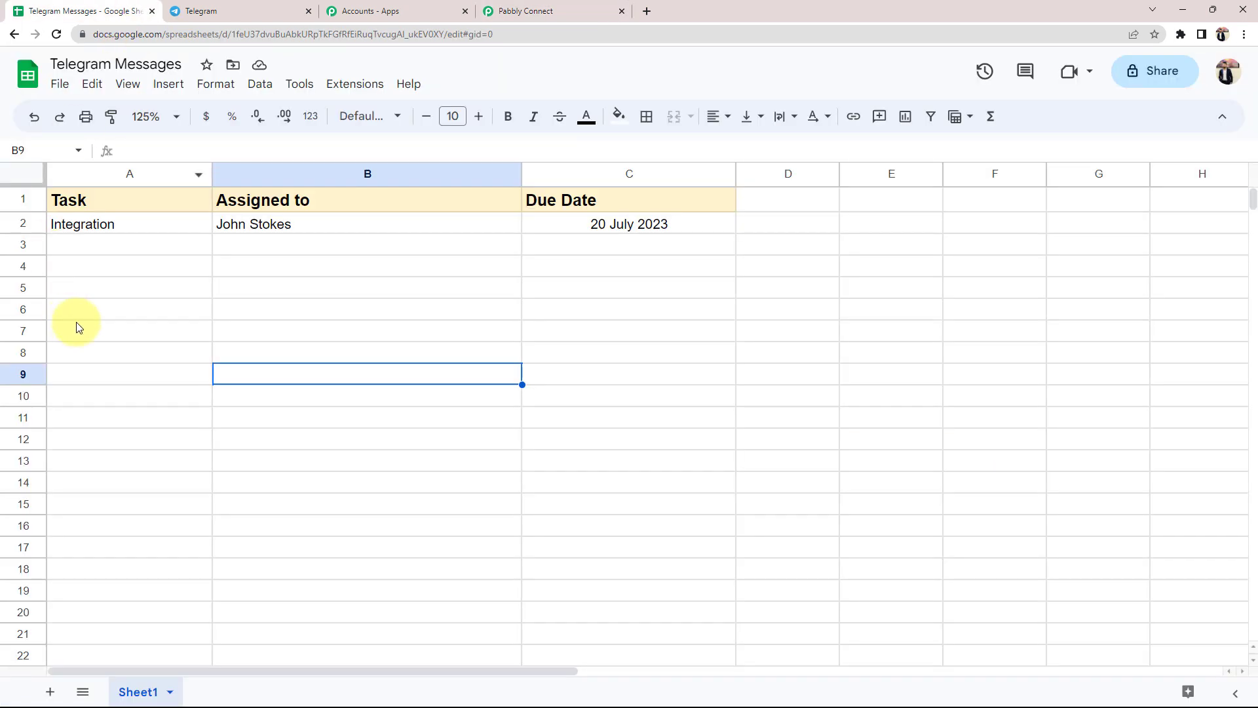
pyautogui.click(121, 247)
pyautogui.click(268, 252)
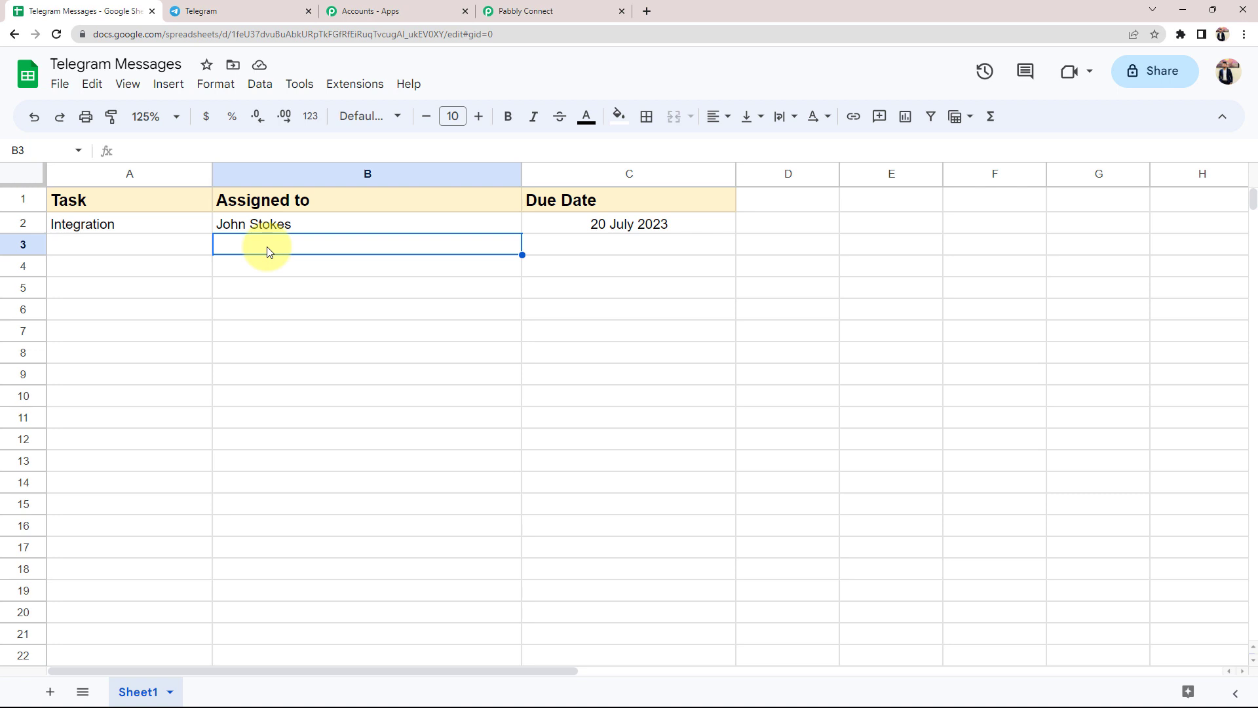
# Step: Search 'goo', pick Google Sheets as trigger, with event New or Updated Spreadsheet Row
pyautogui.click(524, 11)
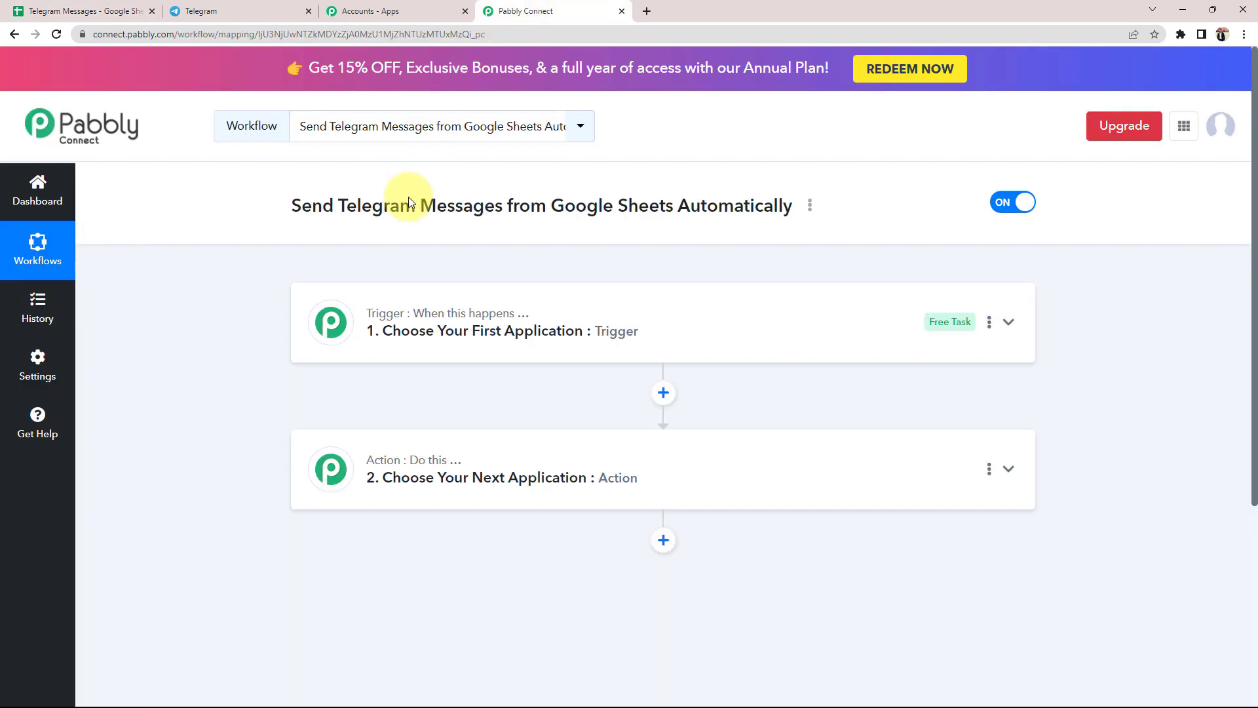
pyautogui.click(393, 325)
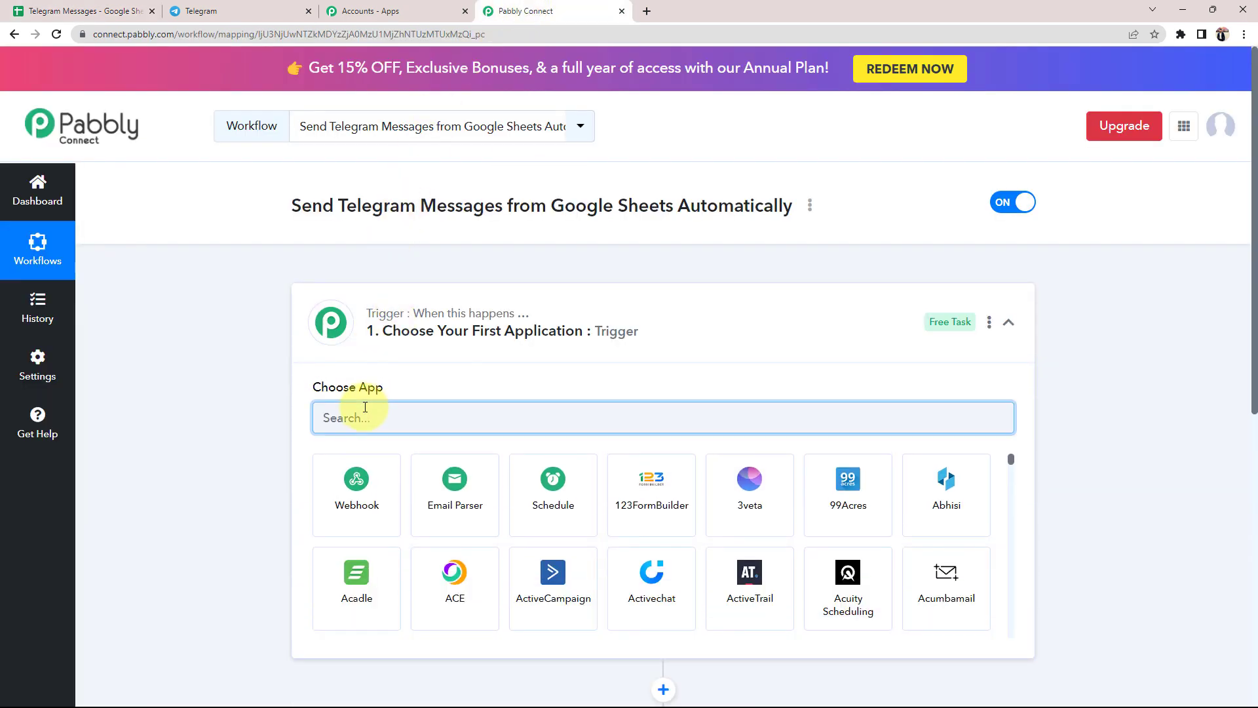
pyautogui.write('goo')
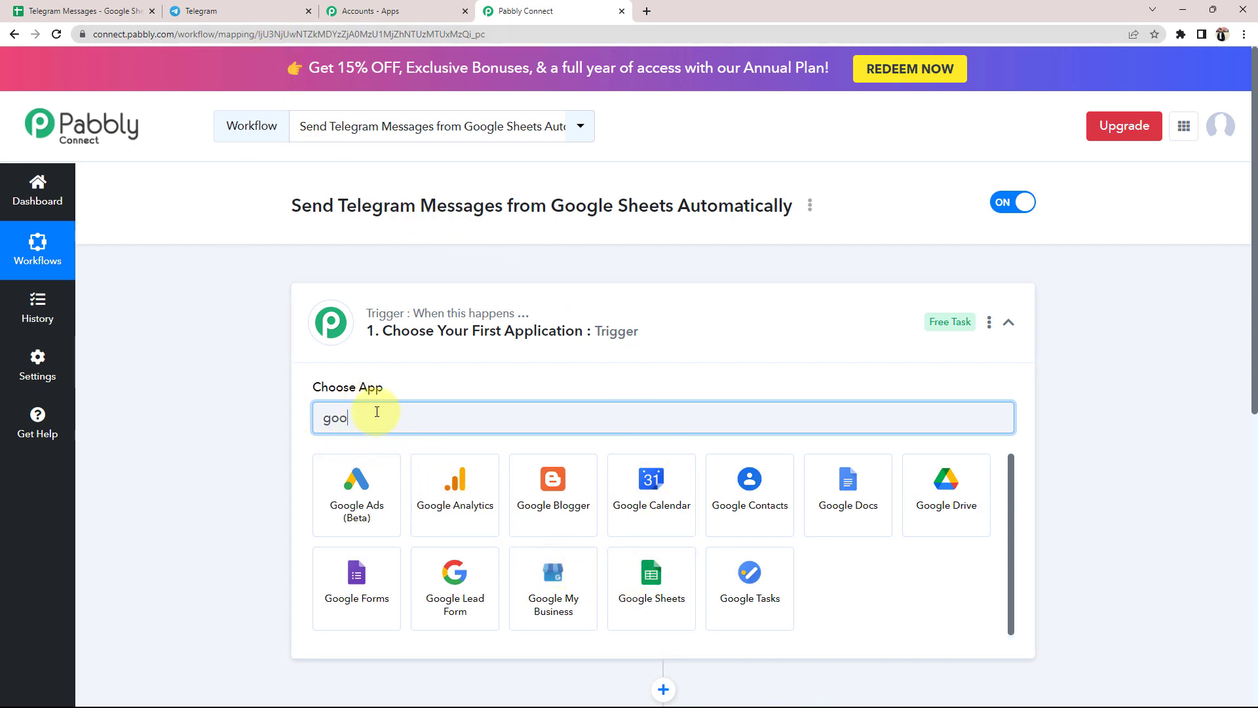
pyautogui.click(648, 585)
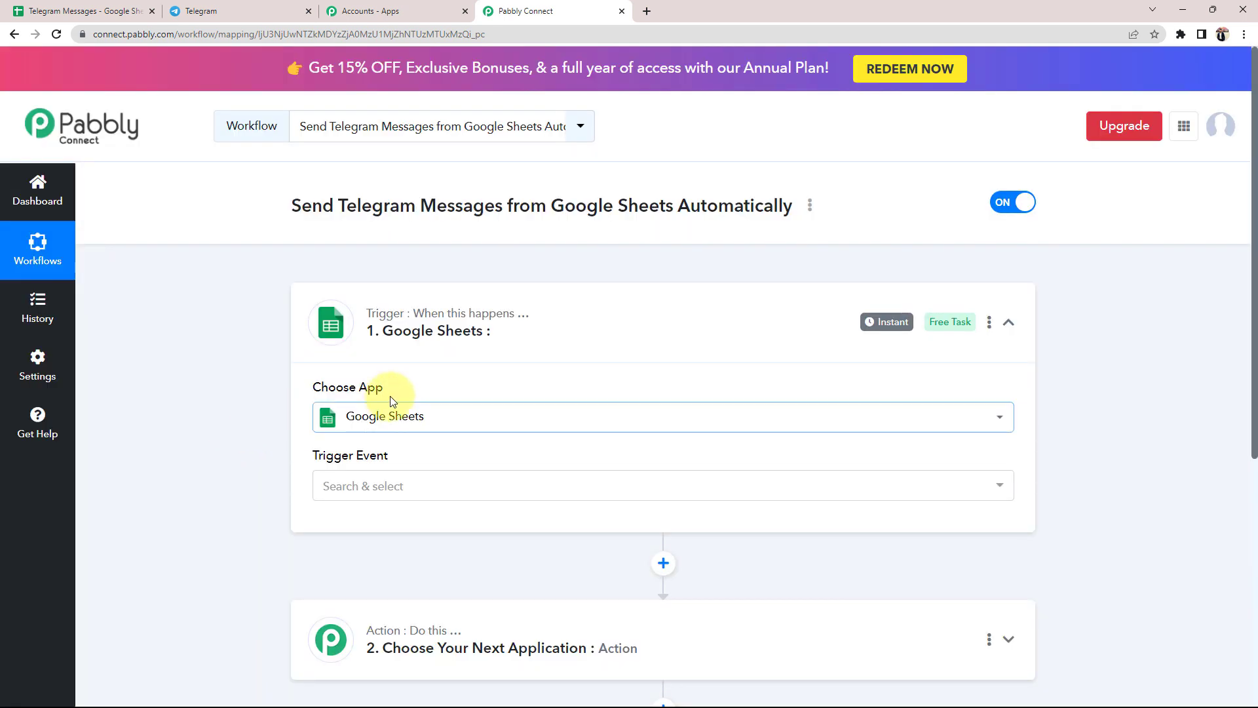
pyautogui.click(384, 486)
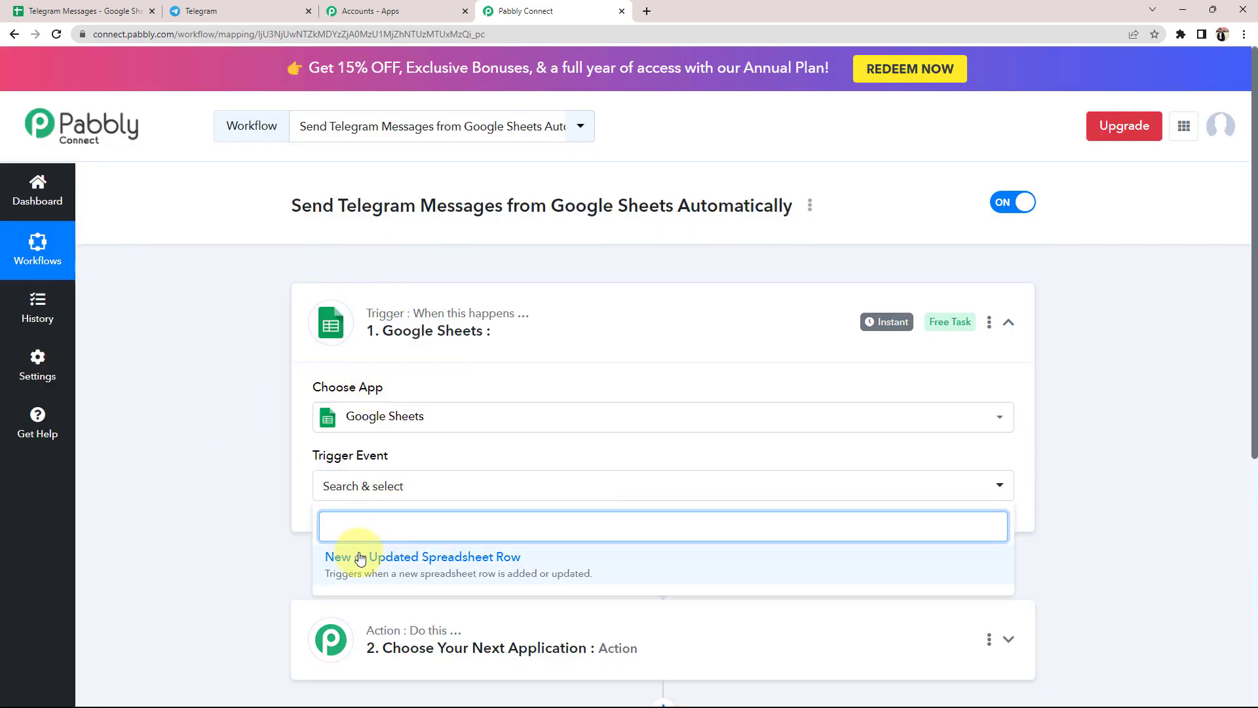
pyautogui.click(390, 556)
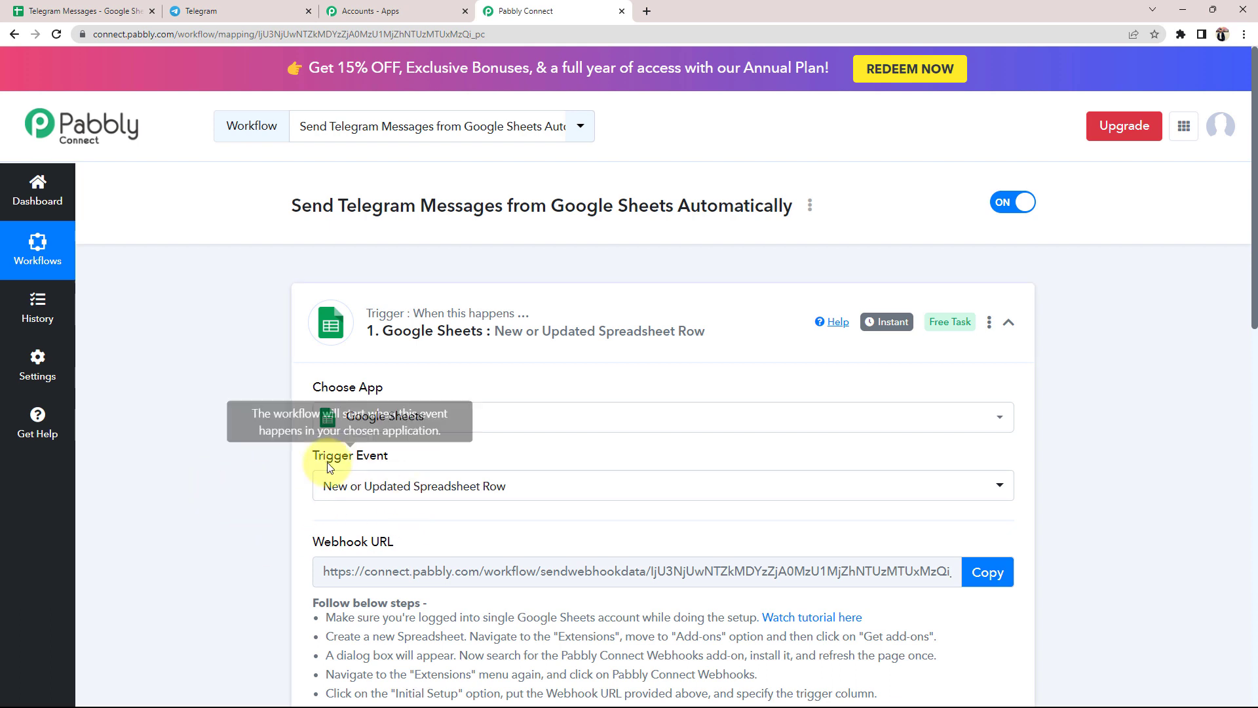
# Step: Scroll to the trigger's Webhook URL section and review it, glancing at the spreadsheet
pyautogui.scroll(-1, 270, 489)
pyautogui.scroll(-1, 275, 488)
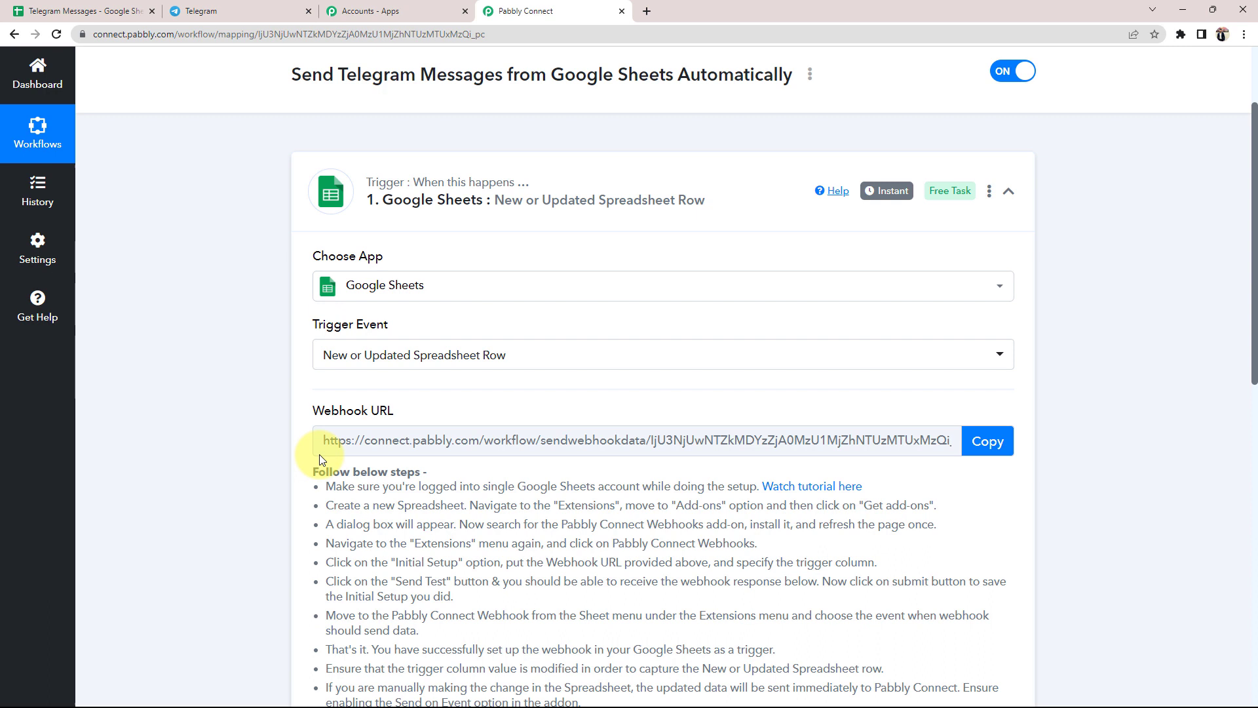
pyautogui.tripleClick(313, 413)
pyautogui.click(210, 422)
pyautogui.click(79, 11)
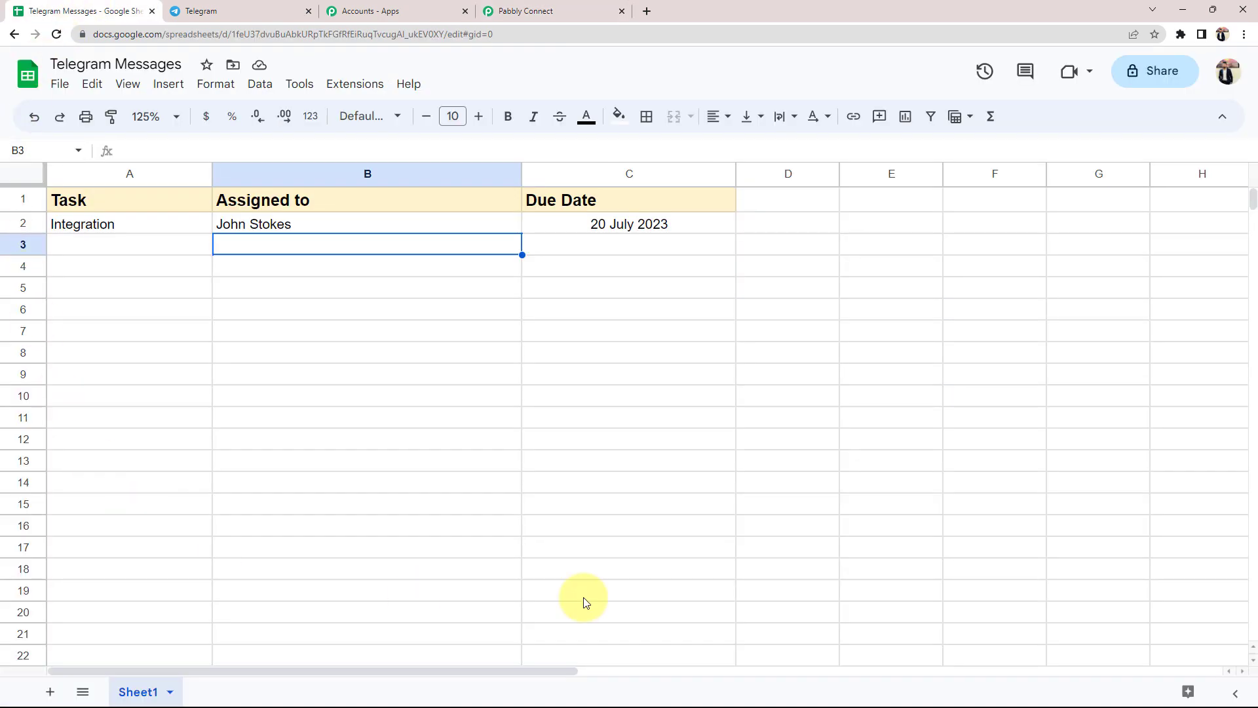
pyautogui.moveTo(421, 174)
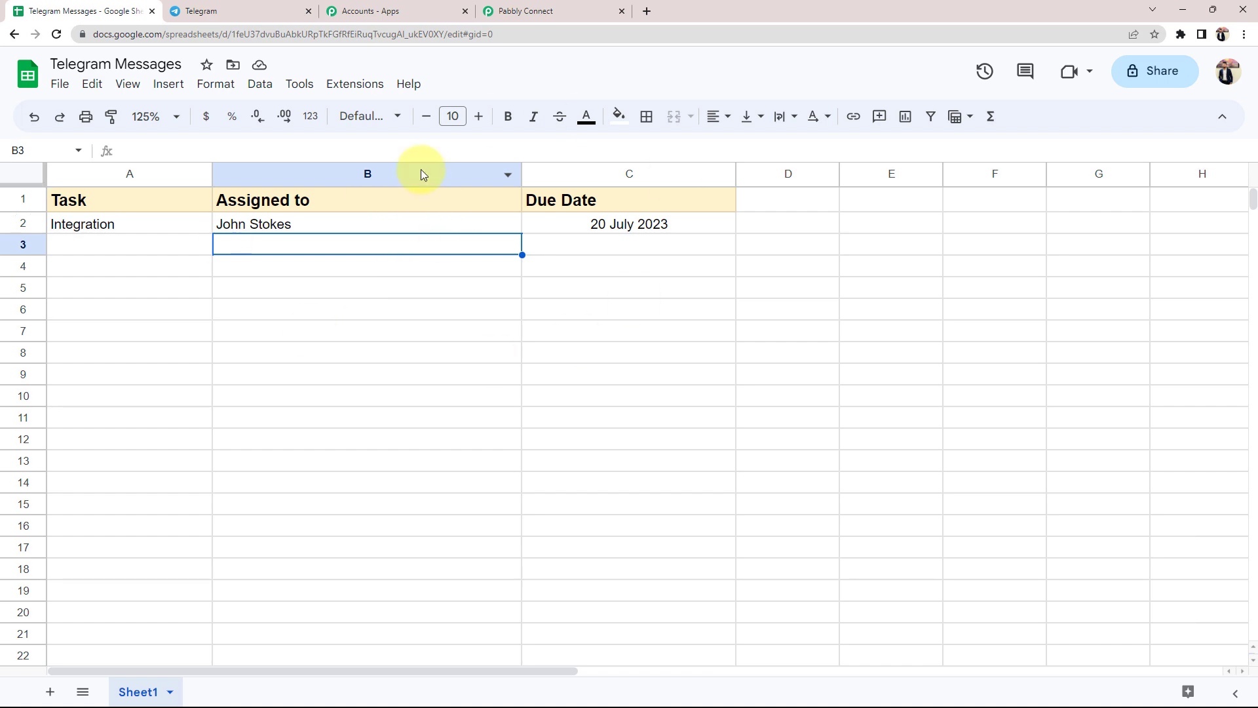
pyautogui.click(524, 11)
pyautogui.tripleClick(321, 410)
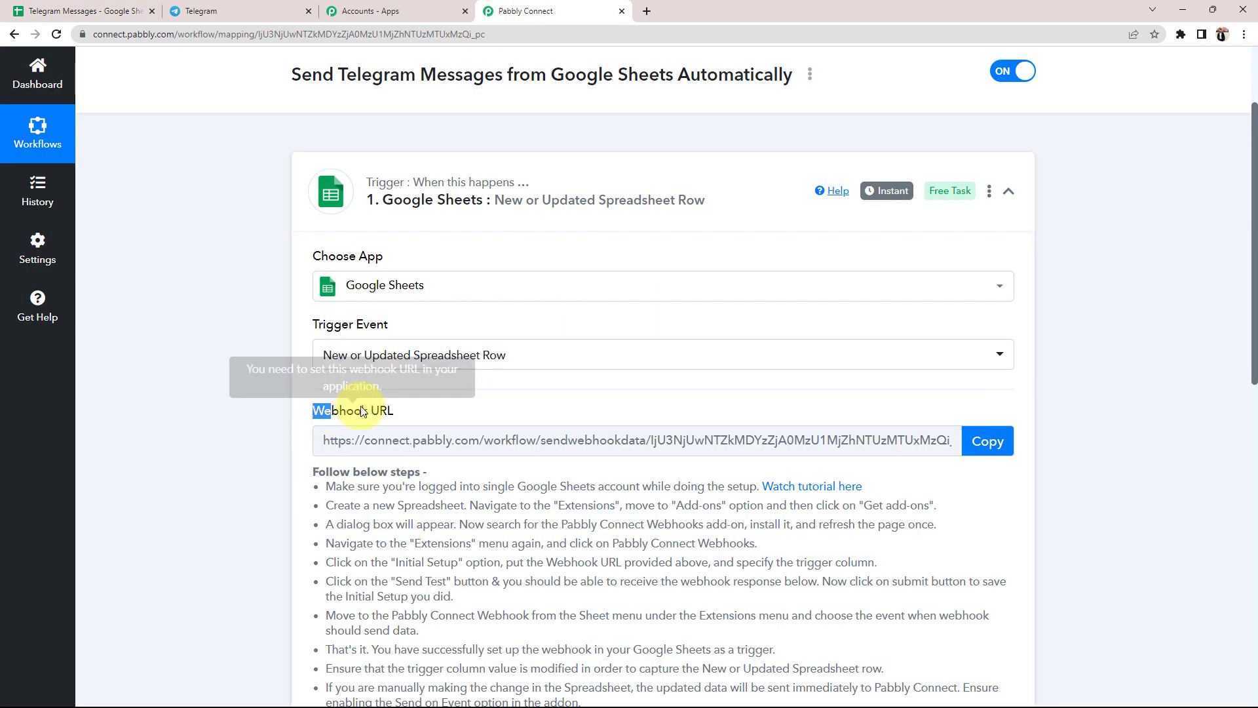
pyautogui.click(249, 386)
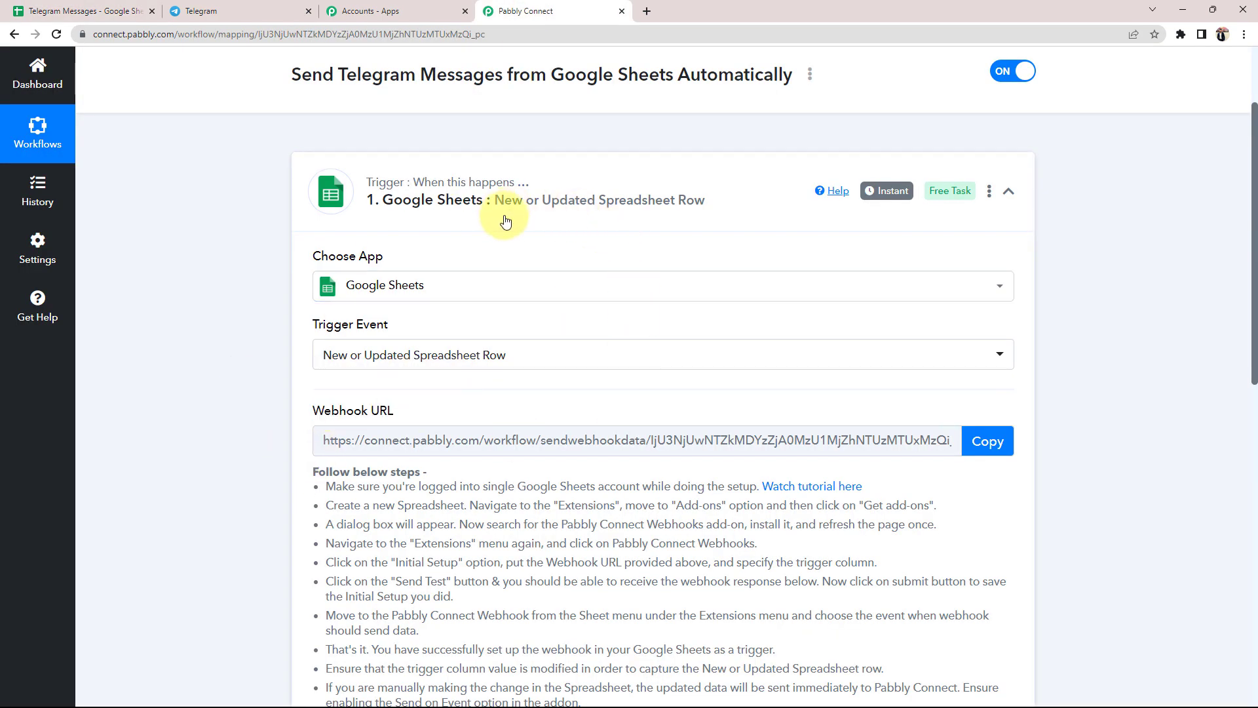
# Step: Recheck cells A3 and B3 in the sheet, then return to the Webhook URL section
pyautogui.click(85, 11)
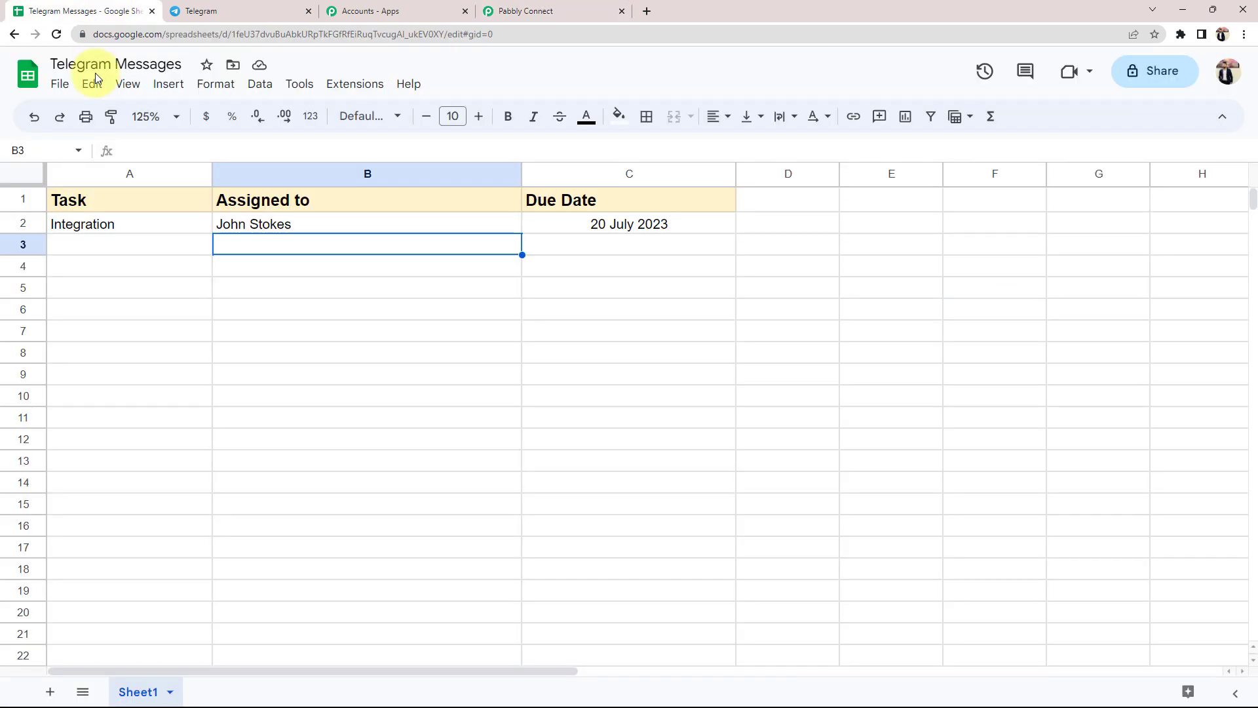
pyautogui.click(95, 246)
pyautogui.click(278, 247)
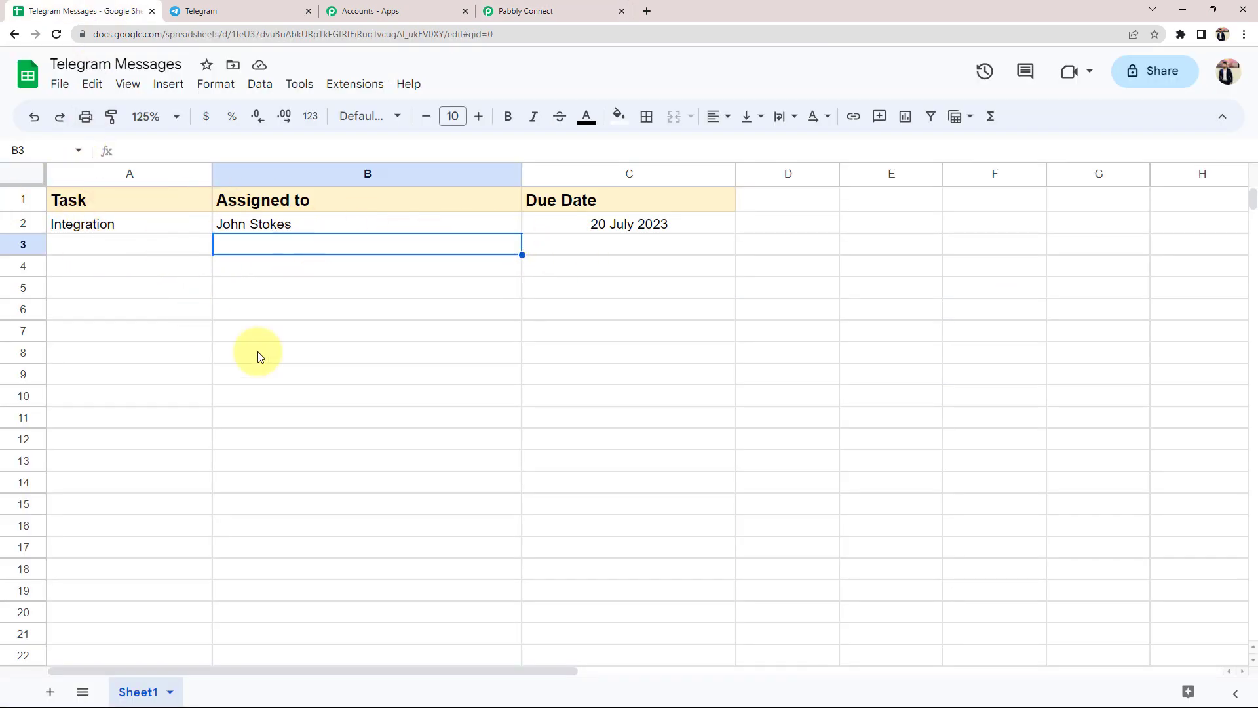
pyautogui.click(554, 11)
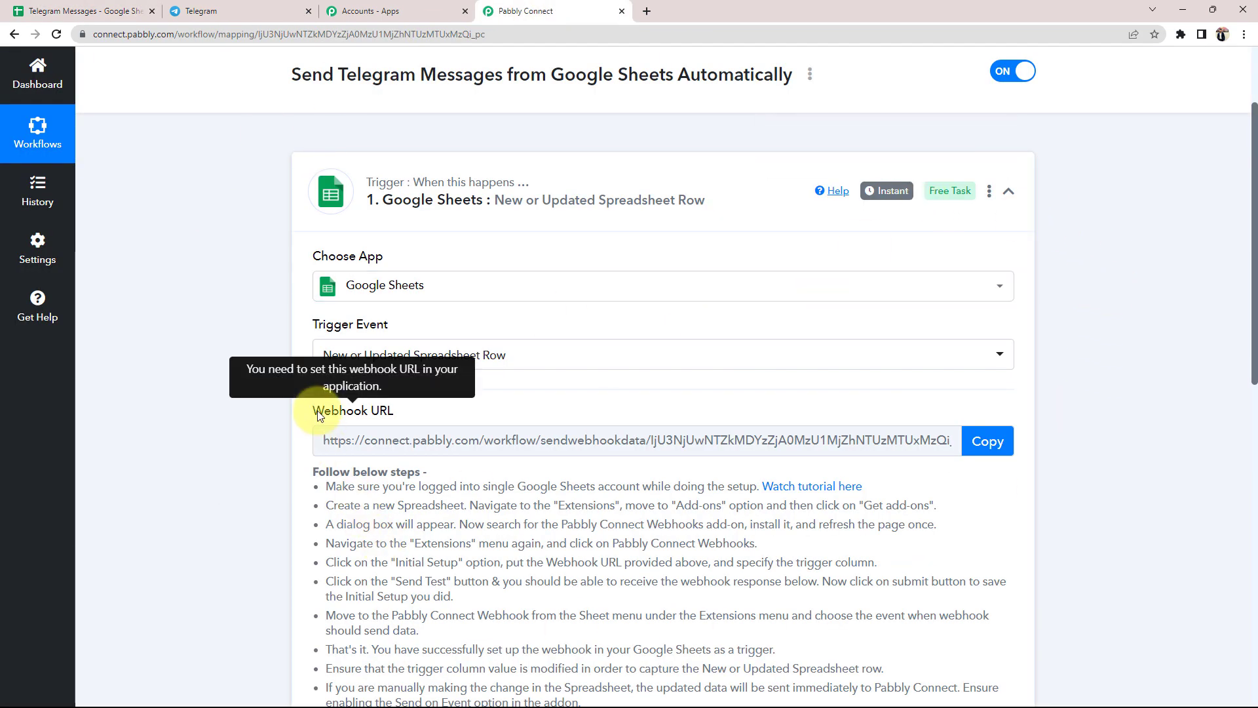
pyautogui.tripleClick(417, 399)
pyautogui.click(241, 392)
# Step: Read through the webhook setup steps and copy the webhook URL
pyautogui.scroll(-2, 244, 496)
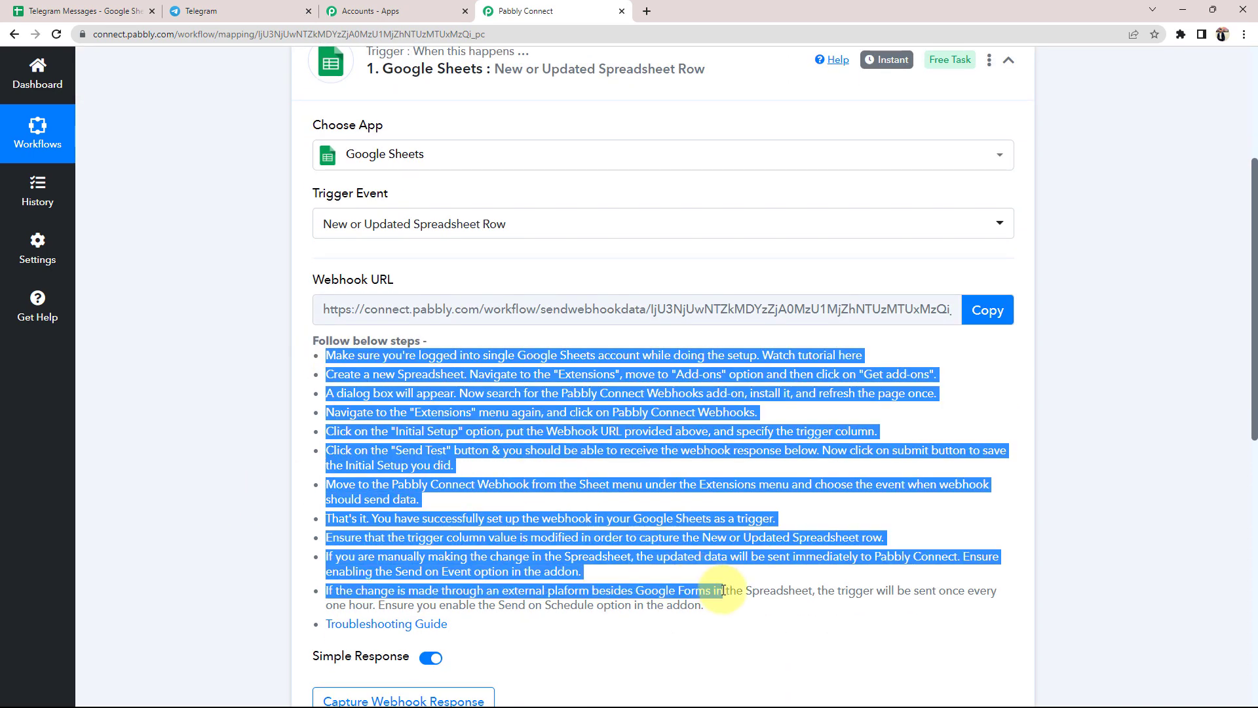
pyautogui.moveTo(328, 355); pyautogui.dragTo(704, 605)
pyautogui.click(102, 464)
pyautogui.moveTo(354, 279)
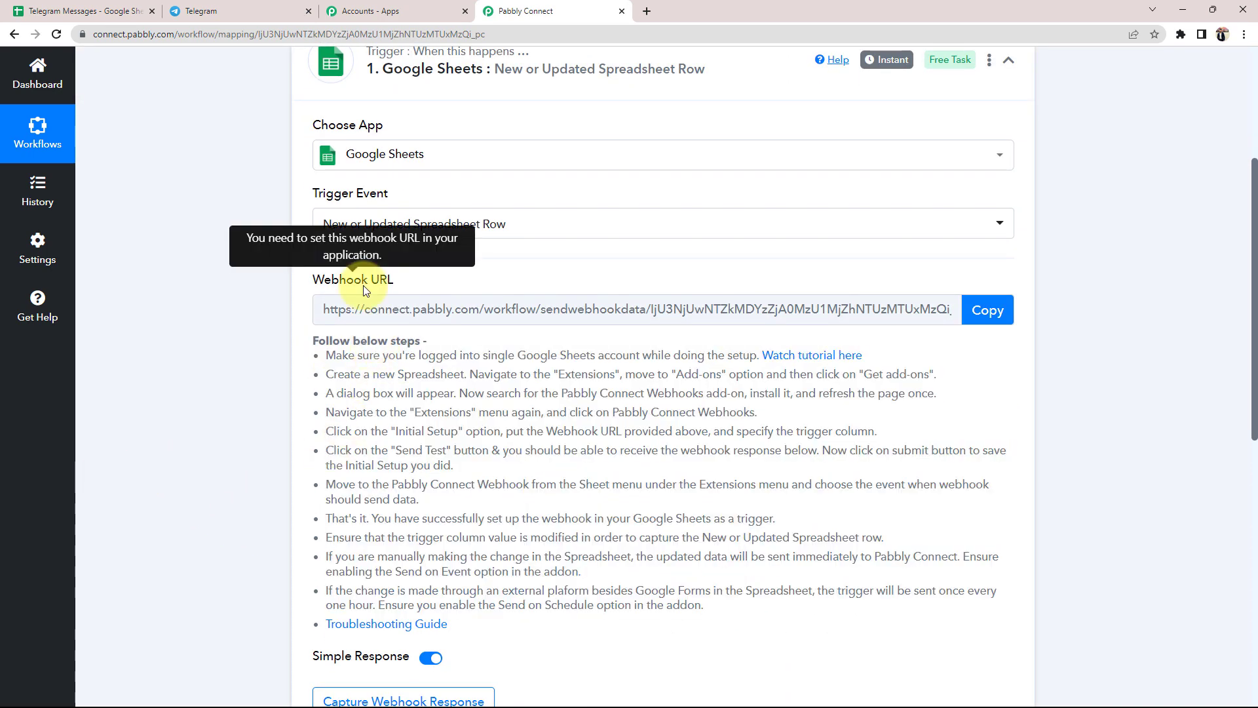
pyautogui.click(984, 315)
pyautogui.click(23, 12)
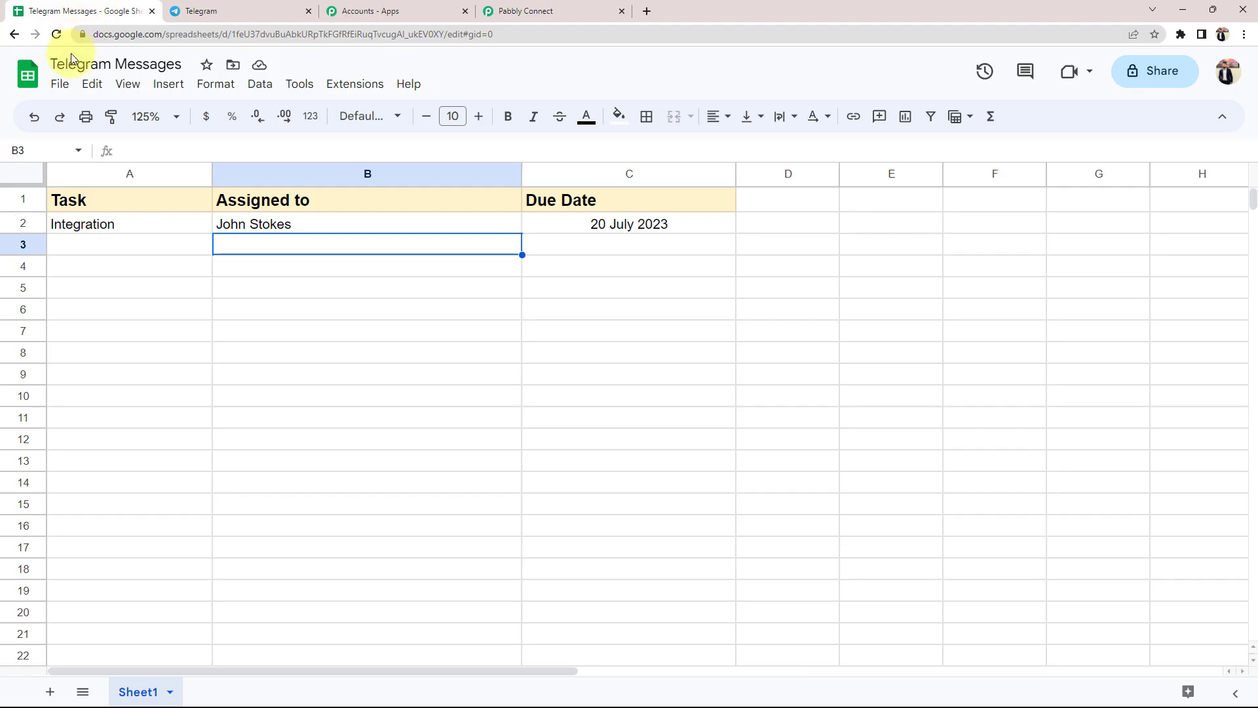
# Step: Search the Workspace Marketplace for 'pabbly' and confirm Pabbly Connect Webhooks is installed
pyautogui.click(357, 87)
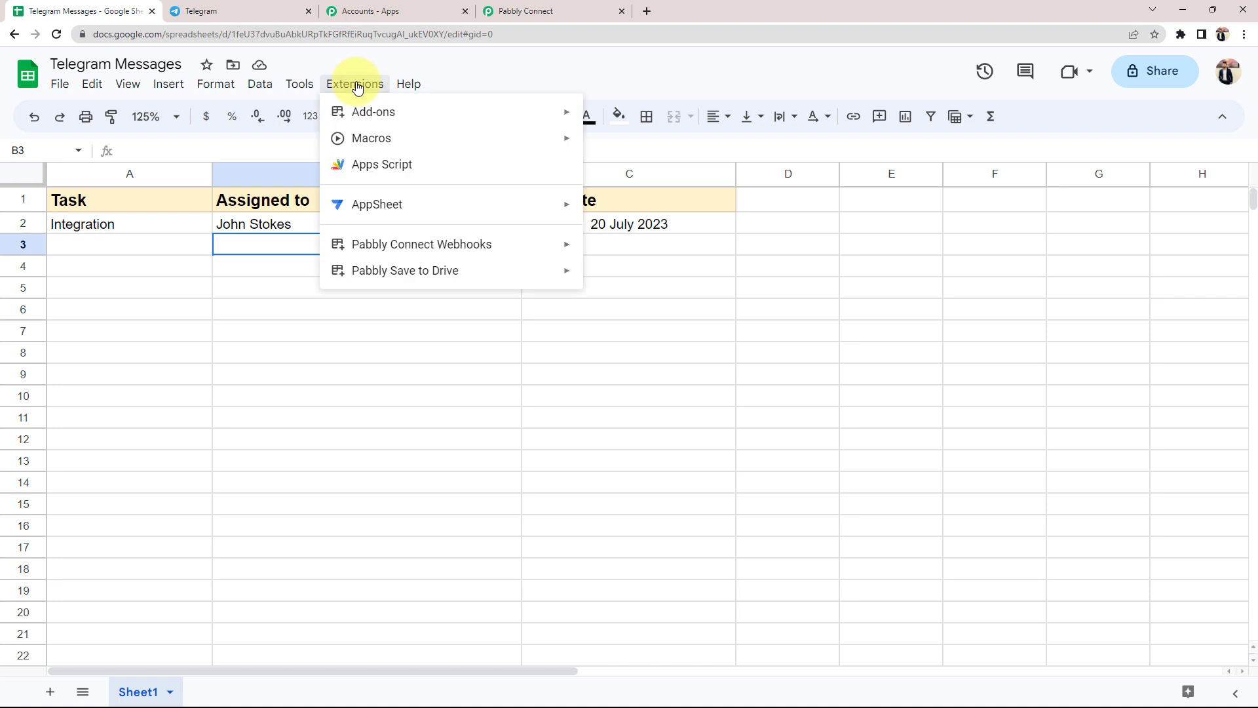
pyautogui.click(628, 116)
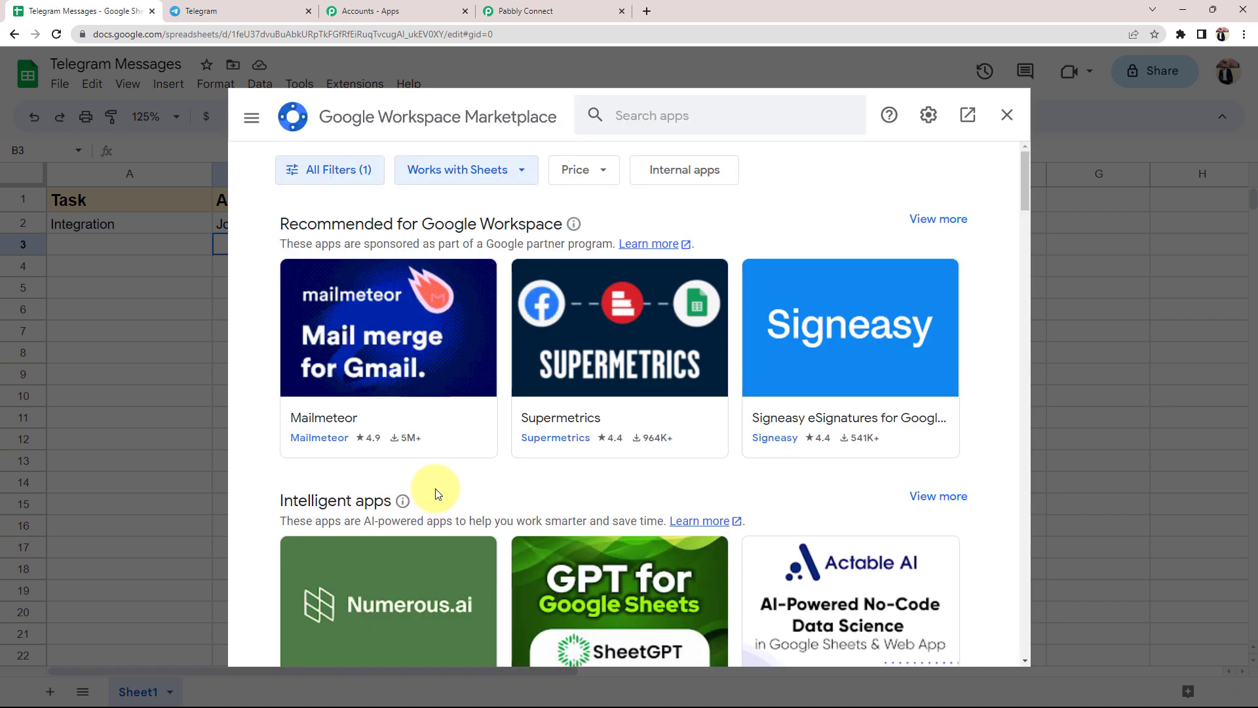
pyautogui.click(669, 117)
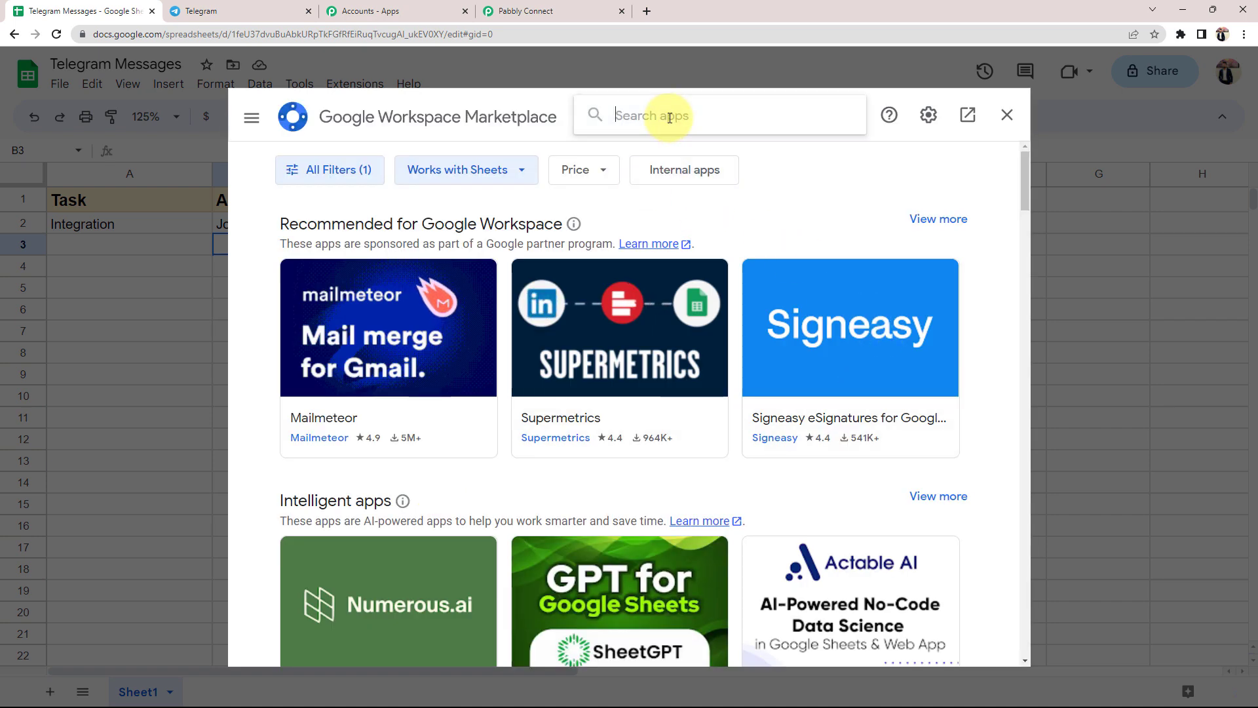
pyautogui.write('pabbly')
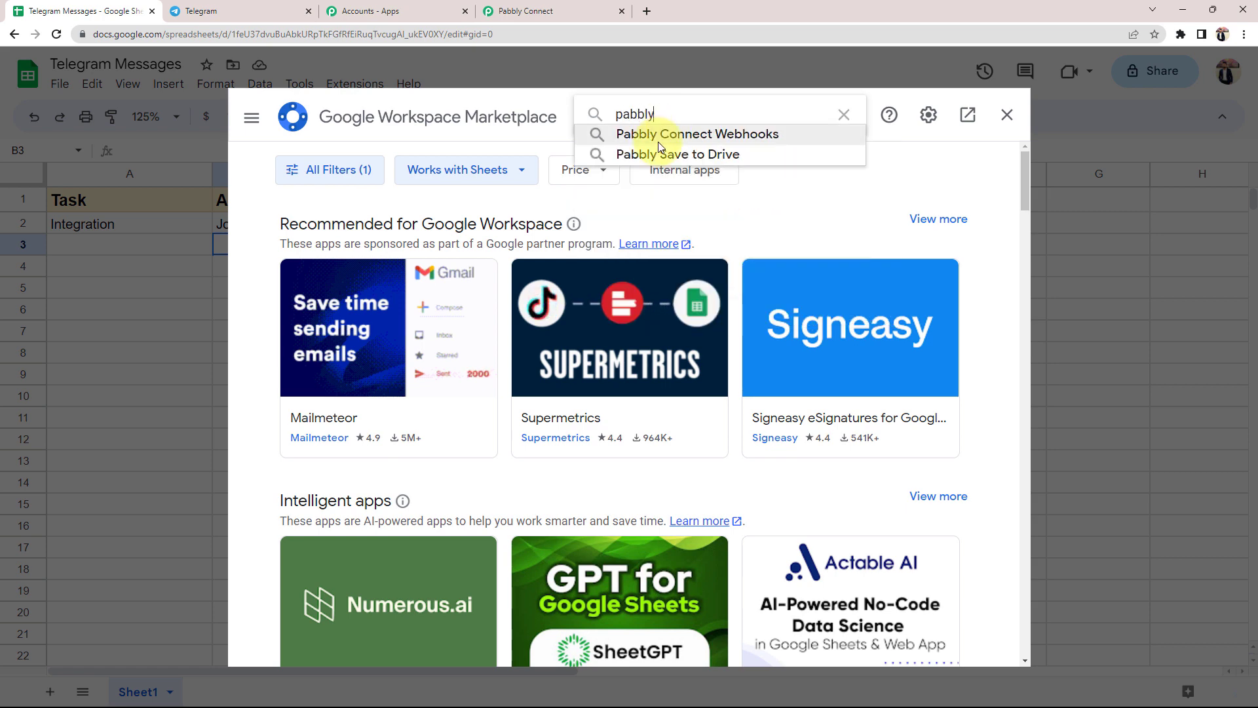
pyautogui.click(616, 133)
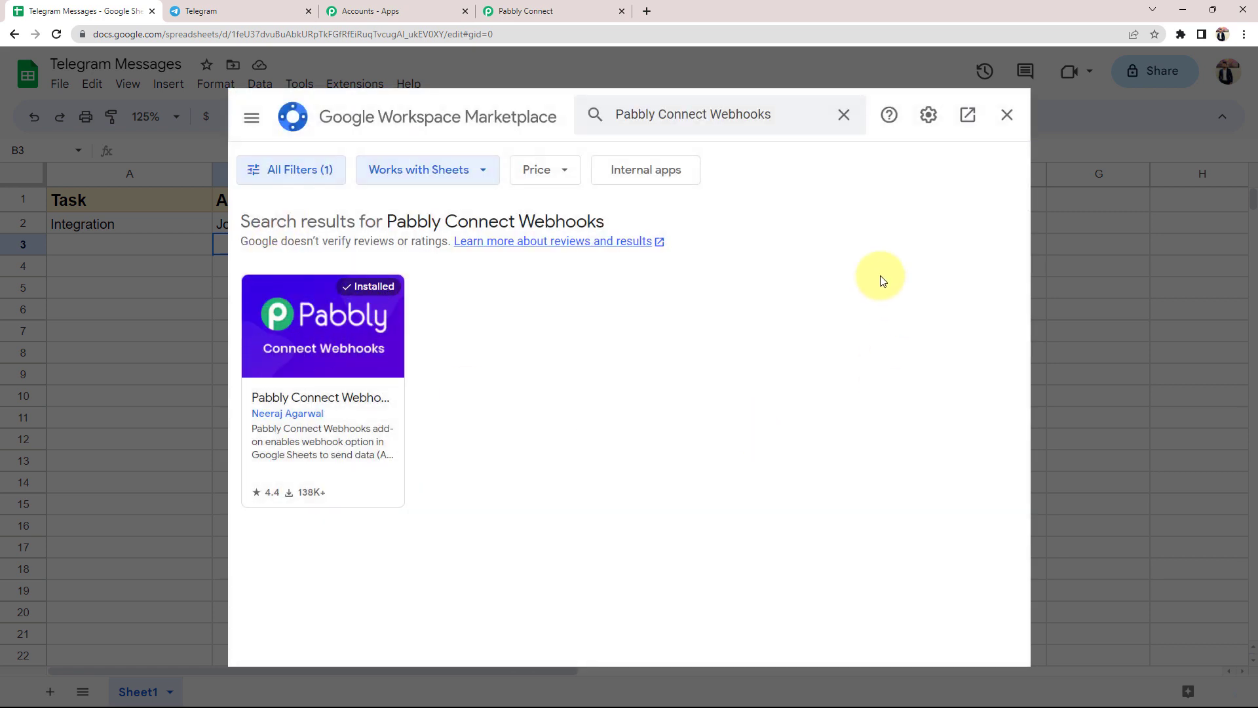
pyautogui.click(274, 338)
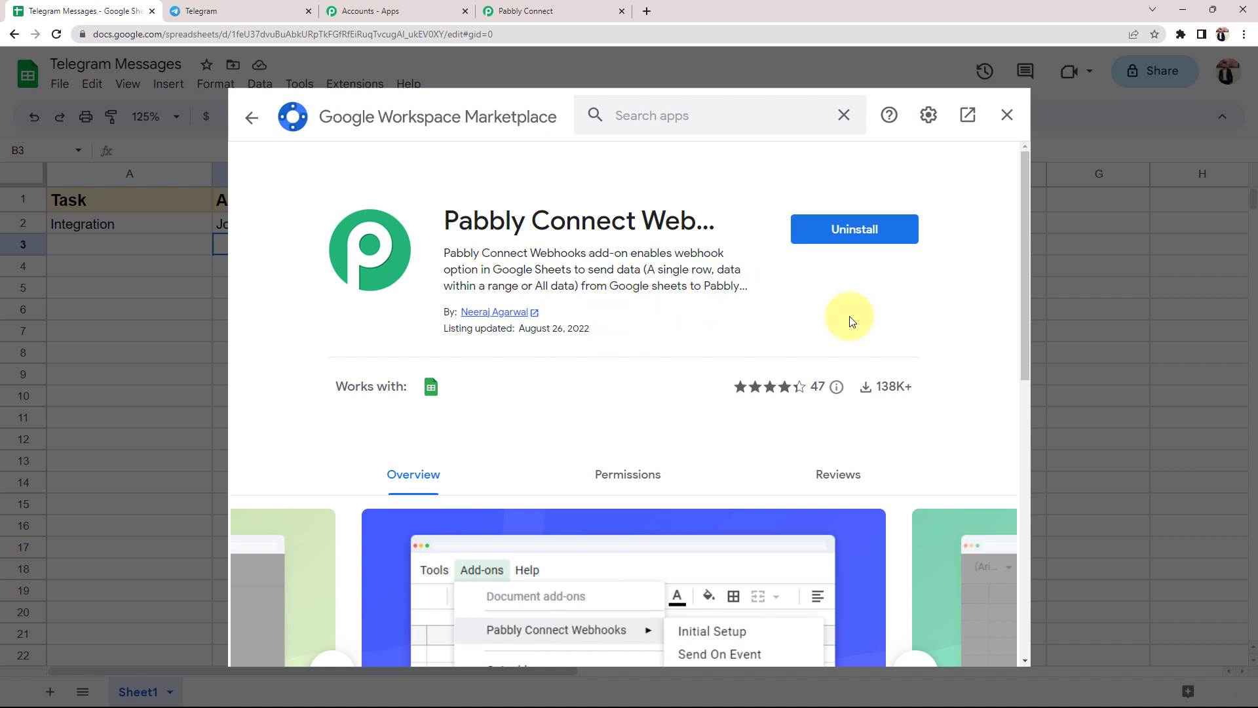
pyautogui.click(1007, 118)
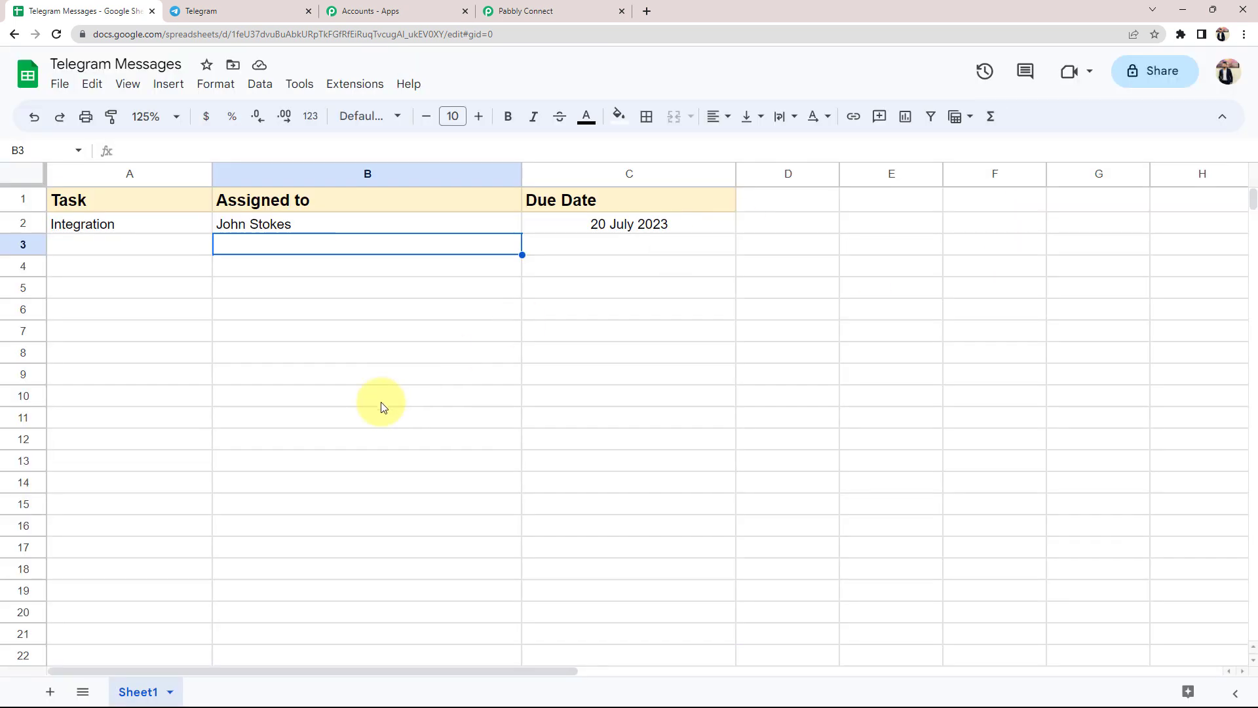
# Step: Open Pabbly Connect Webhooks Initial Setup and paste in the workflow's webhook URL
pyautogui.click(355, 84)
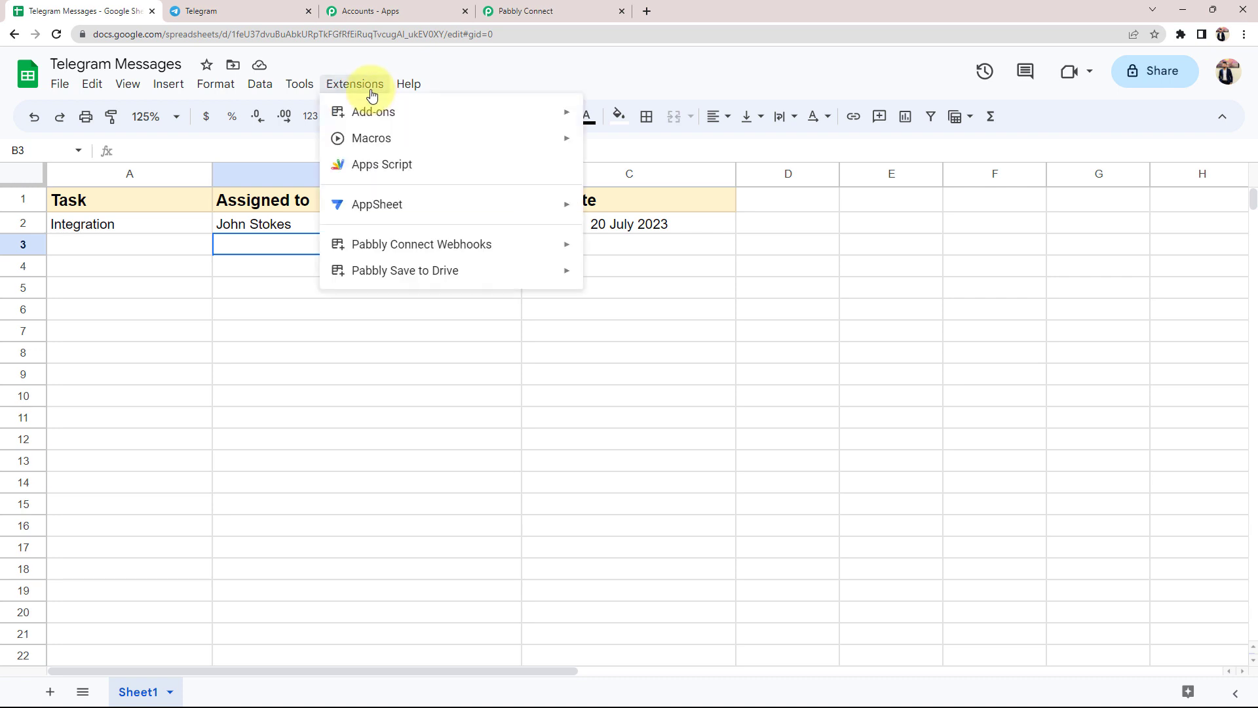
pyautogui.moveTo(422, 244)
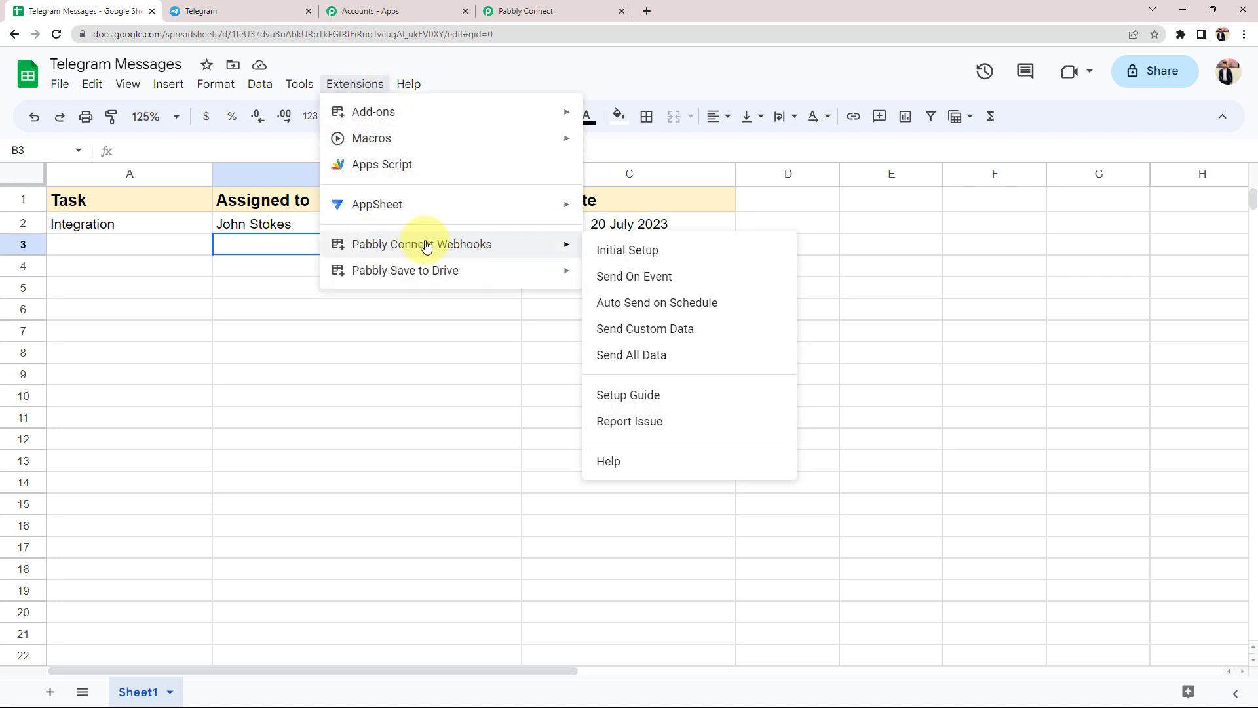
pyautogui.click(626, 250)
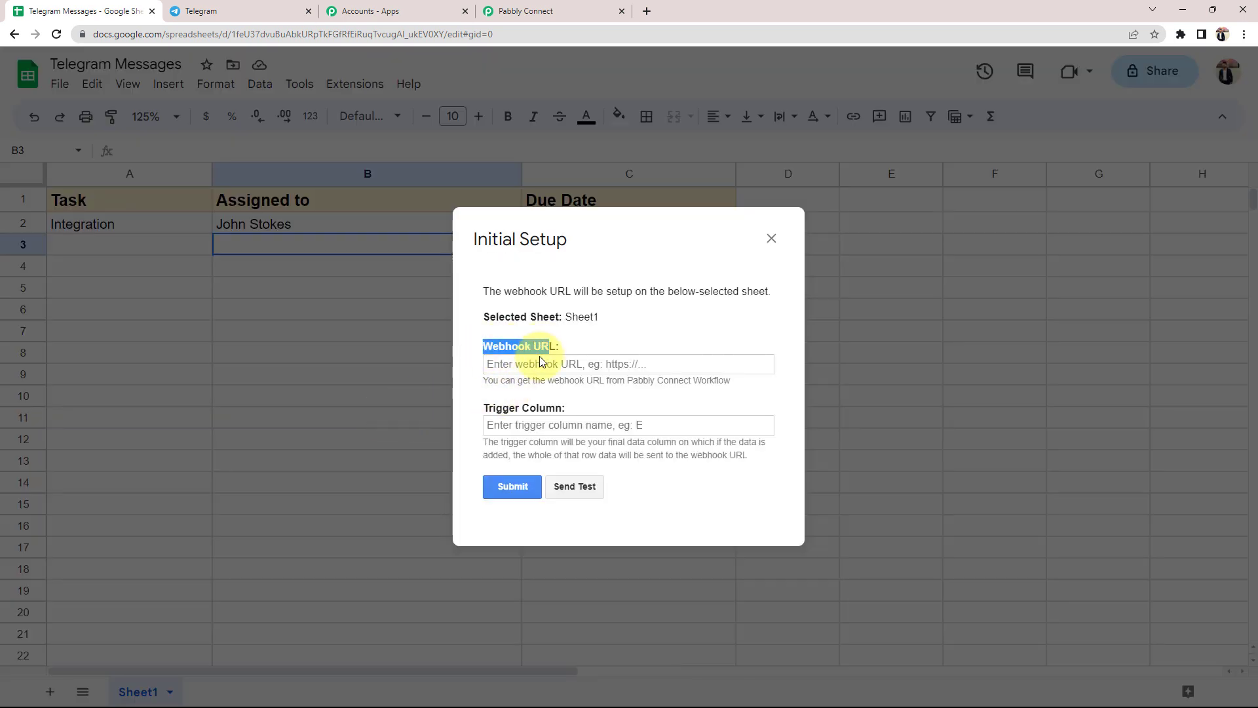
pyautogui.moveTo(493, 411); pyautogui.dragTo(556, 408)
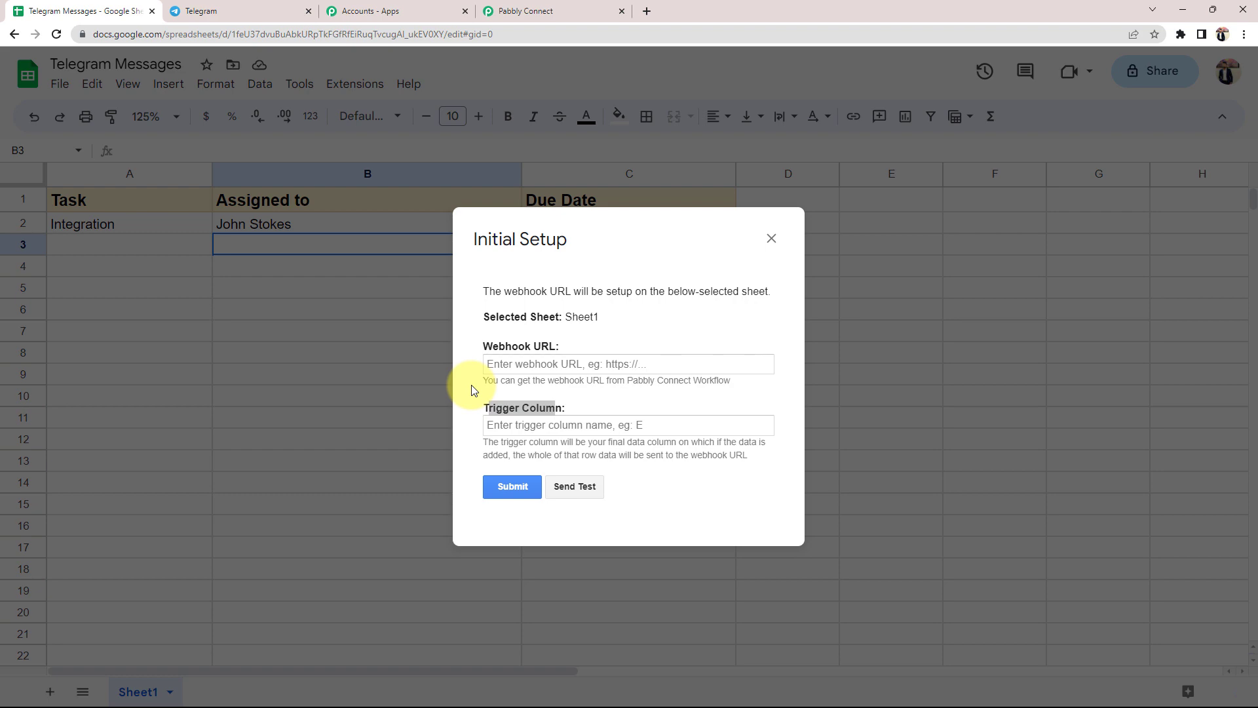
pyautogui.click(642, 409)
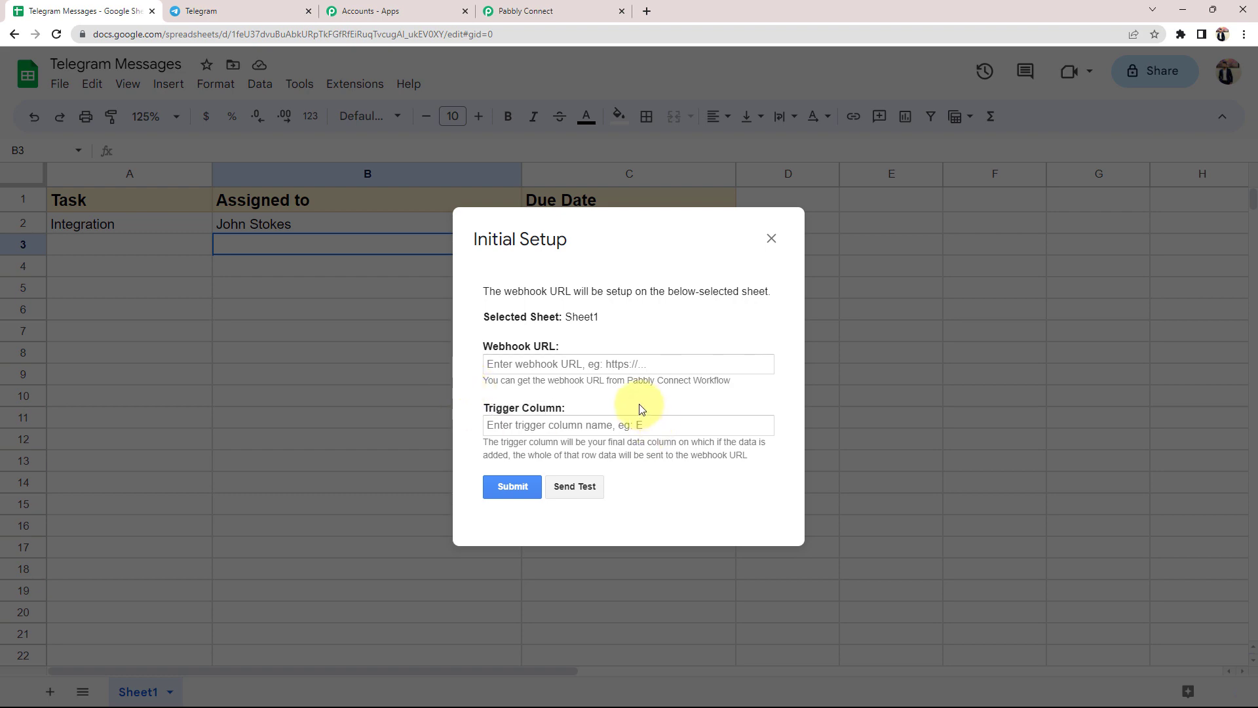
pyautogui.click(524, 11)
pyautogui.click(986, 309)
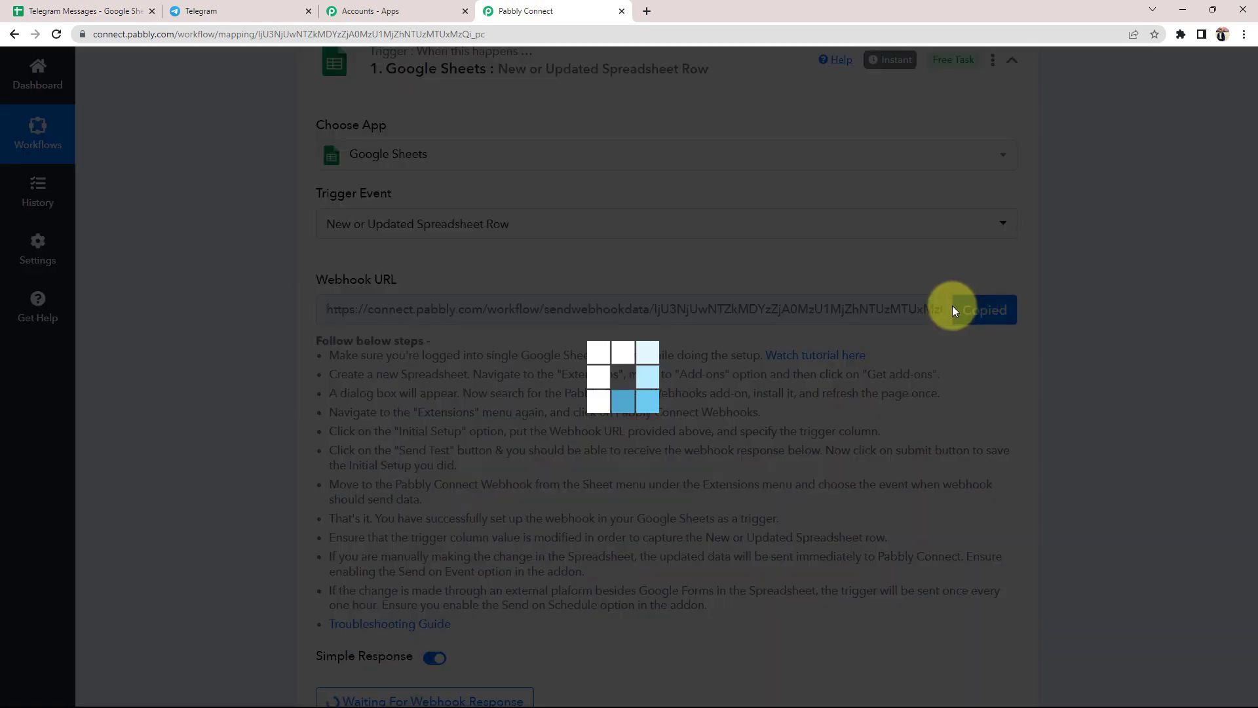
pyautogui.click(118, 13)
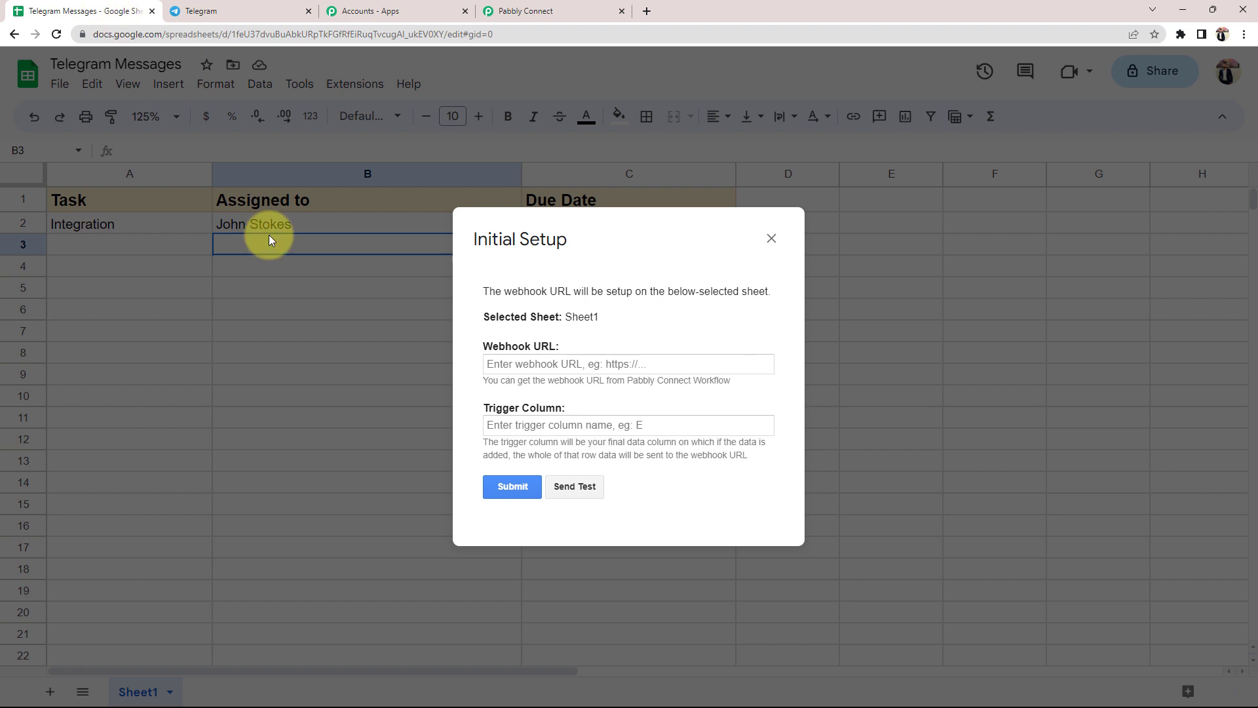
pyautogui.rightClick(517, 368)
pyautogui.click(537, 474)
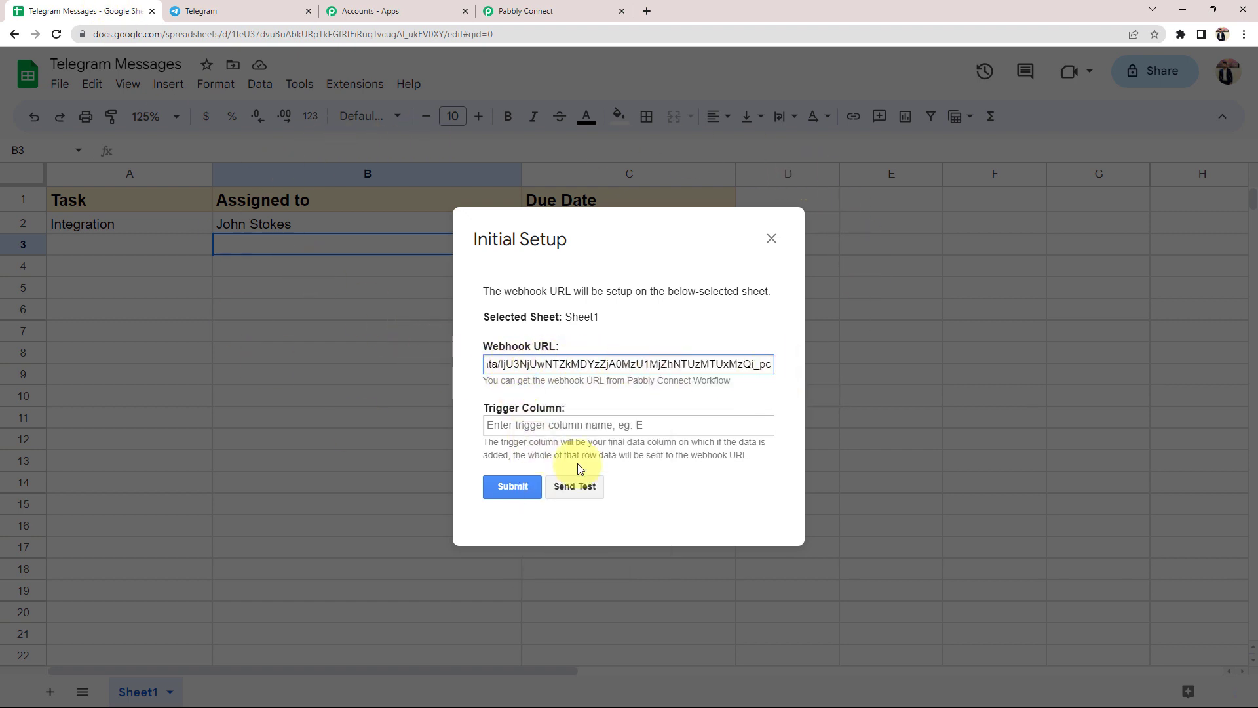
# Step: Enter C as the trigger column, send a successful test, then submit and close
pyautogui.moveTo(640, 237); pyautogui.dragTo(616, 327)
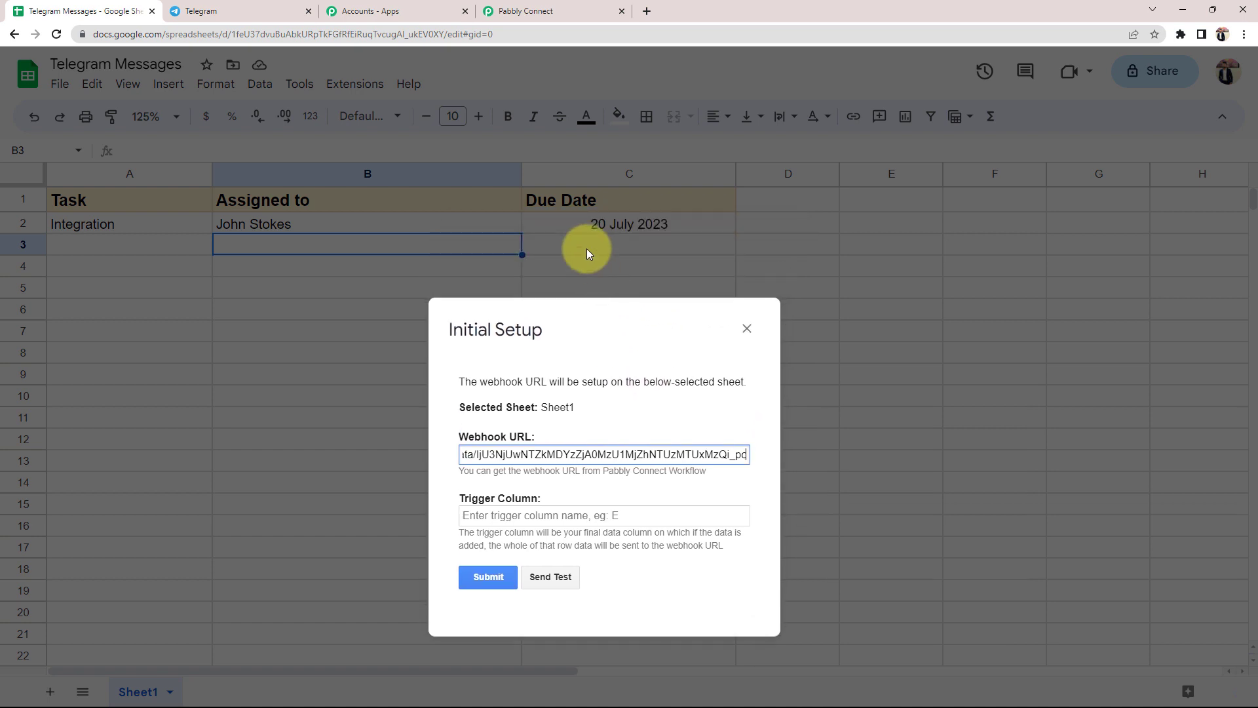
pyautogui.click(504, 514)
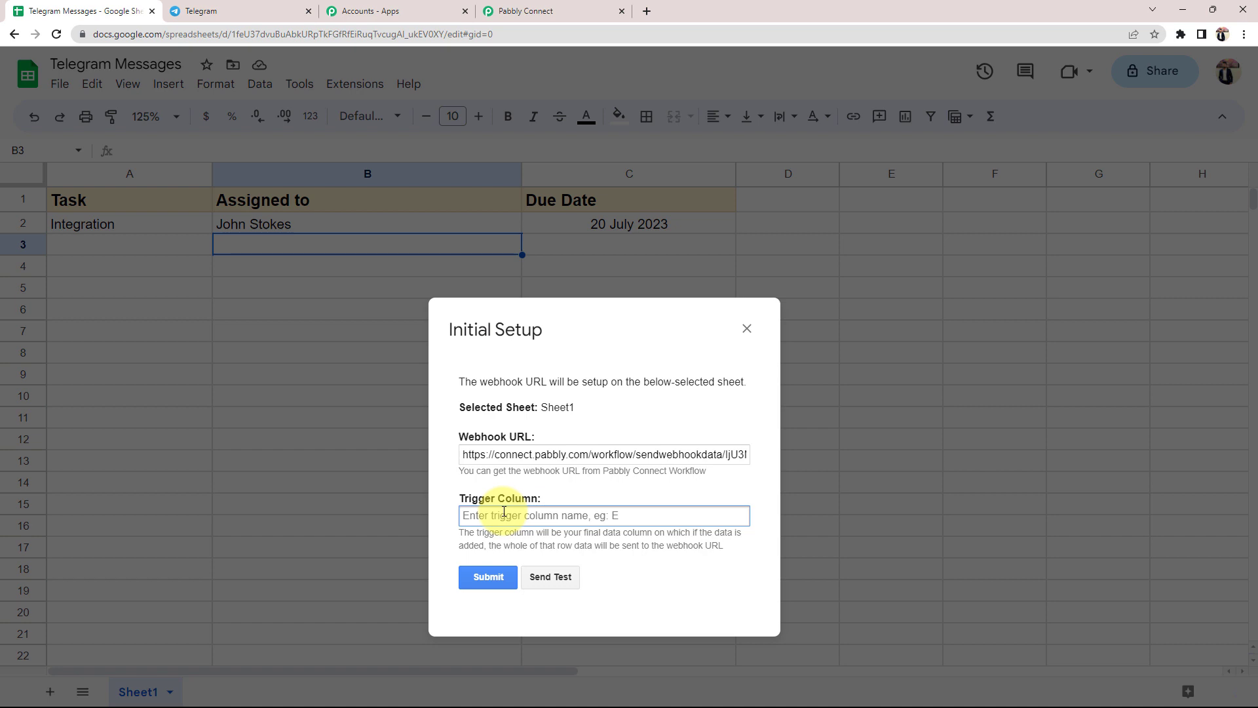
pyautogui.write('C')
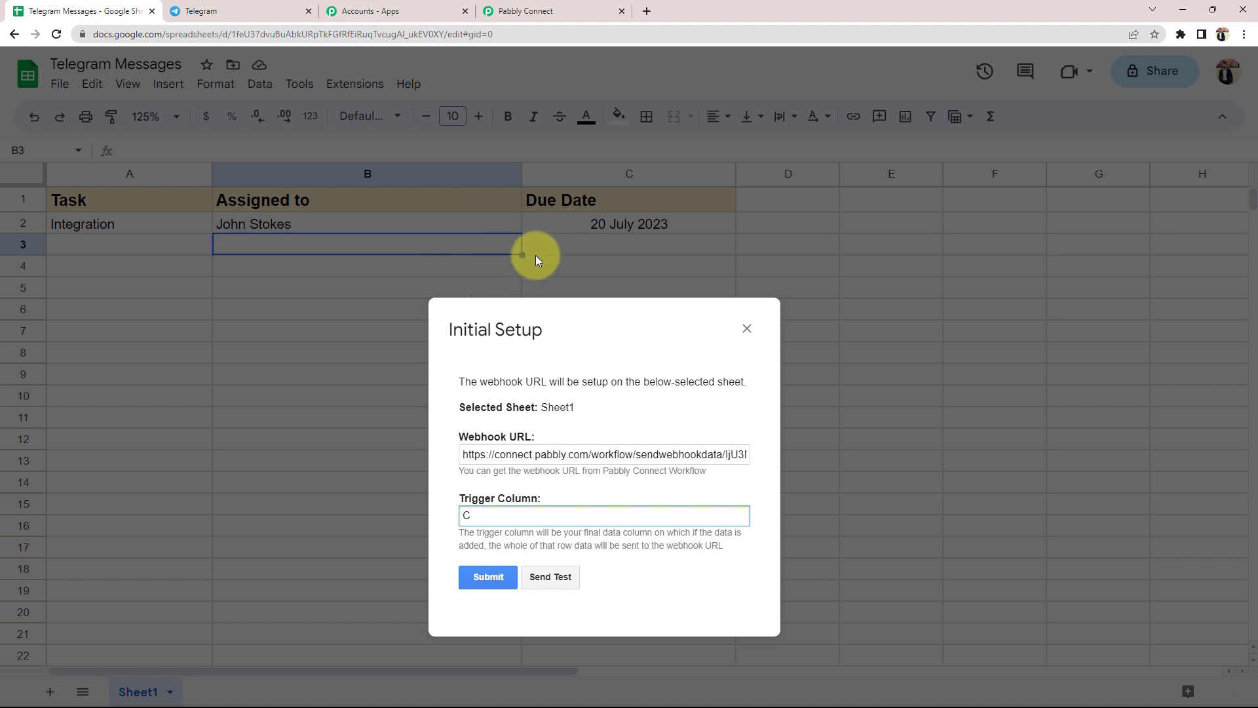
pyautogui.click(560, 573)
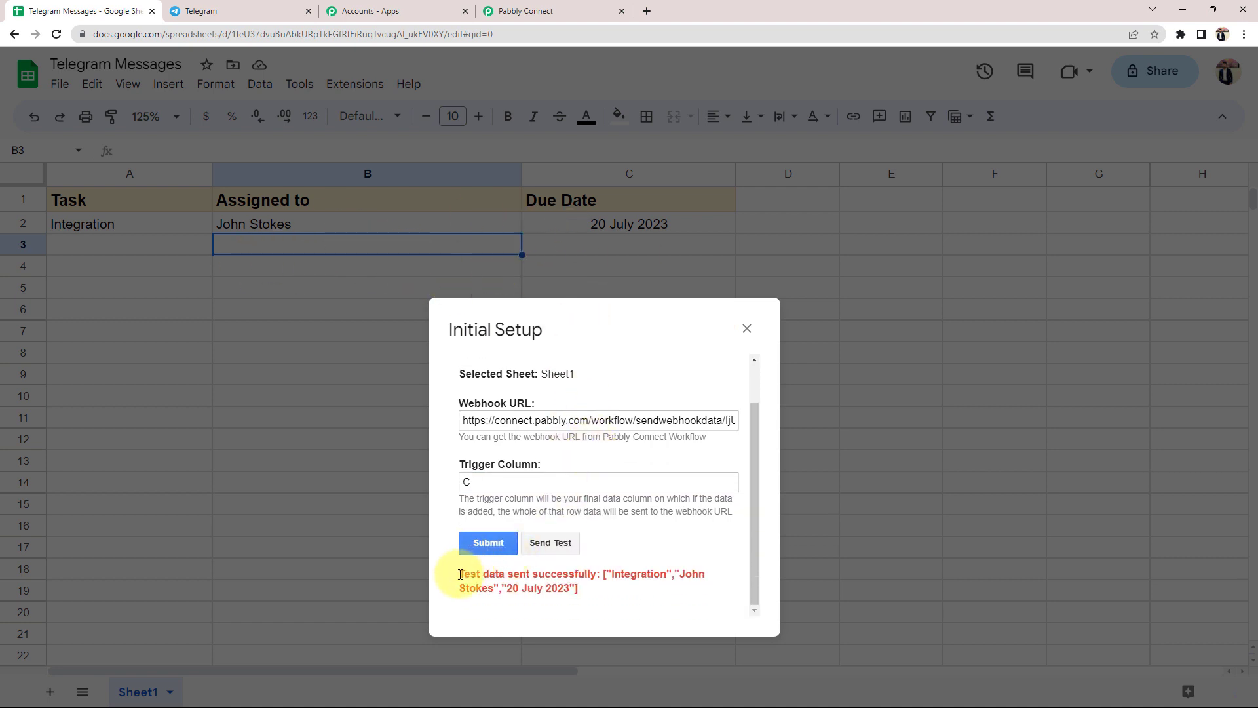
pyautogui.moveTo(461, 574); pyautogui.dragTo(581, 574)
pyautogui.click(595, 574)
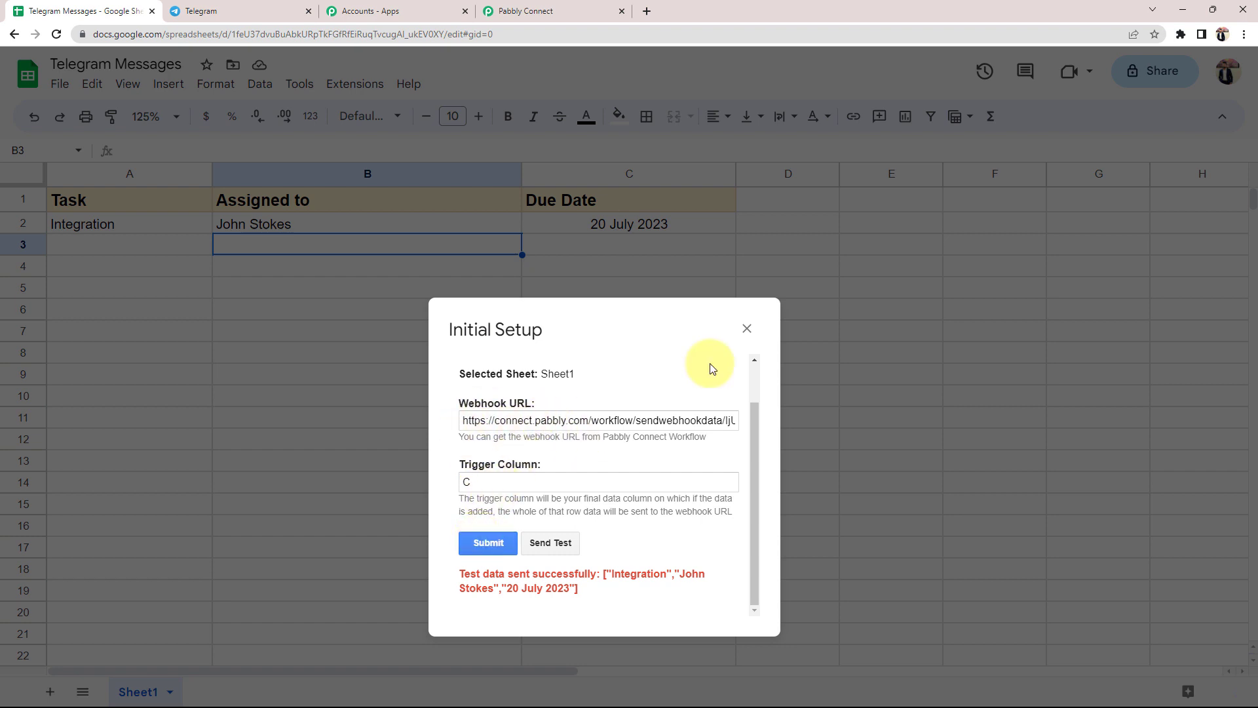
pyautogui.click(492, 548)
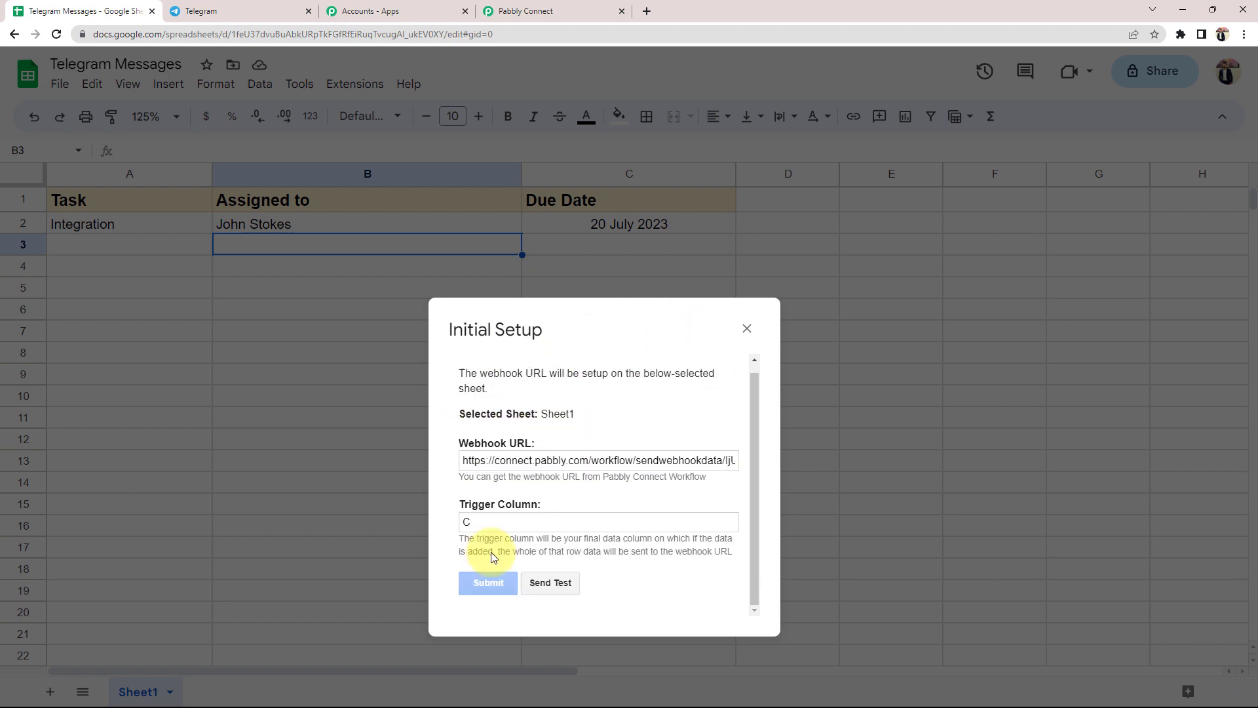
pyautogui.click(747, 329)
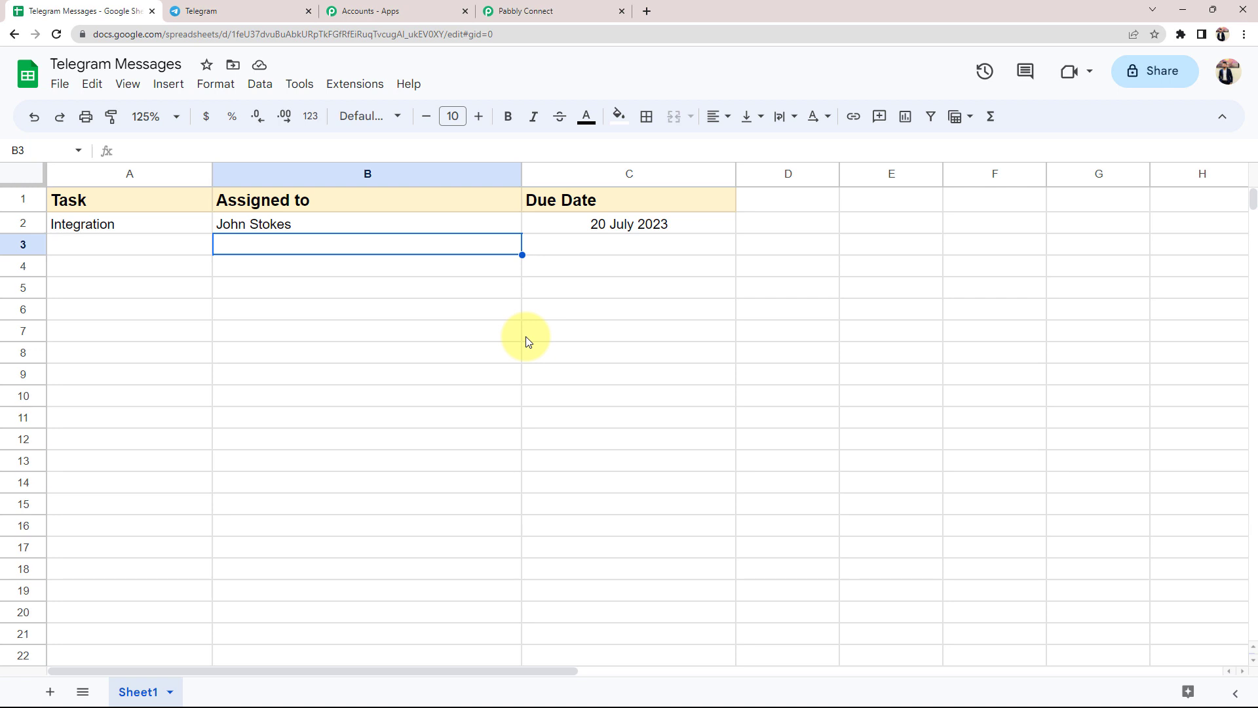
# Step: Enable Send On Event in Pabbly Connect Webhooks, then click through the row 2 cells
pyautogui.click(350, 91)
pyautogui.moveTo(423, 244)
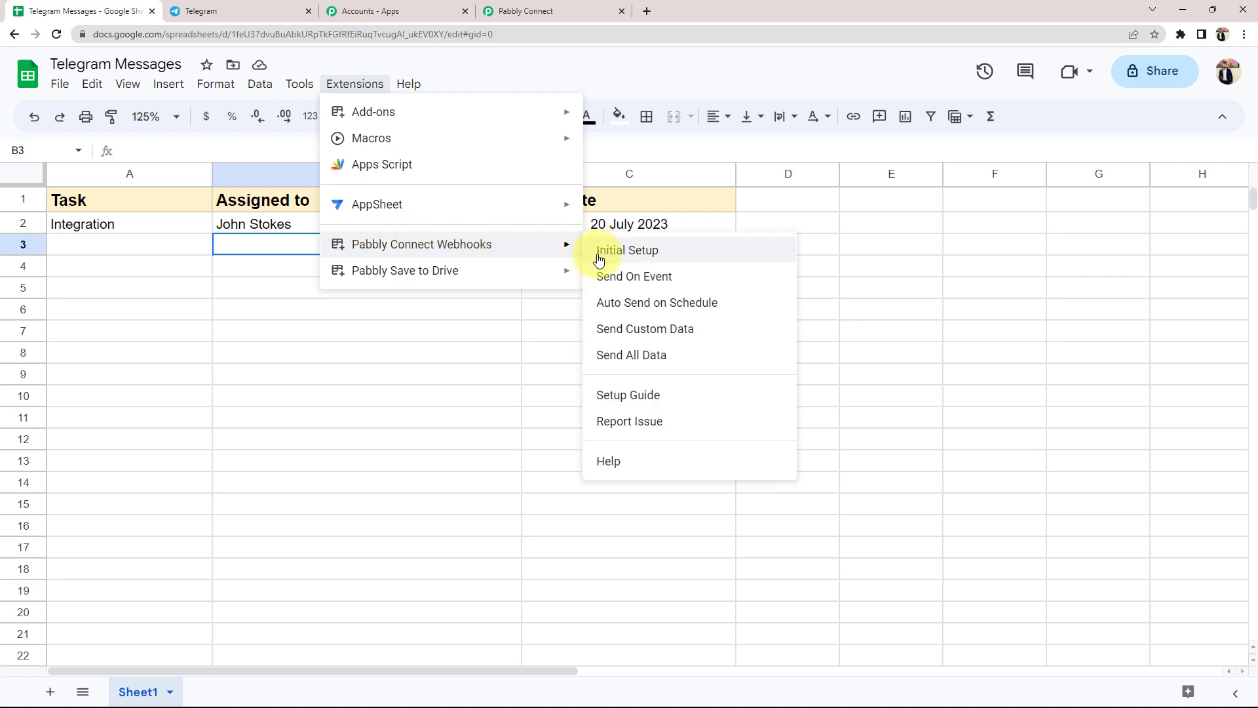
pyautogui.click(608, 276)
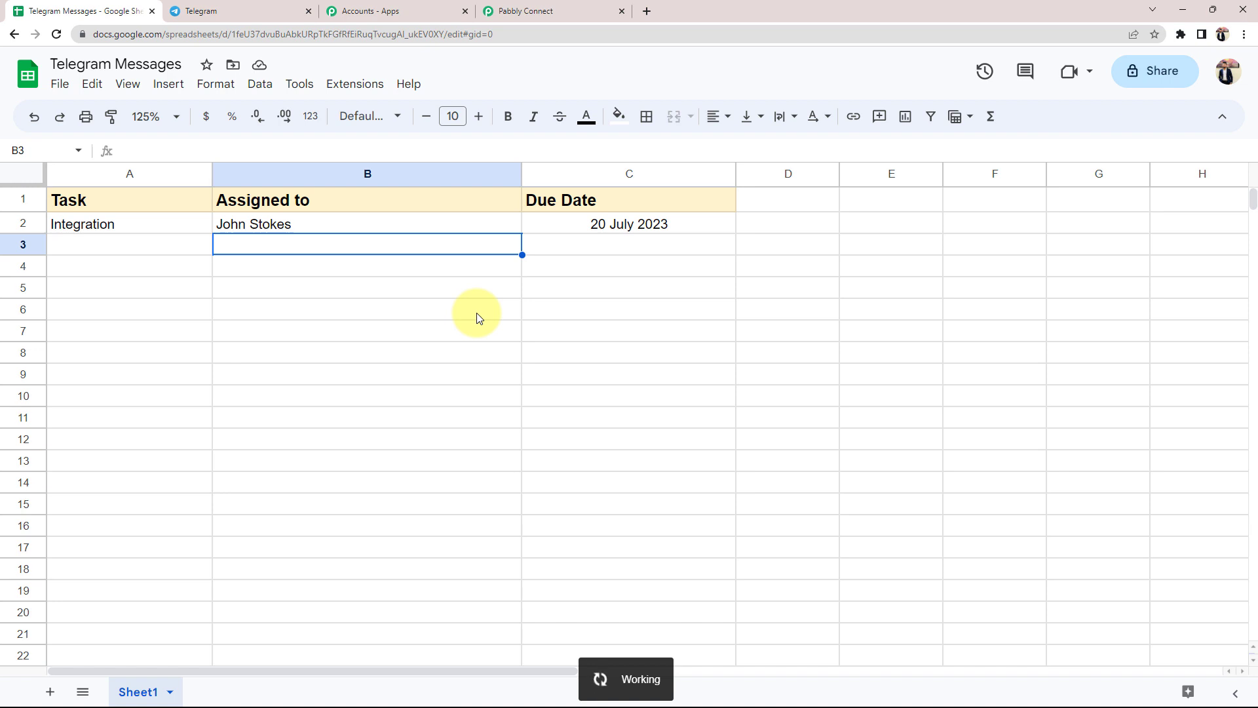
pyautogui.click(129, 249)
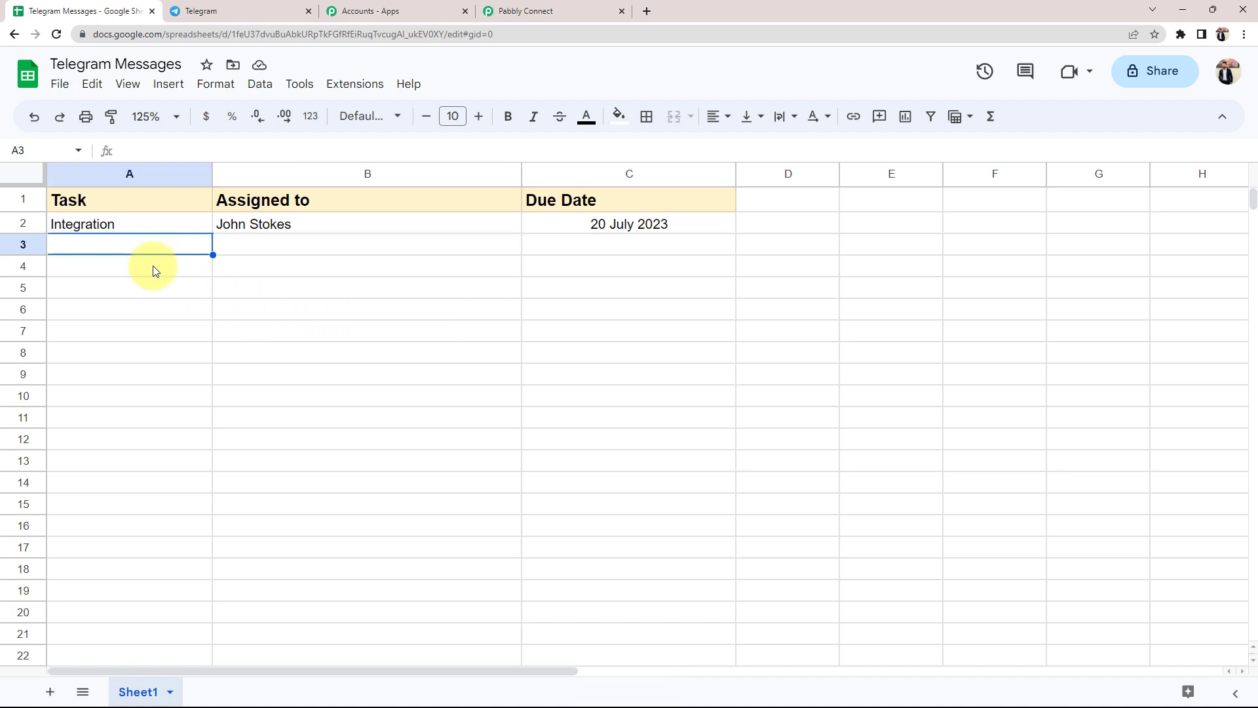
pyautogui.click(259, 249)
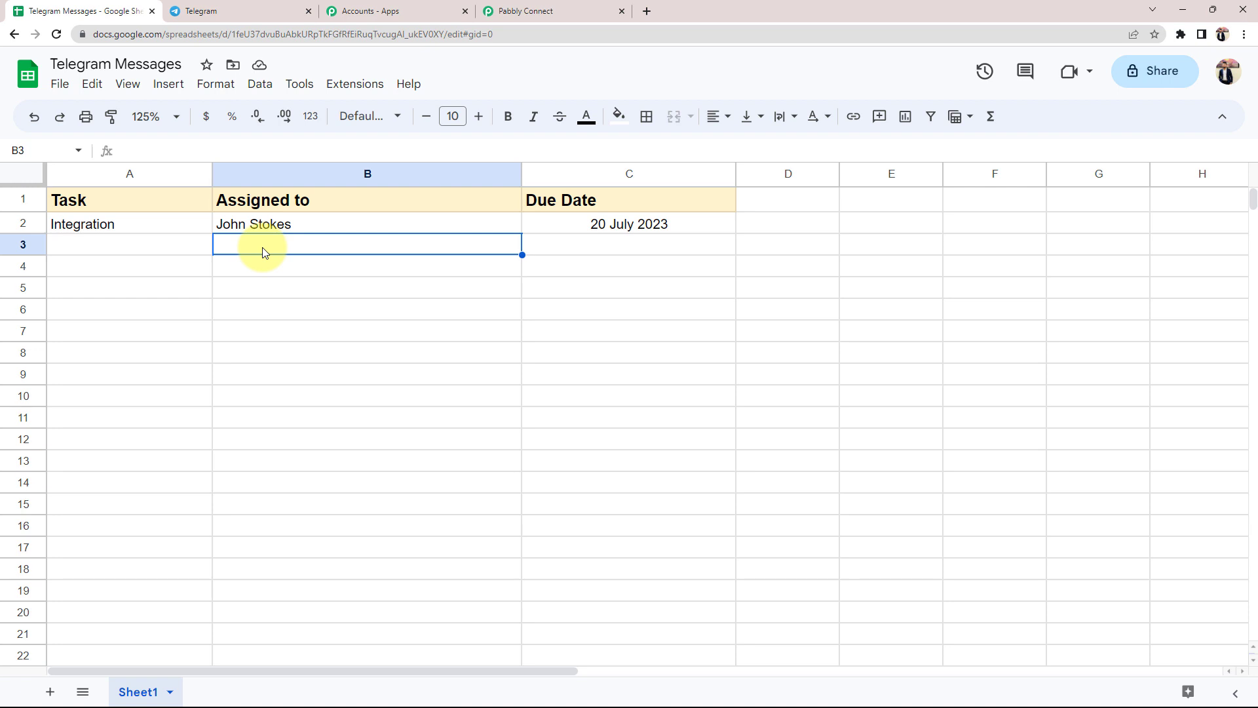
pyautogui.click(121, 224)
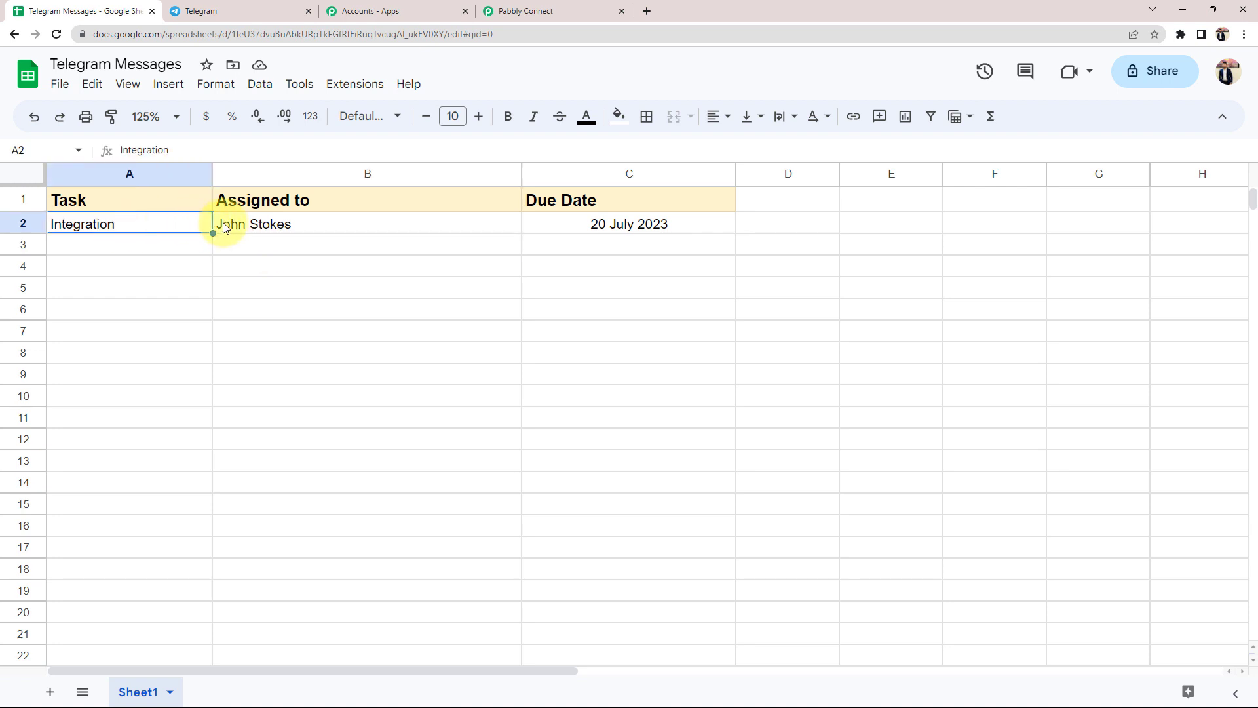
pyautogui.click(226, 226)
pyautogui.click(581, 240)
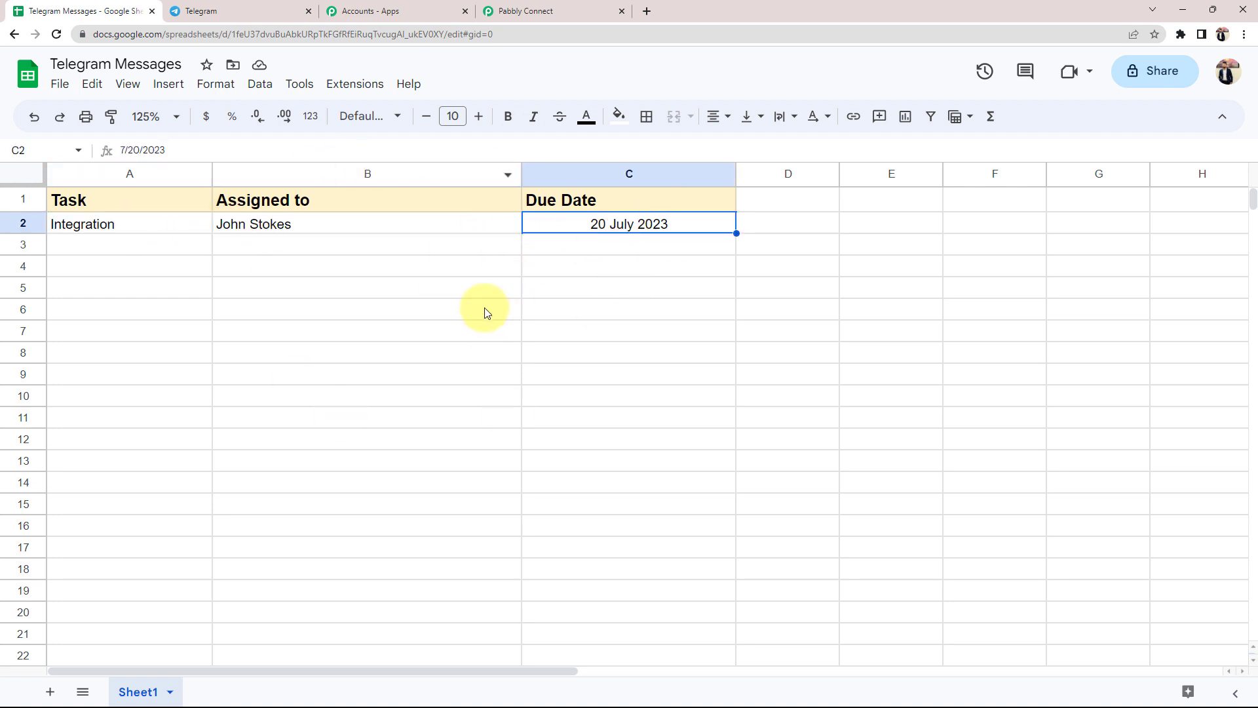
# Step: Review the captured response: column C, Task Integration, sheet Telegram Messages, Due Date, Assigned To
pyautogui.click(580, 5)
pyautogui.scroll(-4, 228, 494)
pyautogui.scroll(-4, 228, 494)
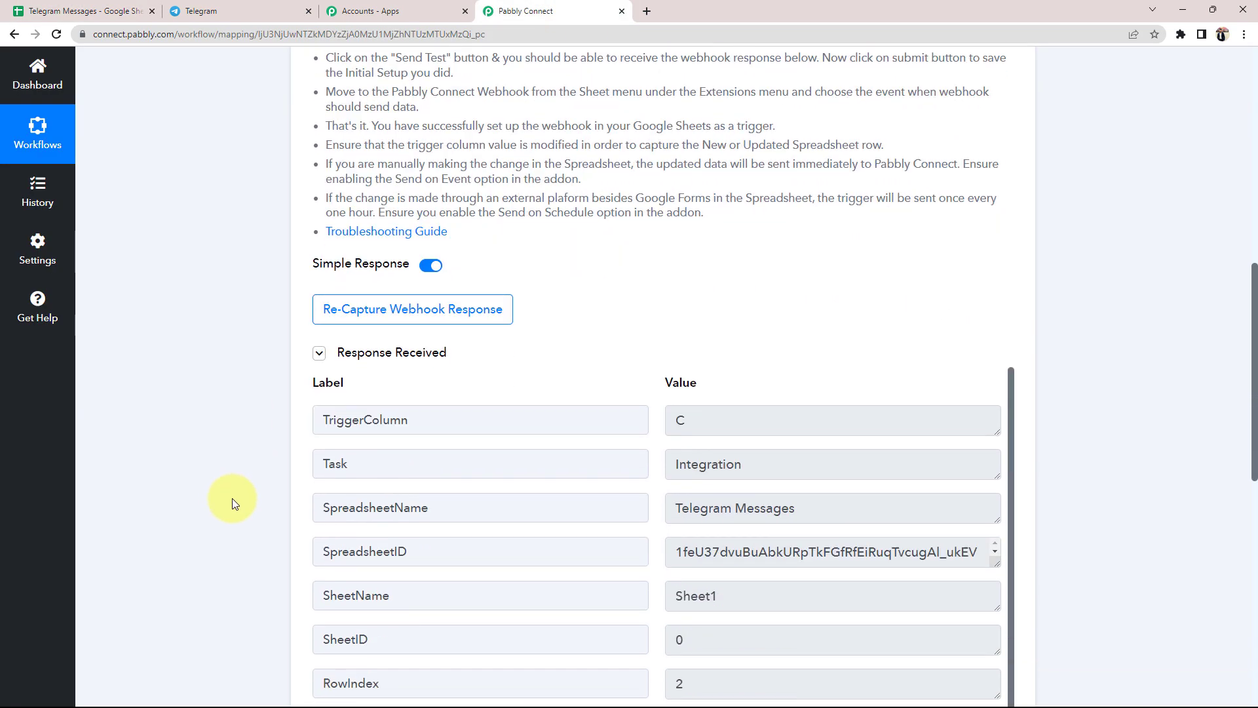
pyautogui.scroll(-1, 266, 485)
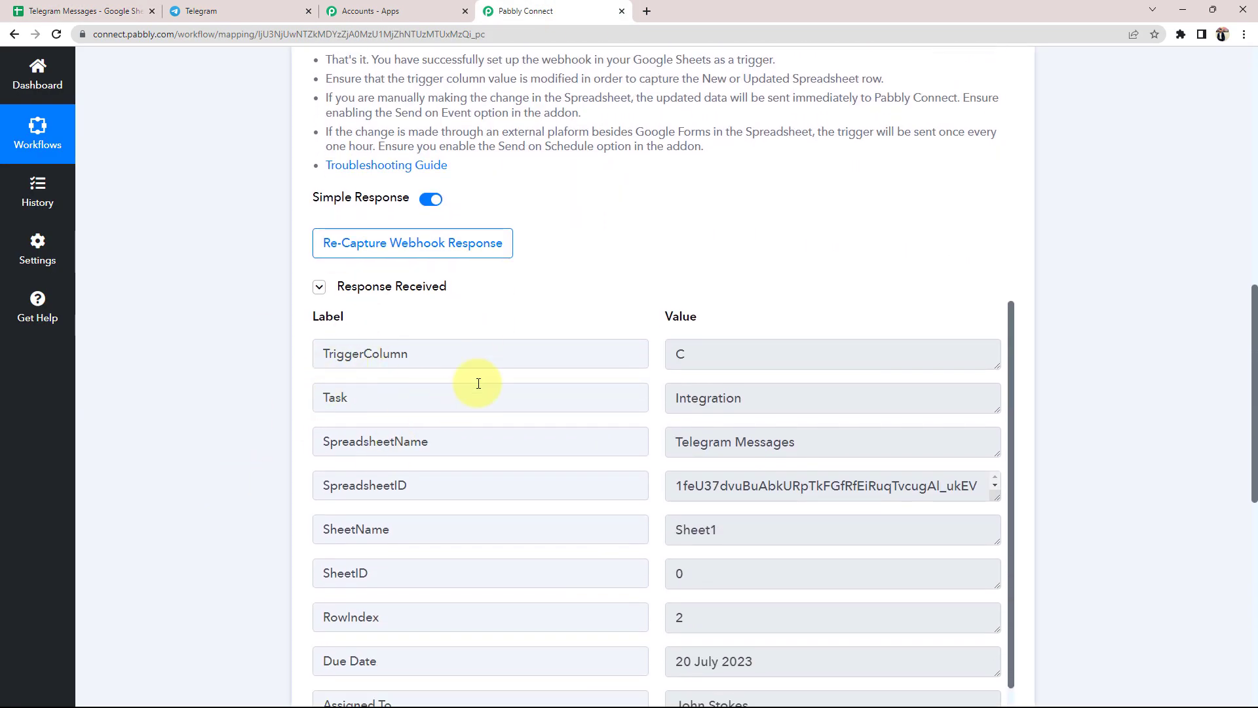
pyautogui.doubleClick(721, 361)
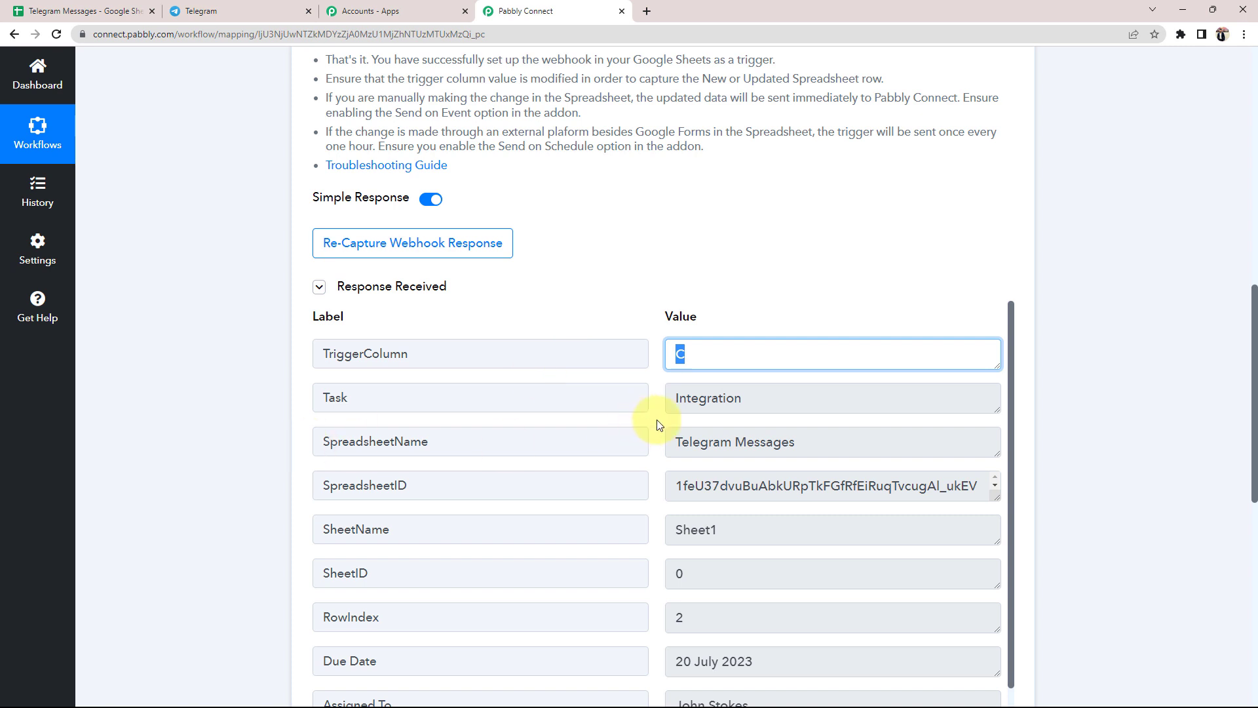
pyautogui.doubleClick(772, 404)
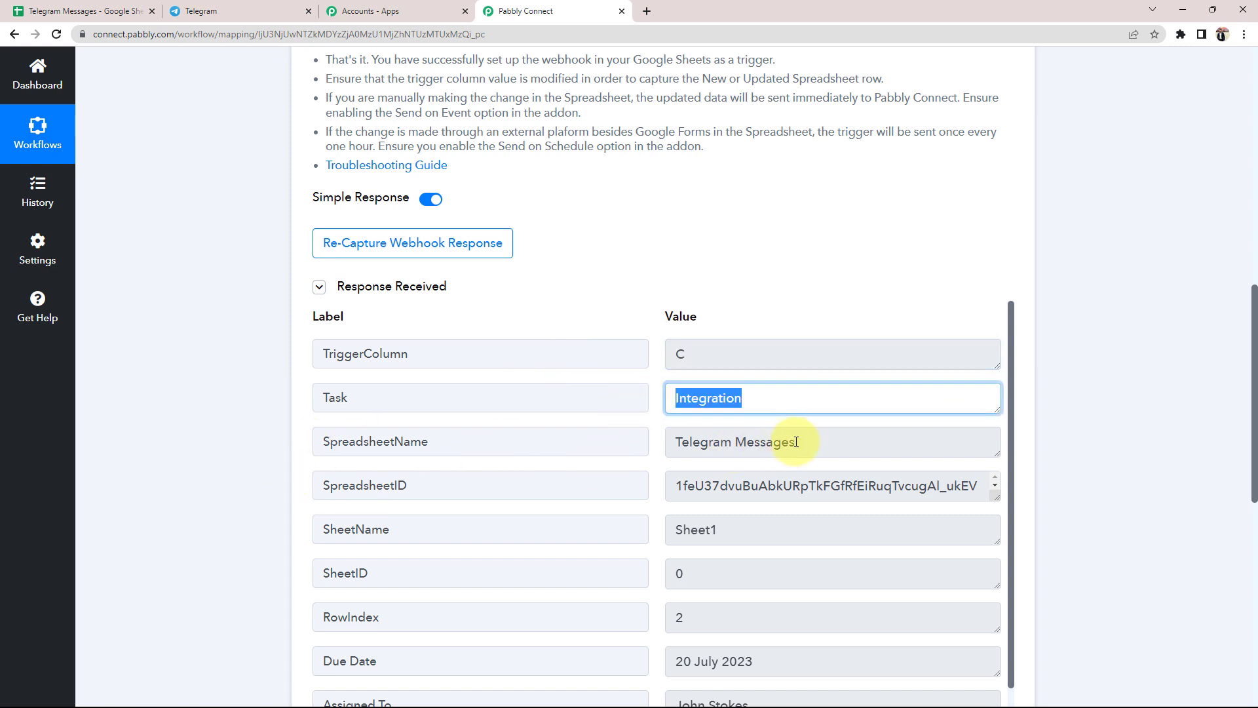
pyautogui.moveTo(795, 442); pyautogui.dragTo(713, 443)
pyautogui.moveTo(628, 457); pyautogui.dragTo(622, 455)
pyautogui.scroll(-1, 769, 537)
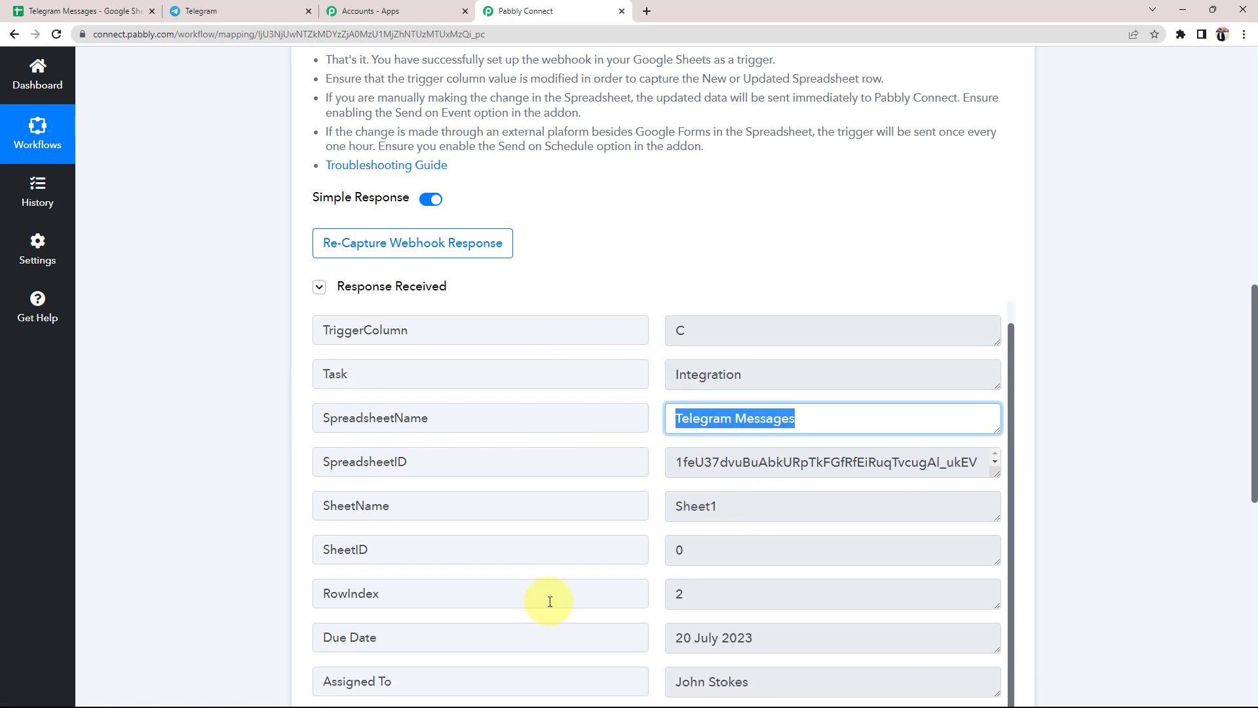
pyautogui.moveTo(776, 644); pyautogui.dragTo(562, 640)
pyautogui.scroll(-2, 393, 563)
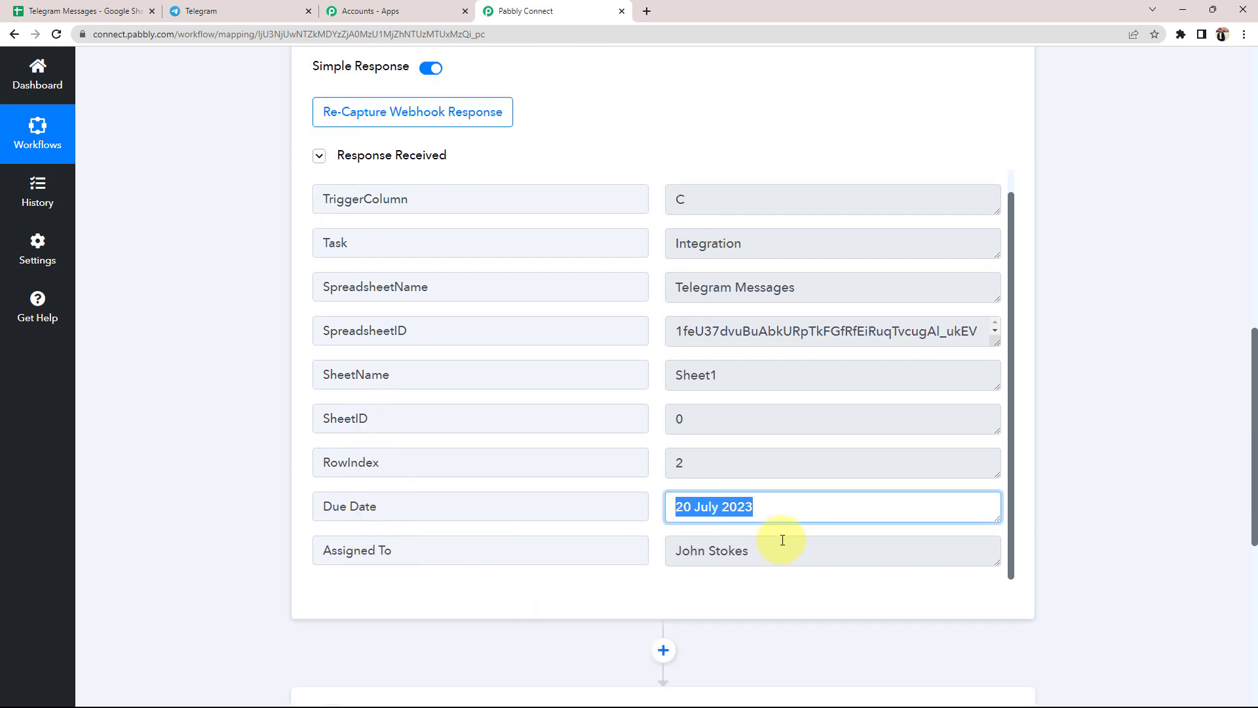
pyautogui.click(772, 547)
pyautogui.moveTo(772, 547); pyautogui.dragTo(650, 548)
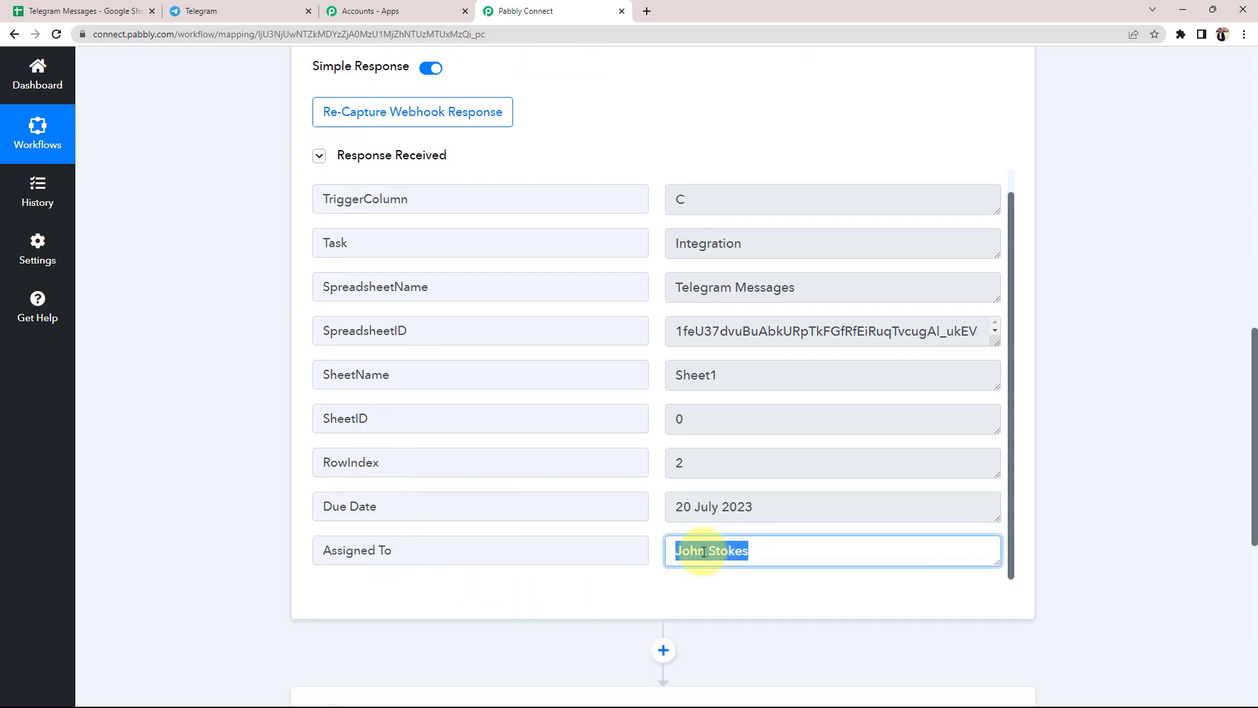
# Step: Compare against the spreadsheet, then collapse the Google Sheets trigger step
pyautogui.click(98, 11)
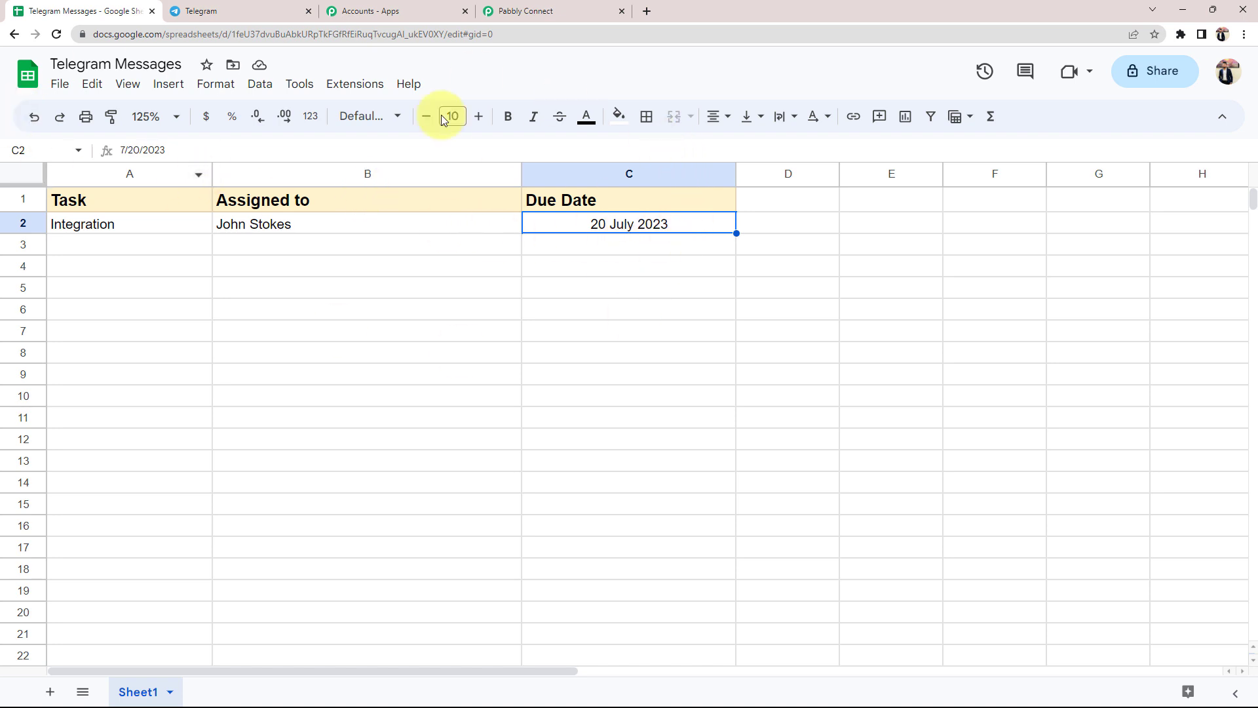
pyautogui.click(511, 11)
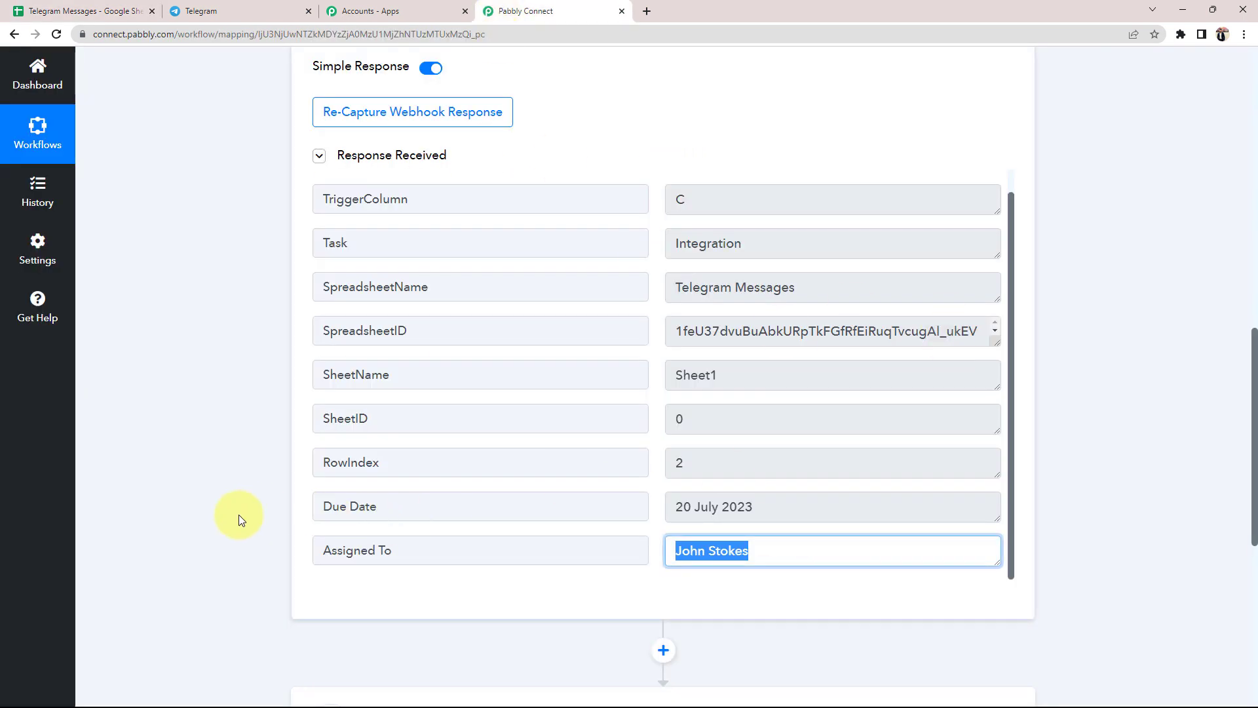
pyautogui.click(252, 532)
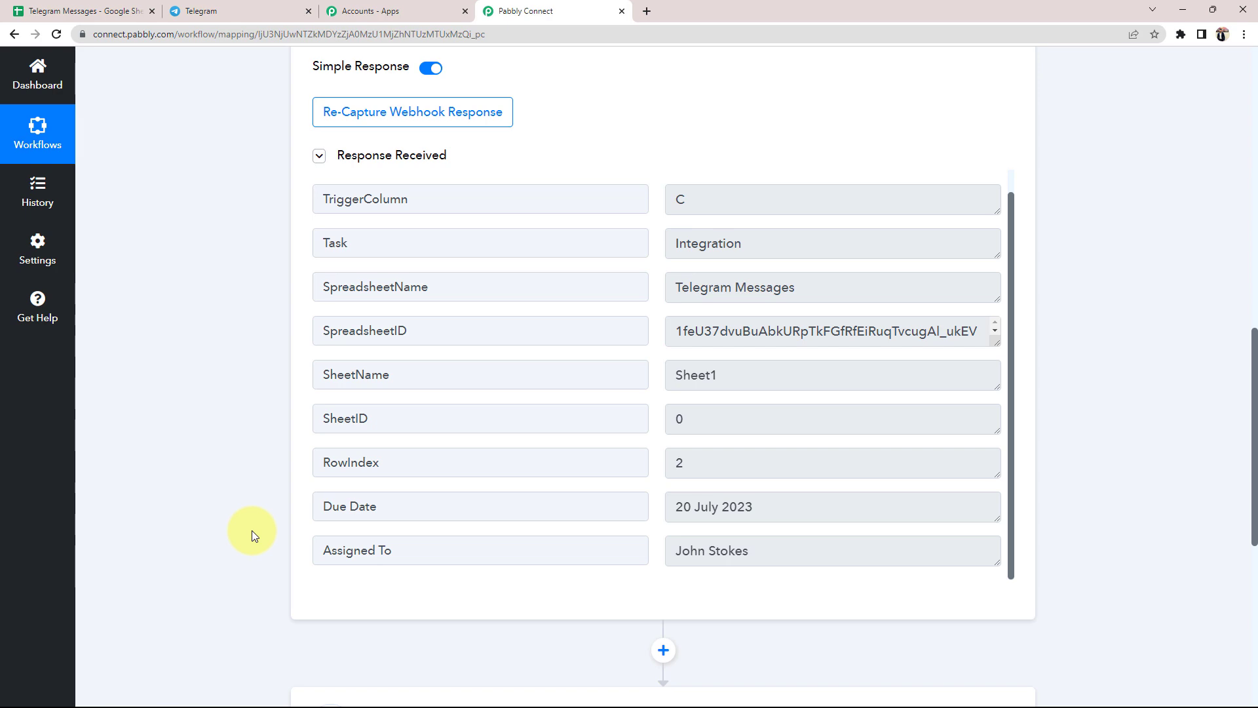
pyautogui.scroll(10, 251, 529)
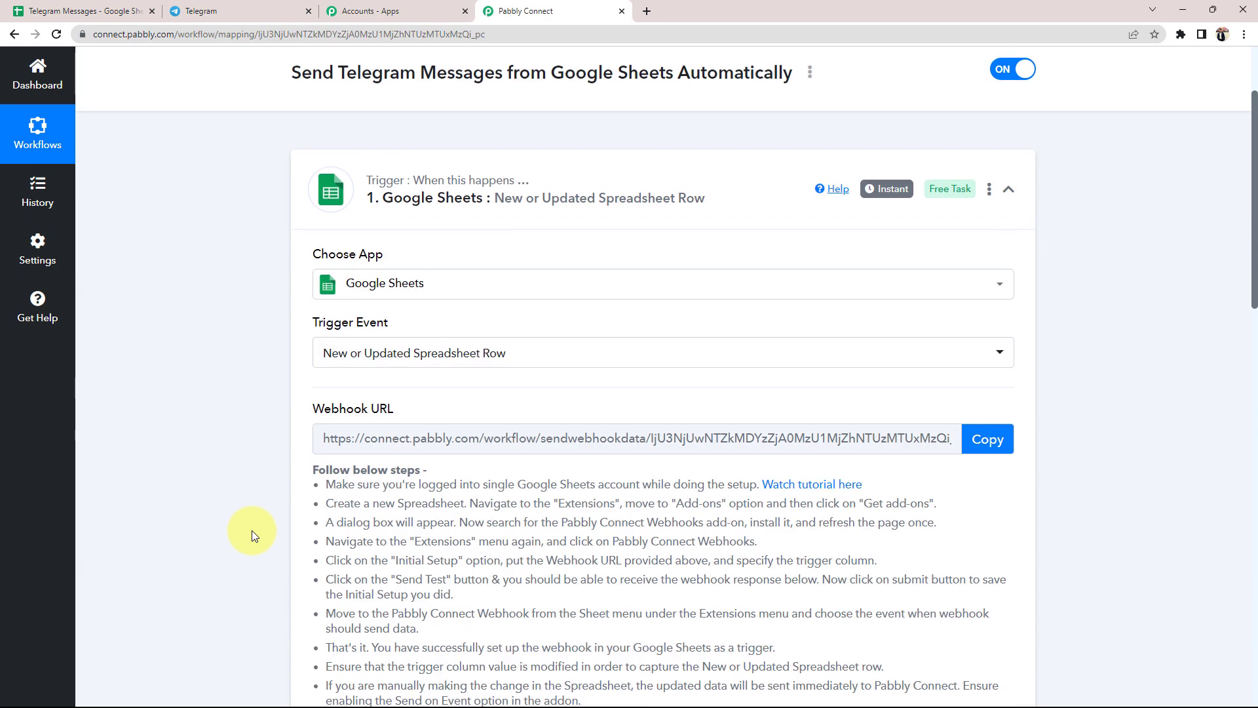
pyautogui.click(698, 194)
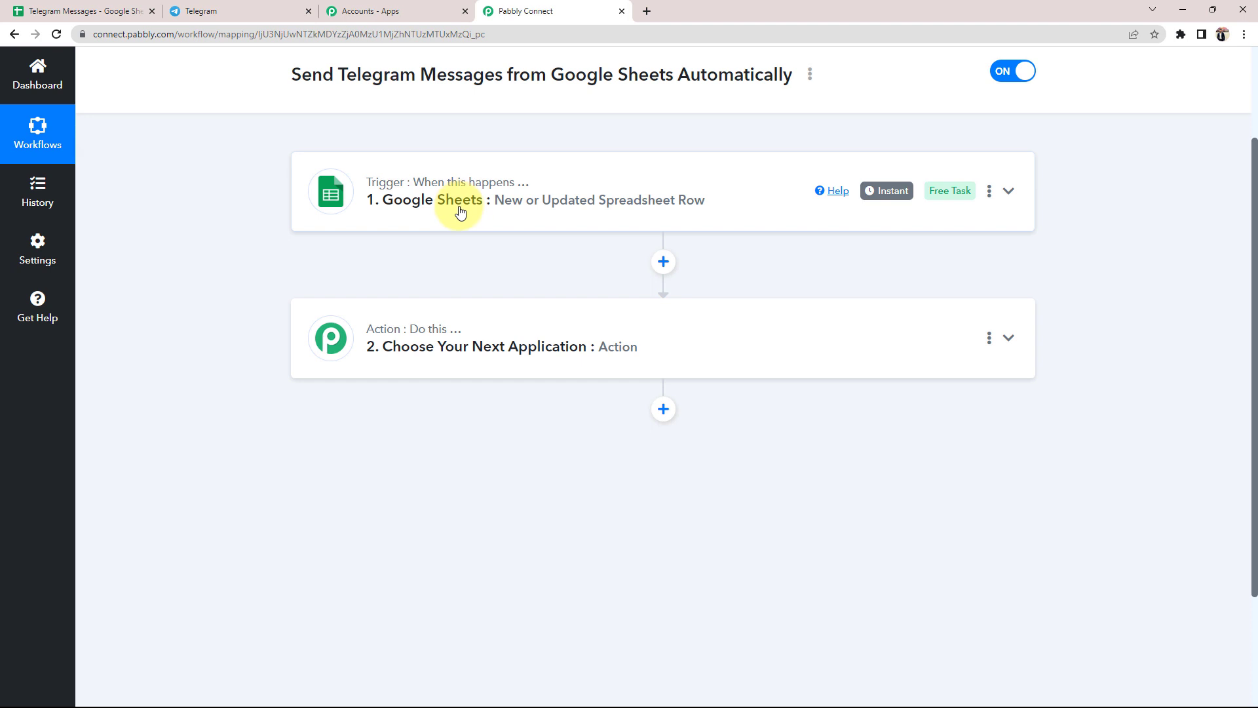
# Step: Search 'teleg', choose Telegram Bot, and select the Send a Text Message or Reply event
pyautogui.click(407, 331)
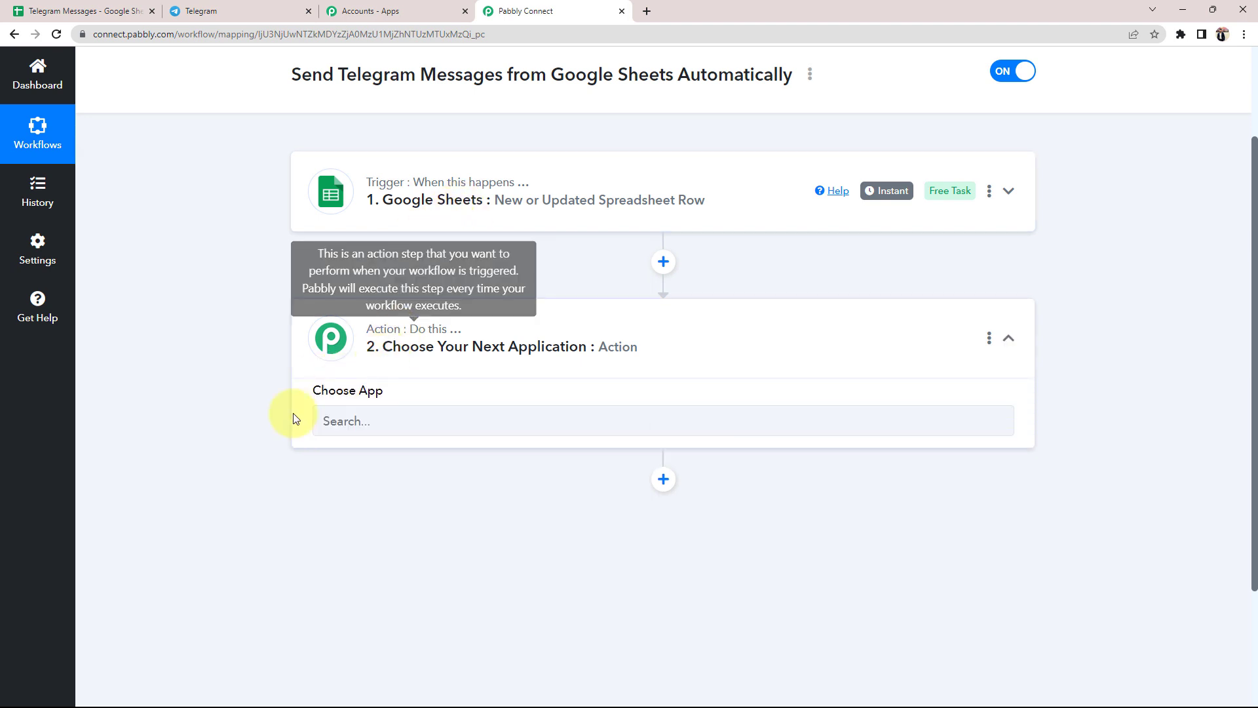
pyautogui.click(374, 434)
pyautogui.write('t')
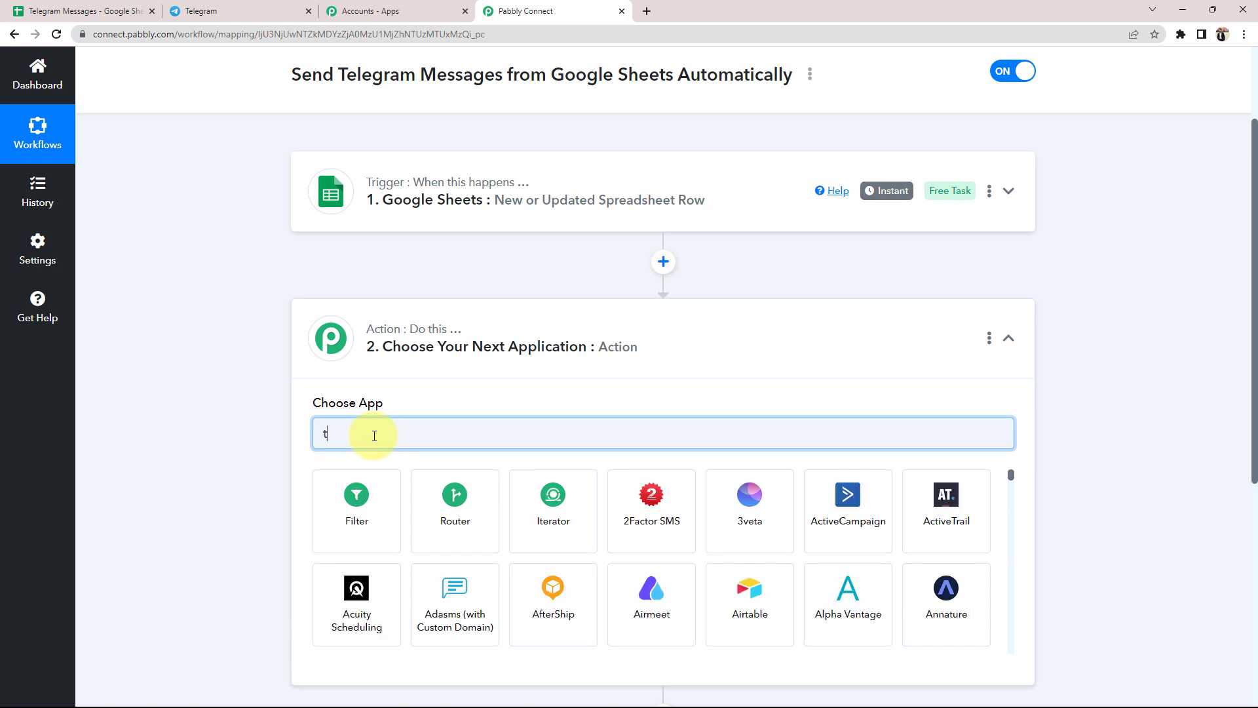
pyautogui.write('eleg')
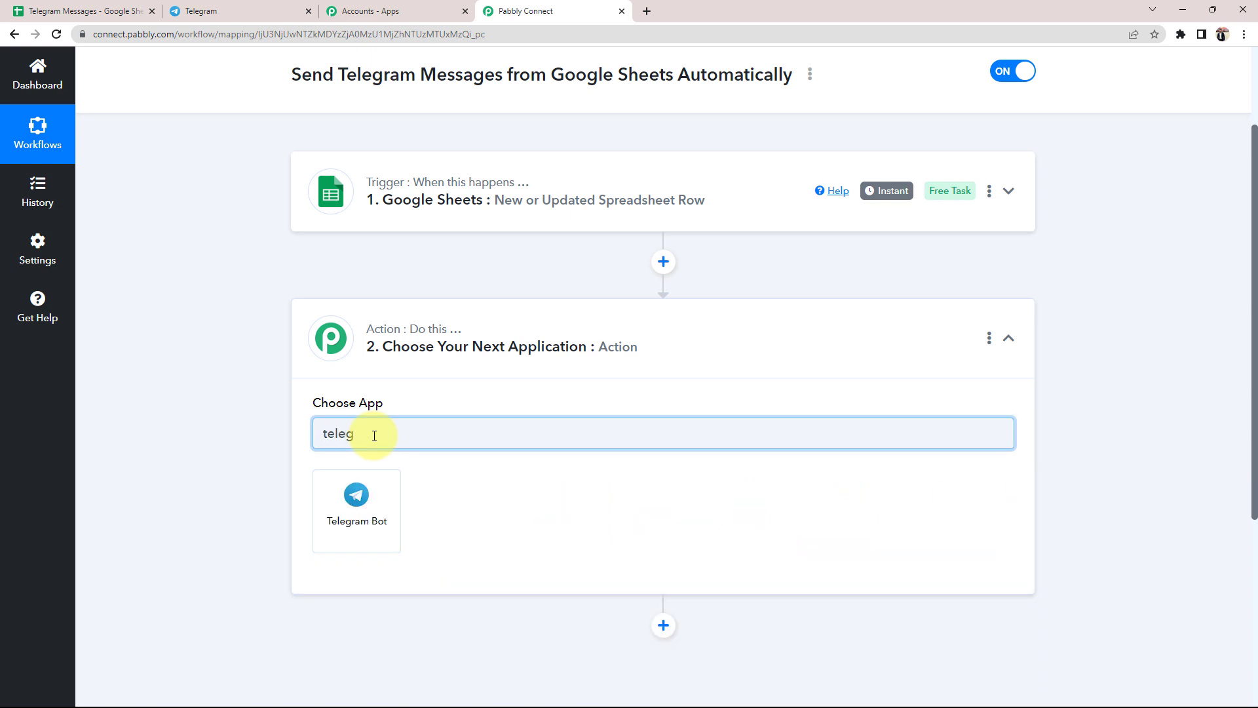
pyautogui.click(356, 496)
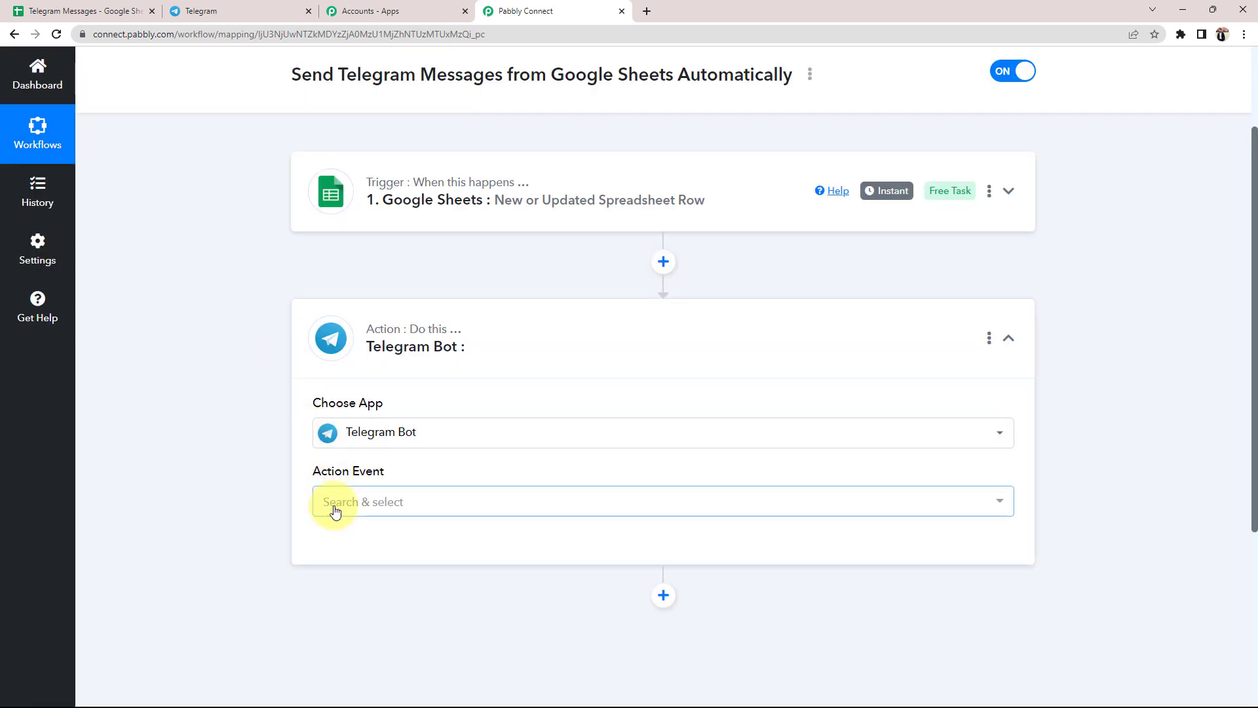
pyautogui.click(335, 508)
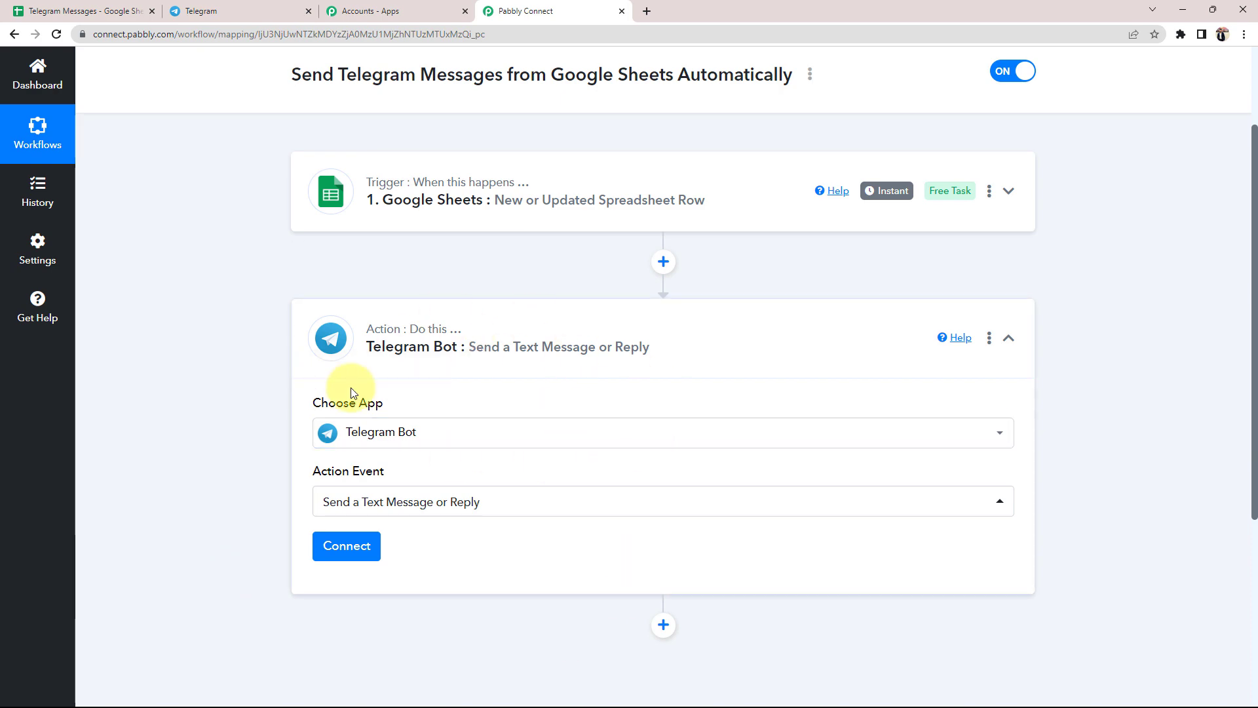
# Step: Start a new Telegram Bot connection ('Telegram Bot #6') and read the bot token setup instructions
pyautogui.click(350, 548)
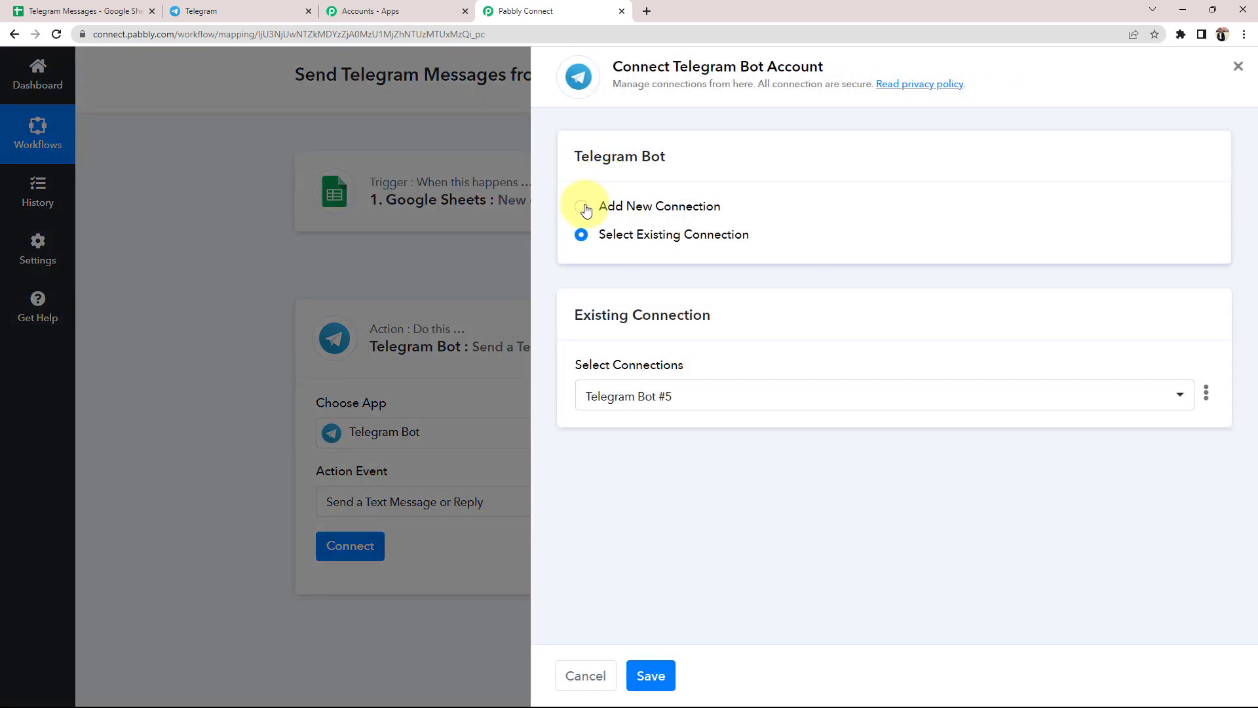
pyautogui.click(583, 208)
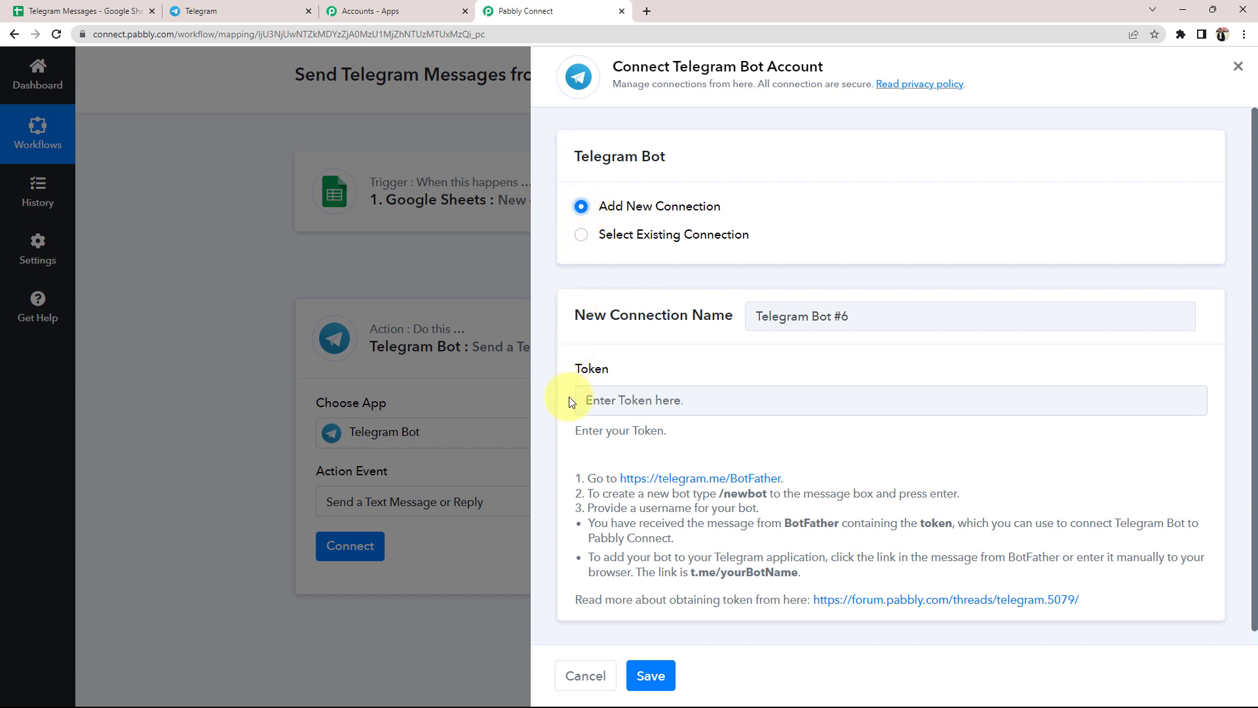
pyautogui.moveTo(576, 368); pyautogui.dragTo(609, 368)
pyautogui.click(584, 477)
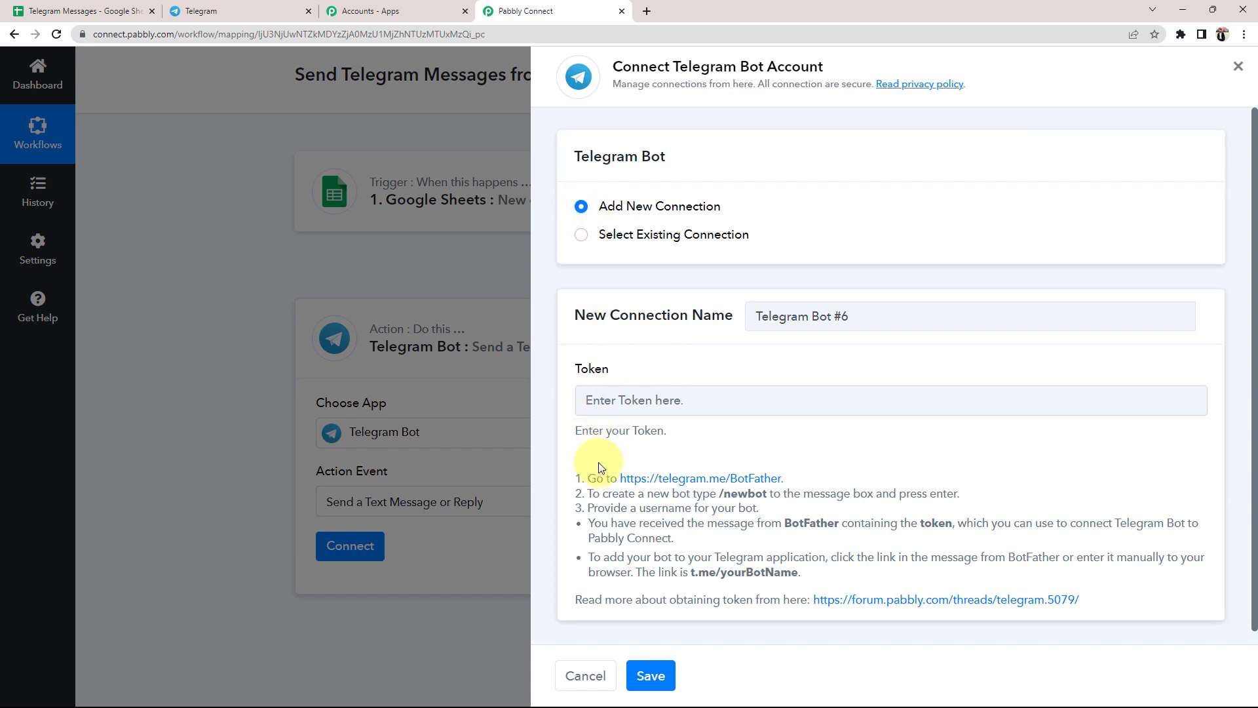
pyautogui.moveTo(591, 475); pyautogui.dragTo(1107, 600)
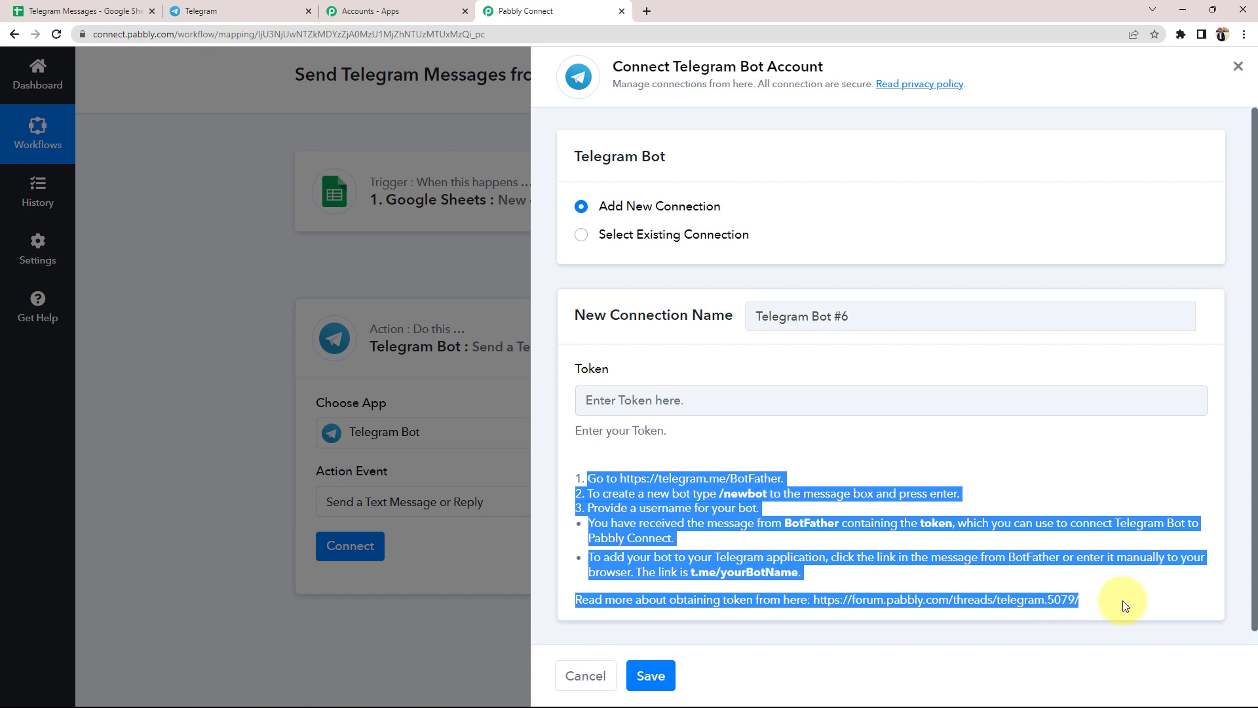
pyautogui.click(652, 437)
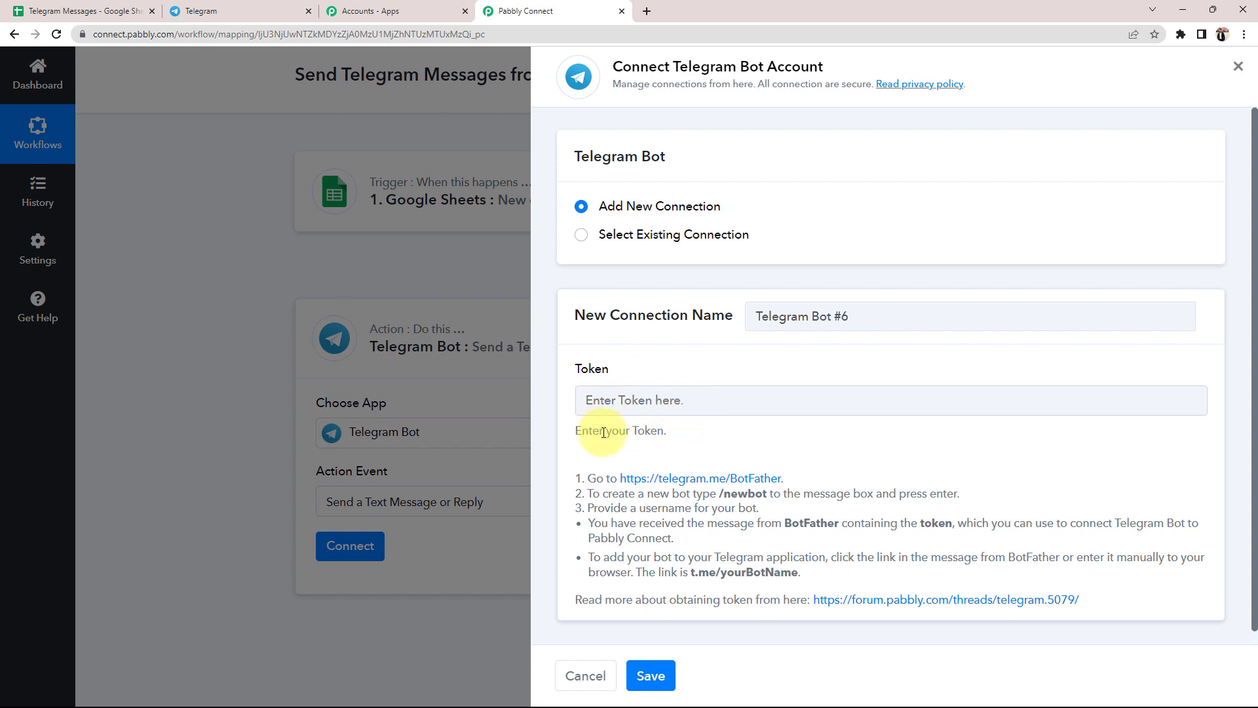
pyautogui.click(230, 8)
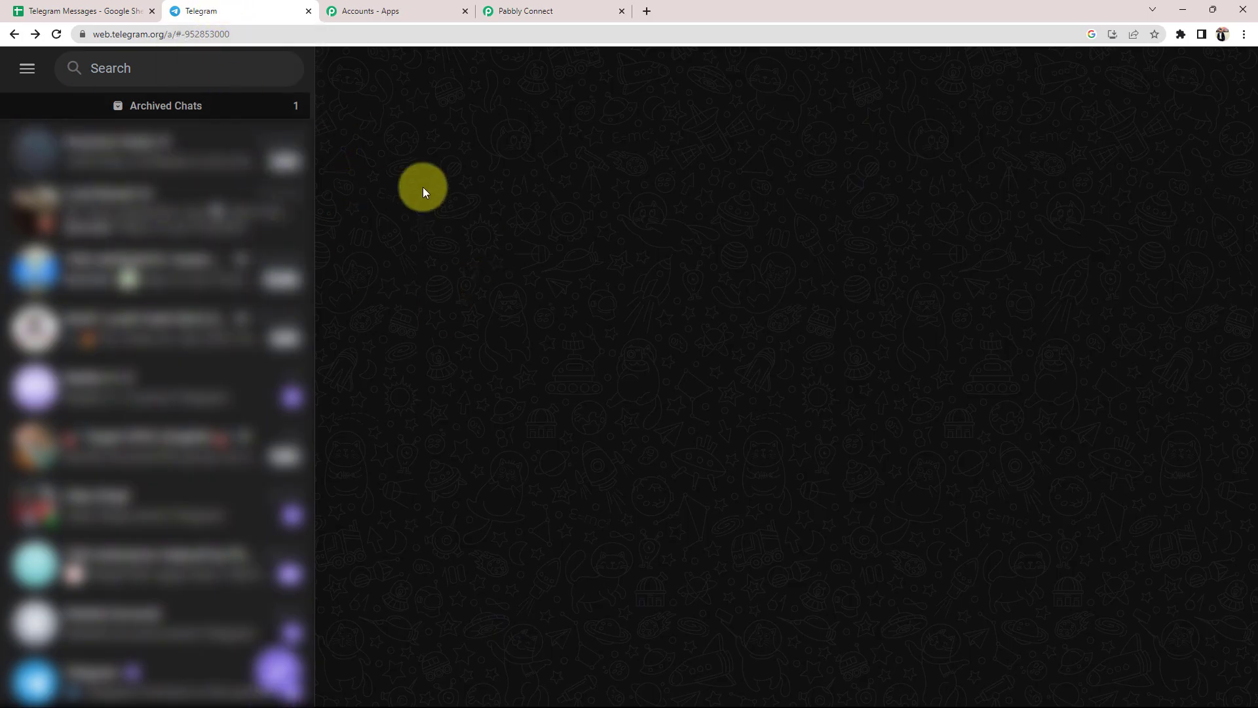
pyautogui.click(510, 10)
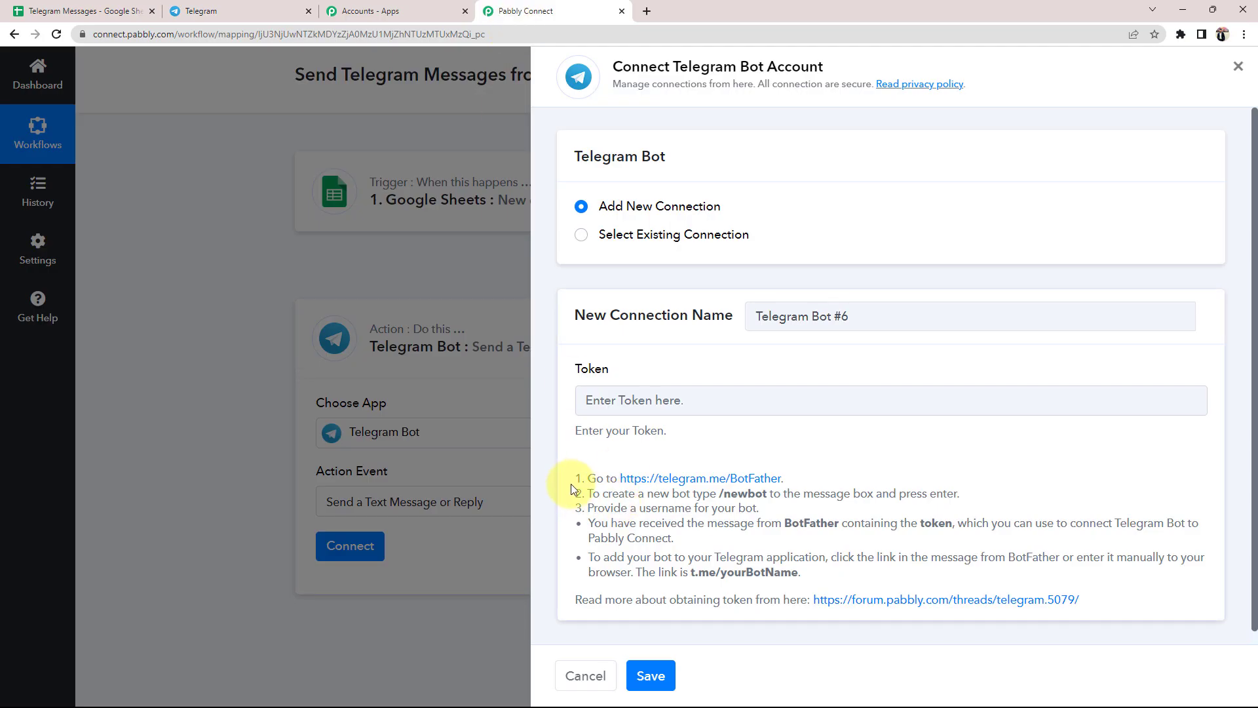
pyautogui.moveTo(571, 489); pyautogui.dragTo(1079, 490)
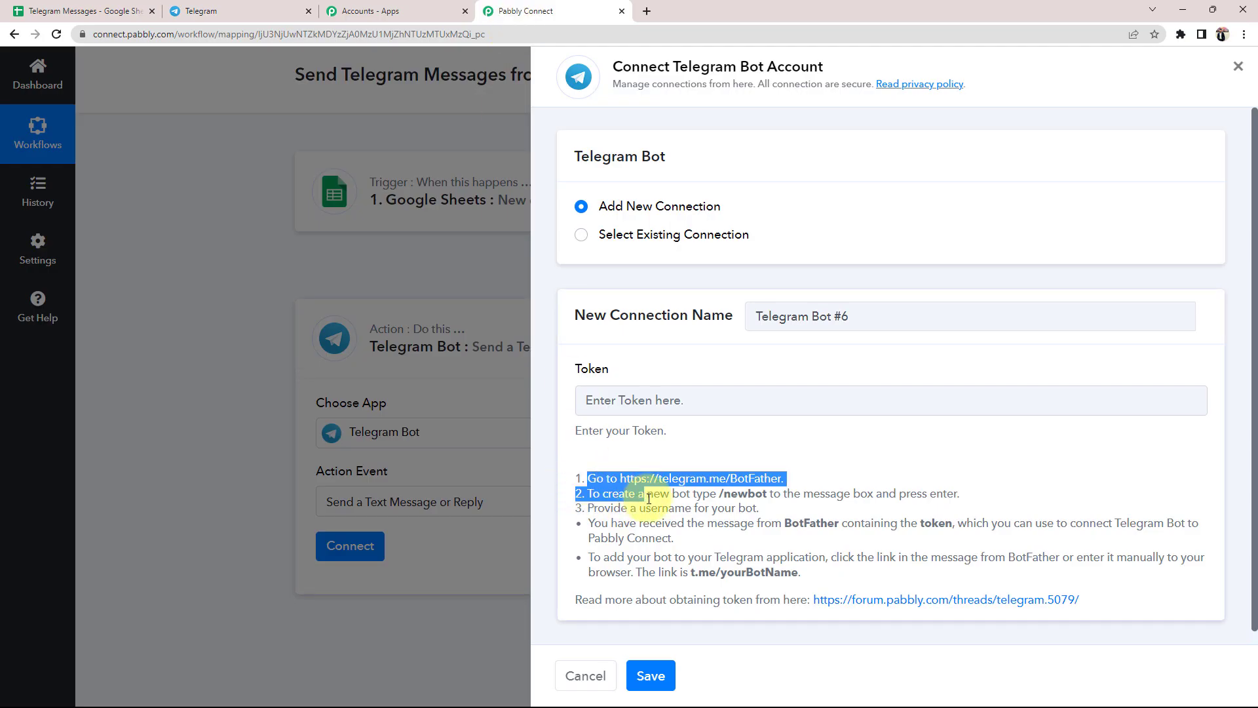
pyautogui.click(1079, 490)
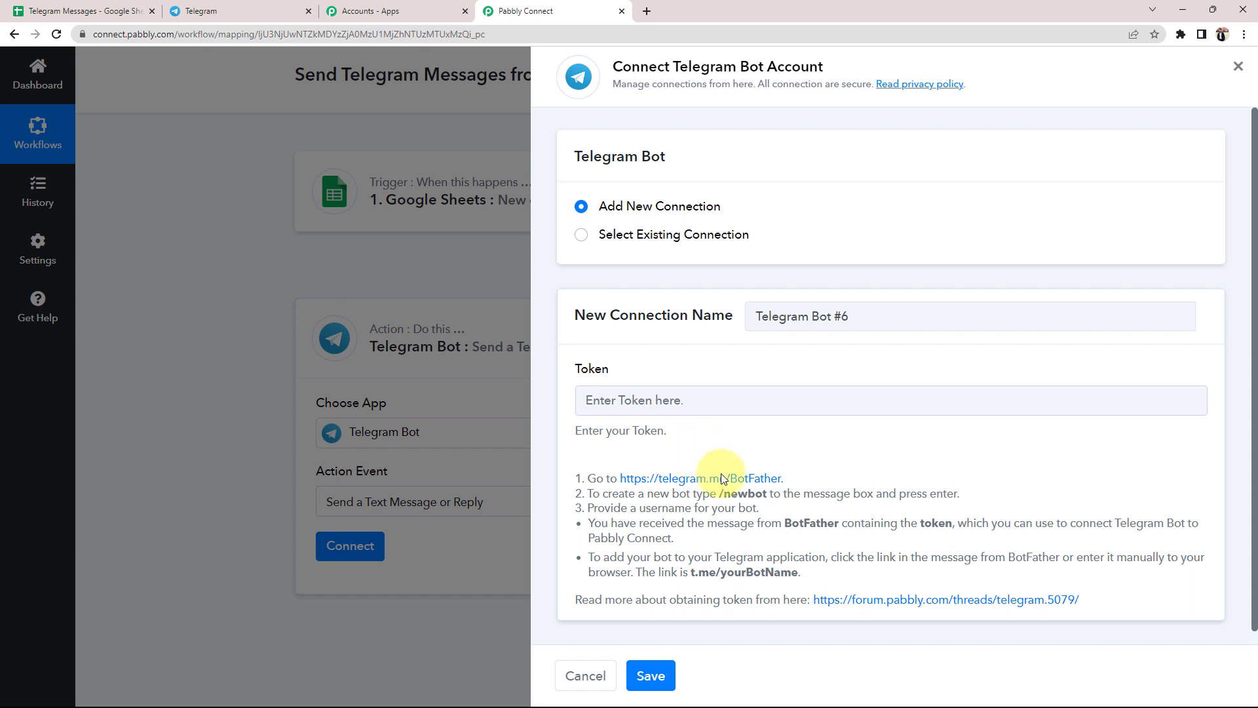
# Step: In Telegram Web, find BotFather and start a chat with it
pyautogui.click(250, 9)
pyautogui.click(111, 72)
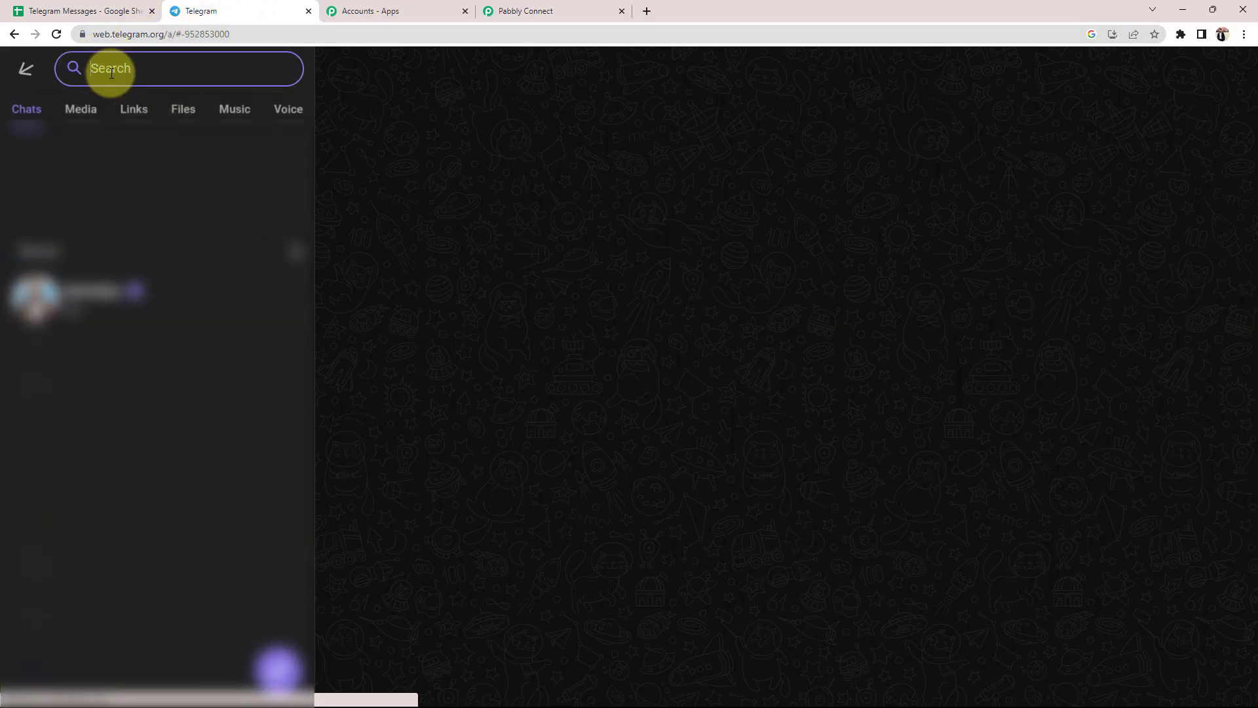
pyautogui.click(96, 300)
pyautogui.click(1125, 72)
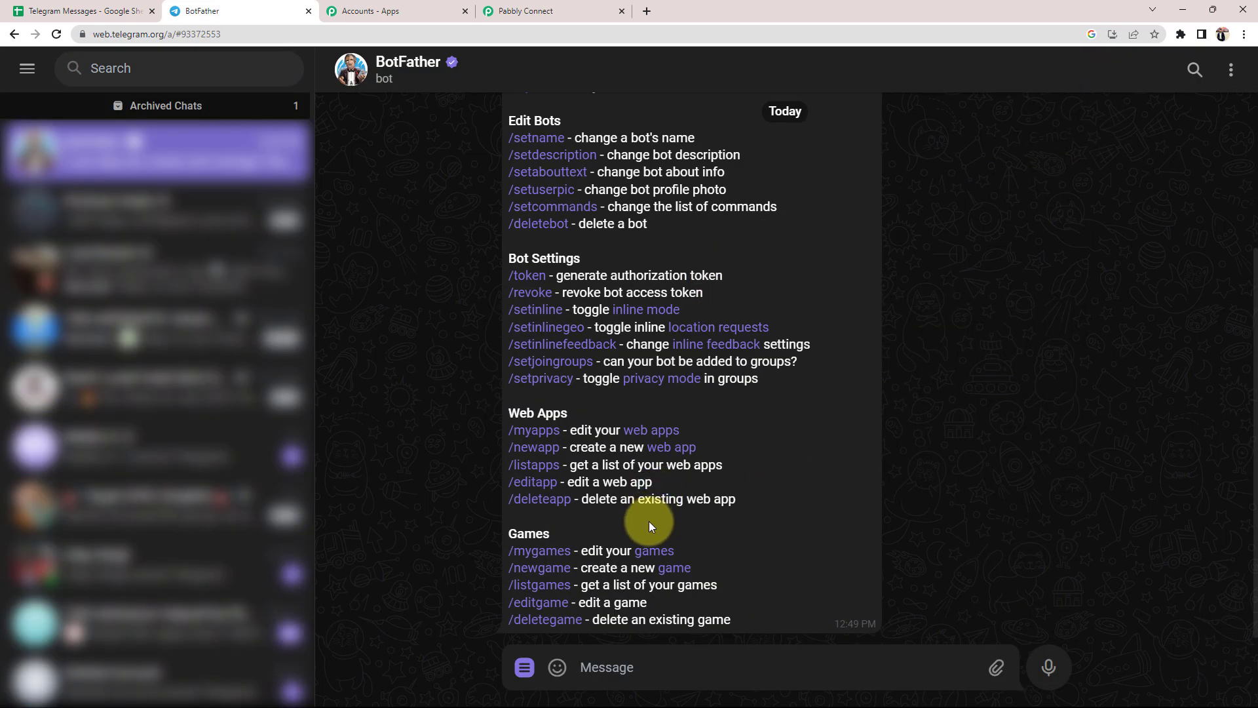
pyautogui.scroll(3, 649, 521)
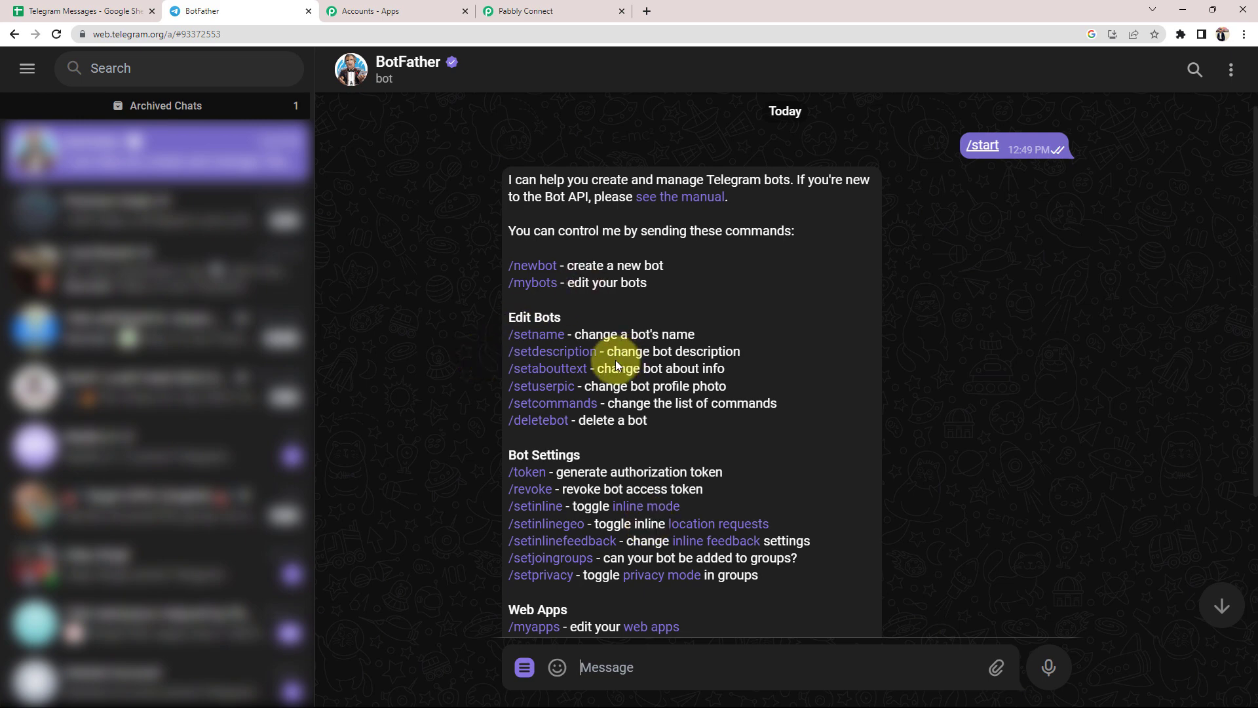
pyautogui.scroll(-3, 629, 387)
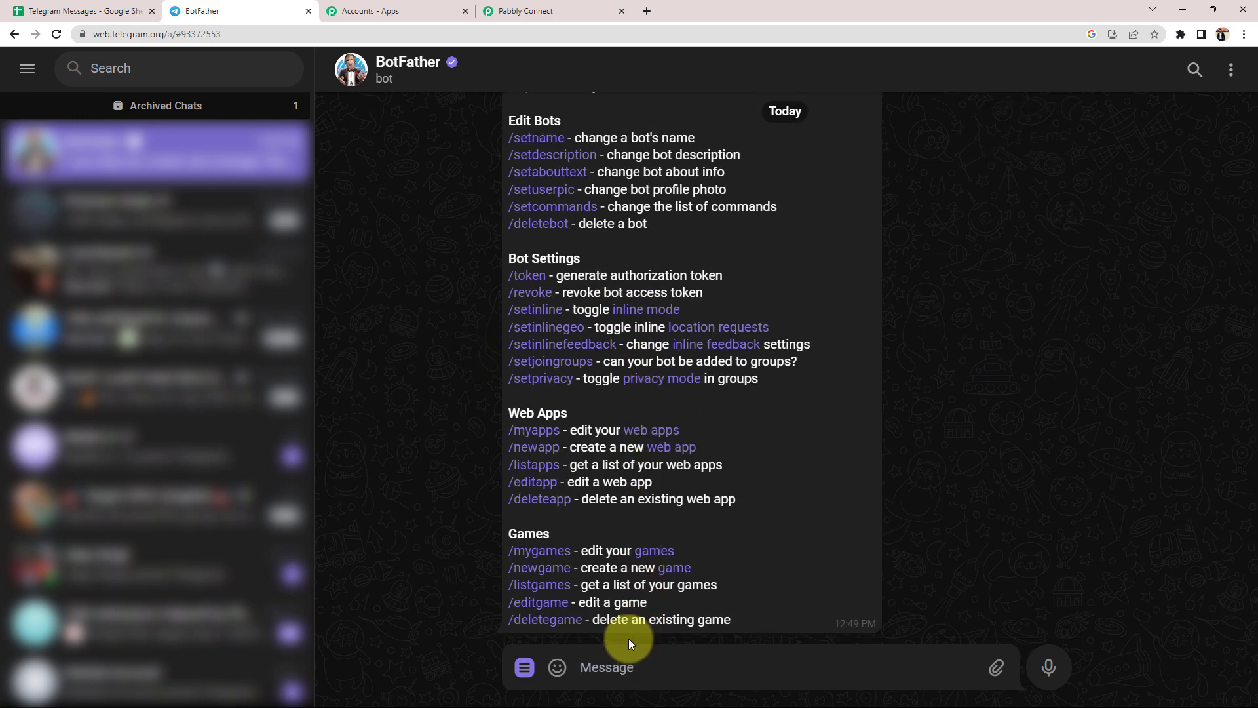
# Step: Send /newbot to BotFather and name the bot Testintegration9399
pyautogui.write('/nre')
pyautogui.press('BackSpace')
pyautogui.press('BackSpace')
pyautogui.write('ewbot')
pyautogui.press('Return')
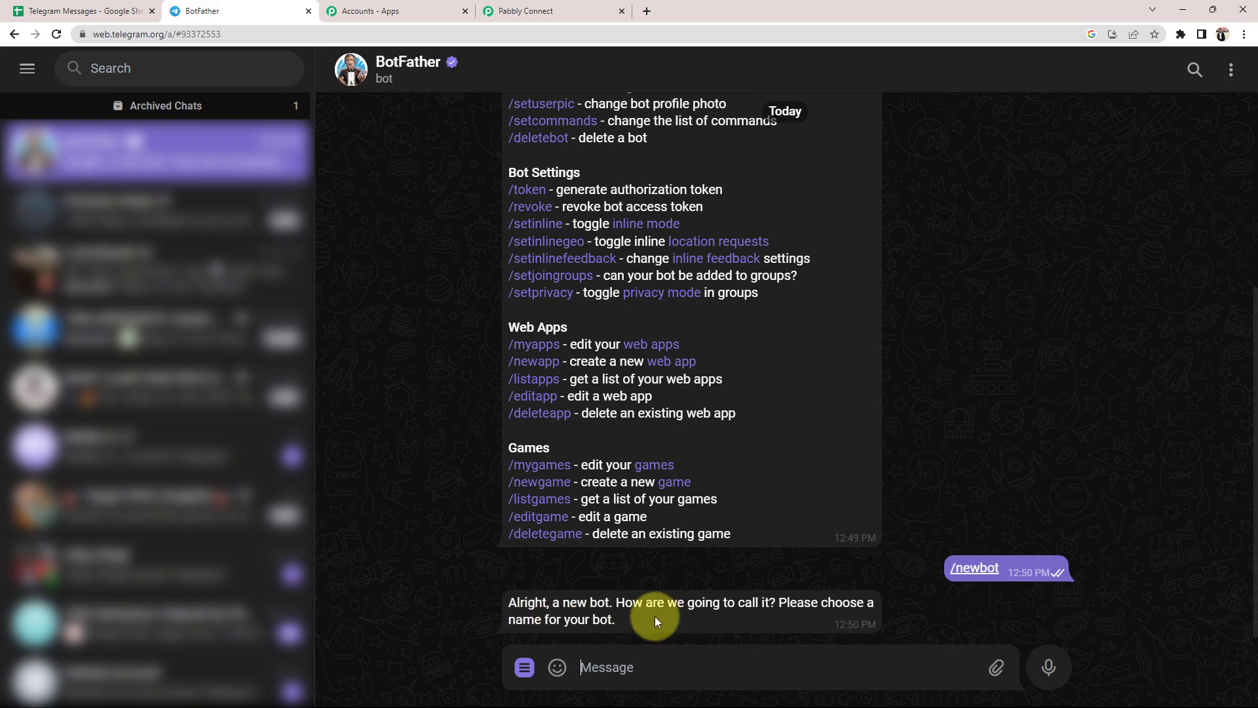
pyautogui.write('Testintegration9399')
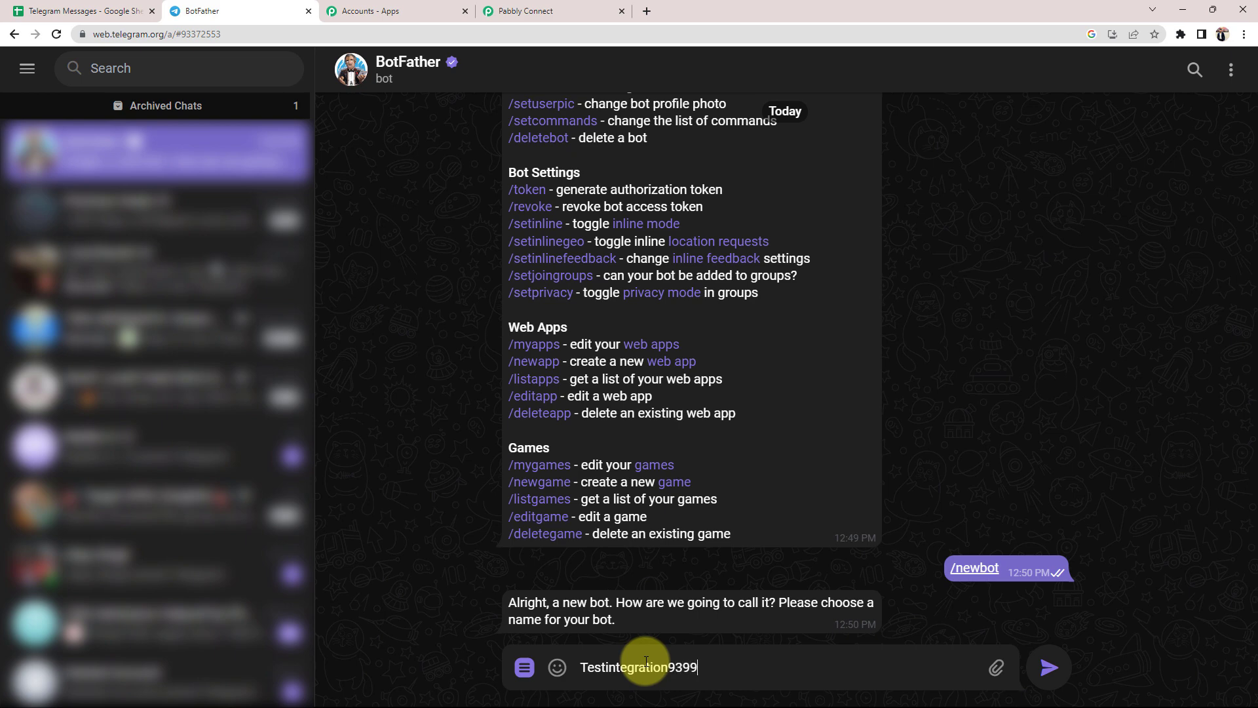
pyautogui.press('Return')
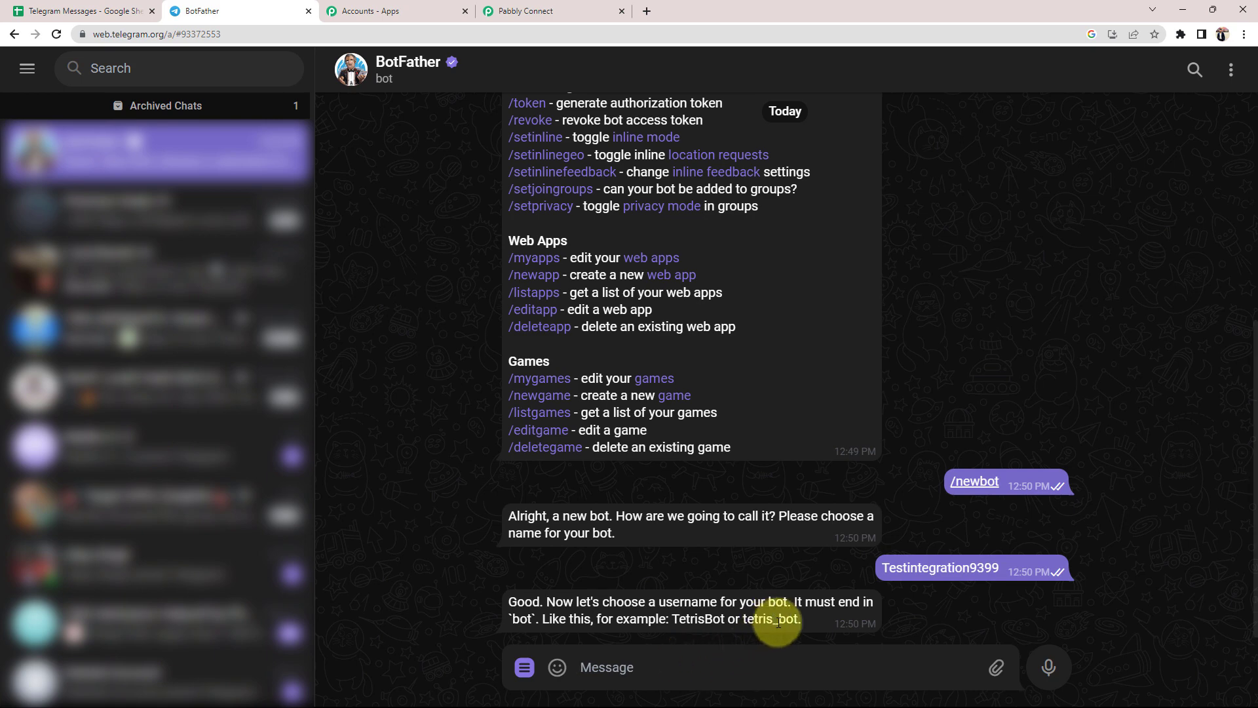
# Step: Give the bot the username Testintegration9399_bot and select its access token
pyautogui.moveTo(773, 620); pyautogui.dragTo(795, 619)
pyautogui.click(699, 676)
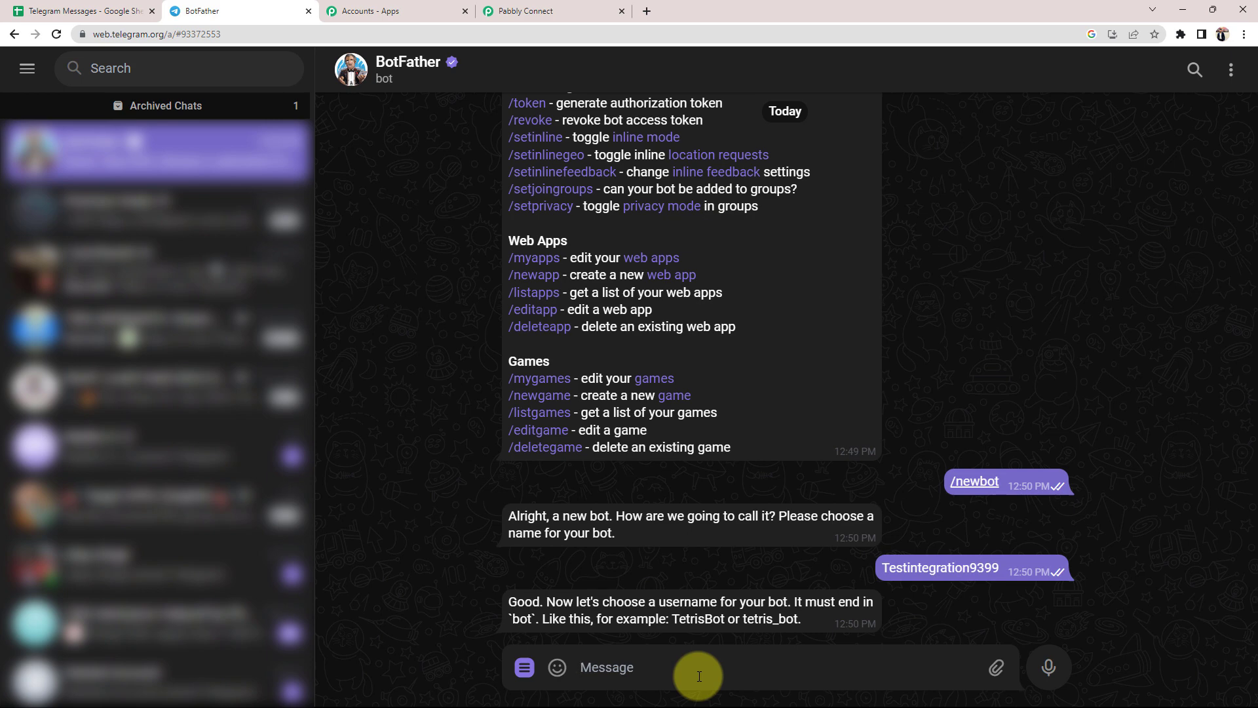
pyautogui.write('Testintegration9399_bot')
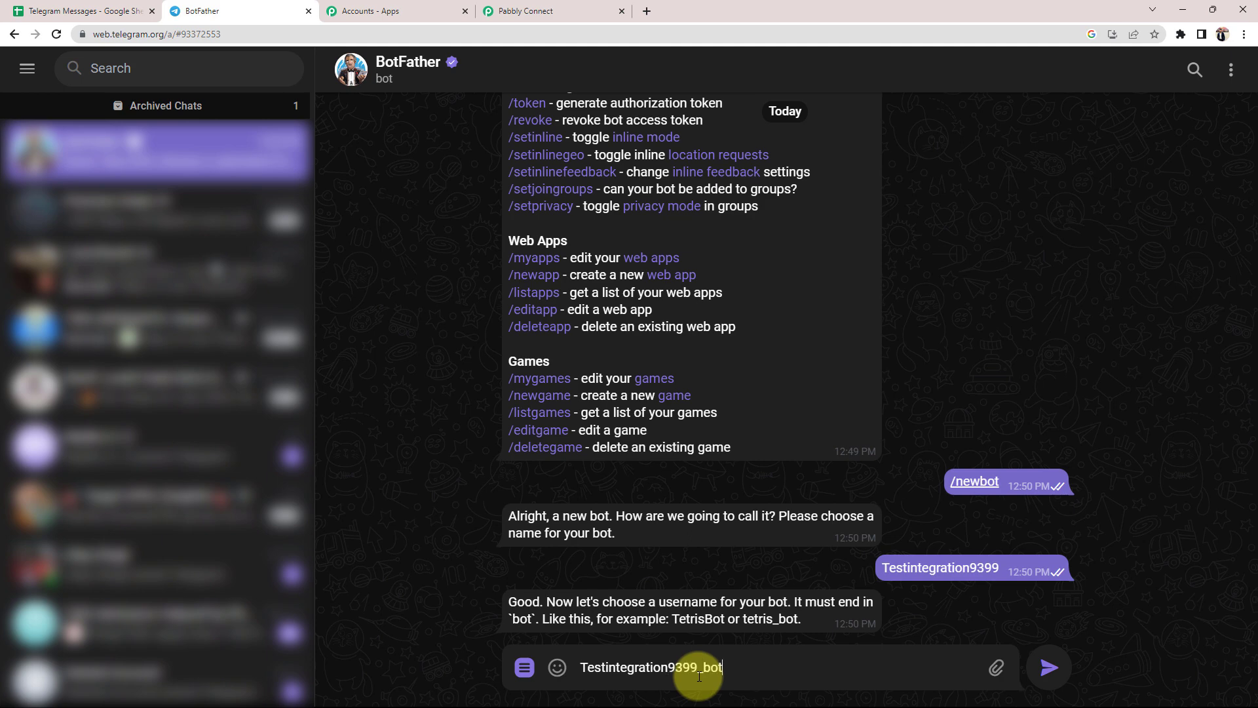
pyautogui.press('Return')
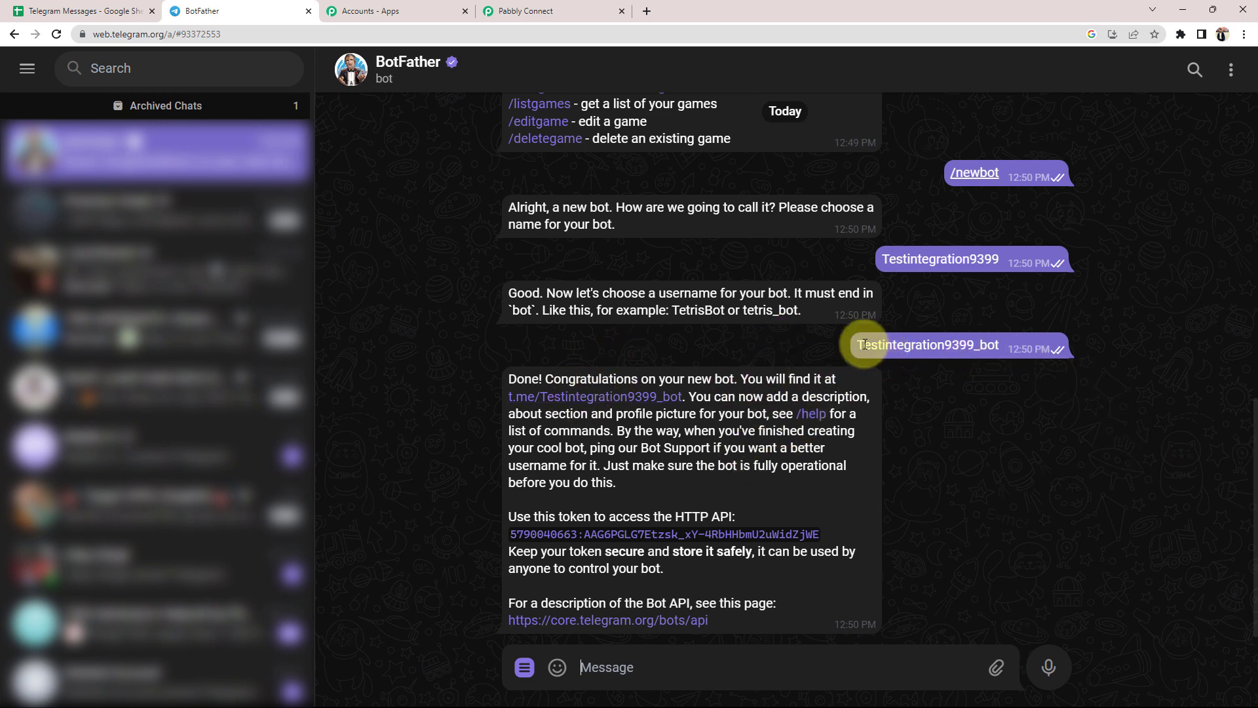
pyautogui.doubleClick(889, 344)
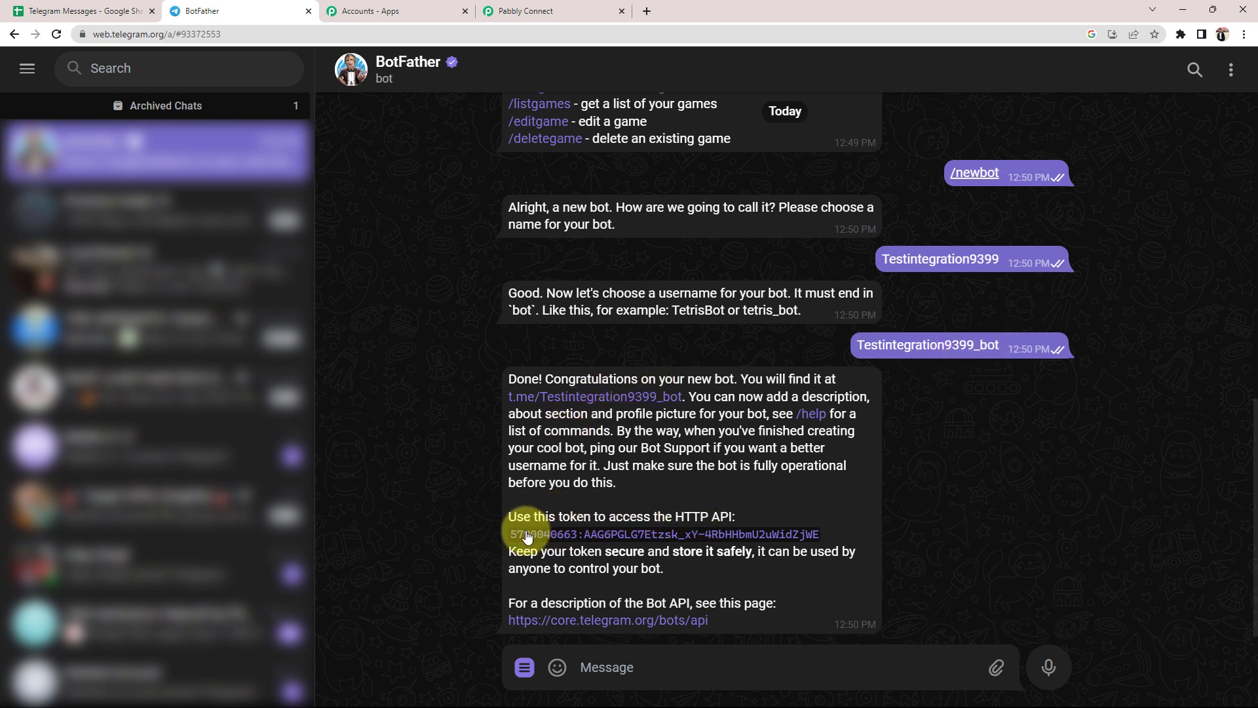
pyautogui.moveTo(510, 542); pyautogui.dragTo(823, 539)
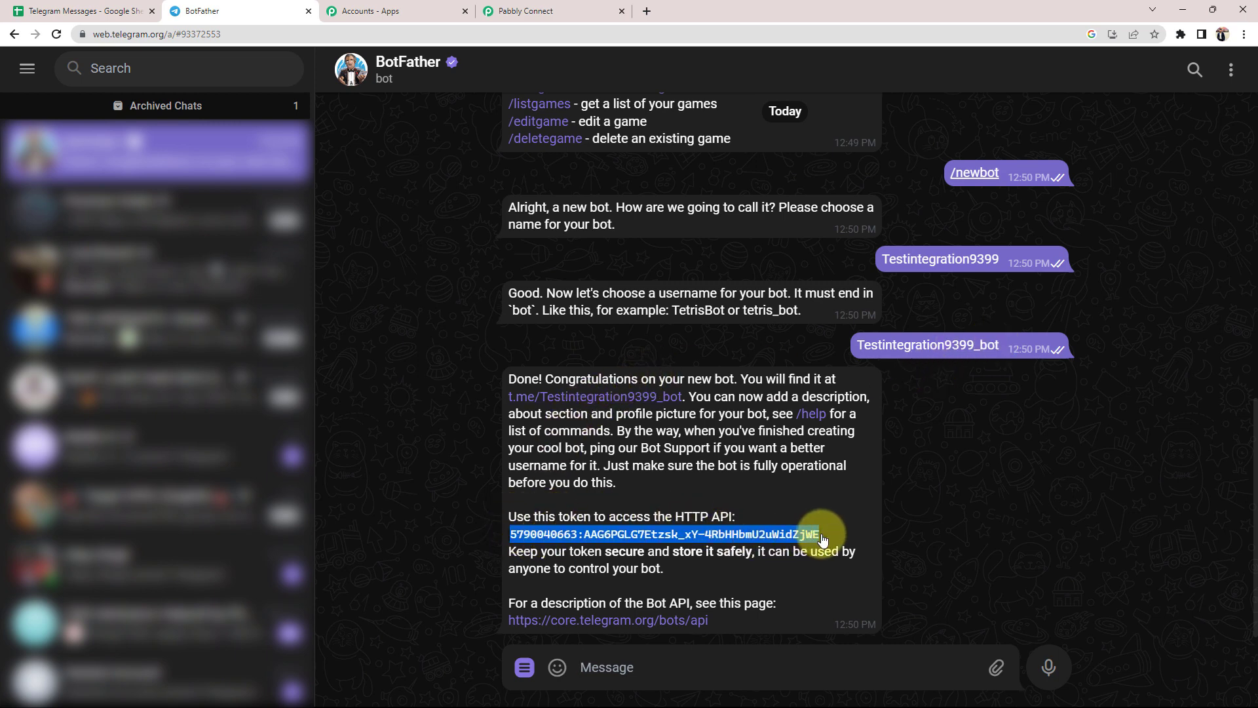
pyautogui.click(592, 6)
# Step: Paste the bot token into the Token field and save the Telegram Bot connection
pyautogui.click(670, 408)
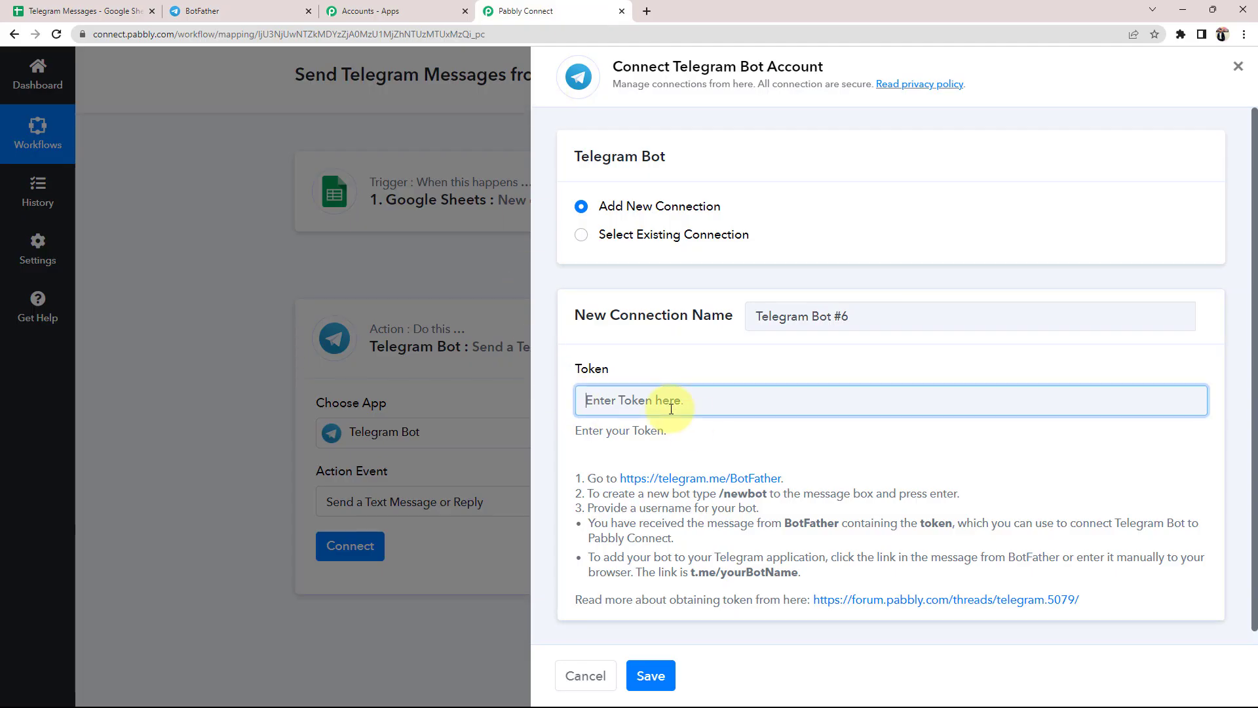
pyautogui.hotkey('ctrl', 'v')
pyautogui.click(641, 674)
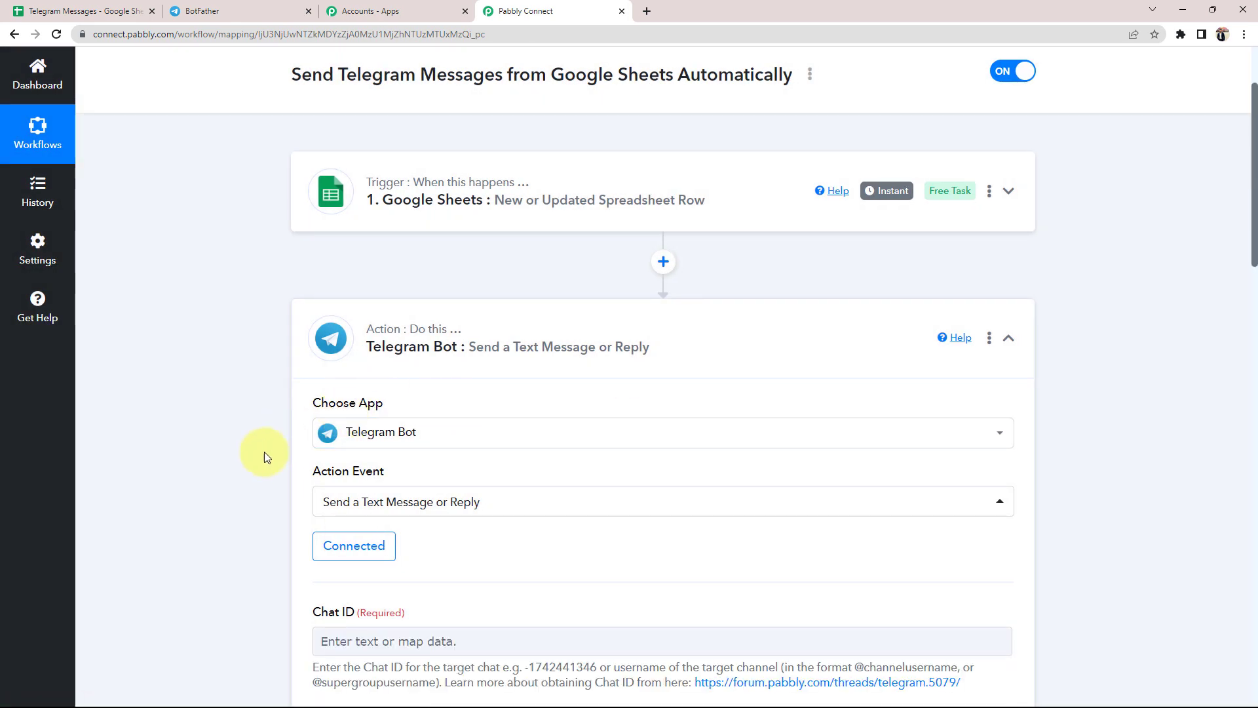
pyautogui.scroll(-2, 262, 453)
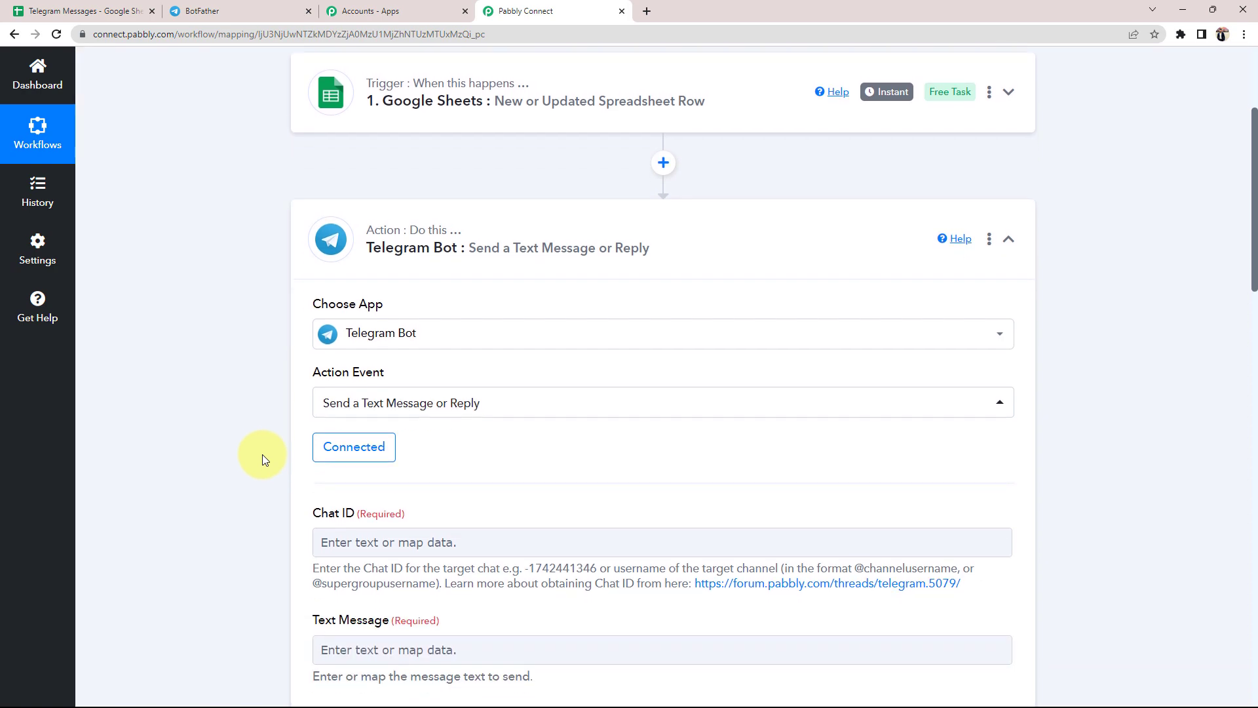
pyautogui.scroll(-2, 262, 453)
pyautogui.scroll(-1, 374, 401)
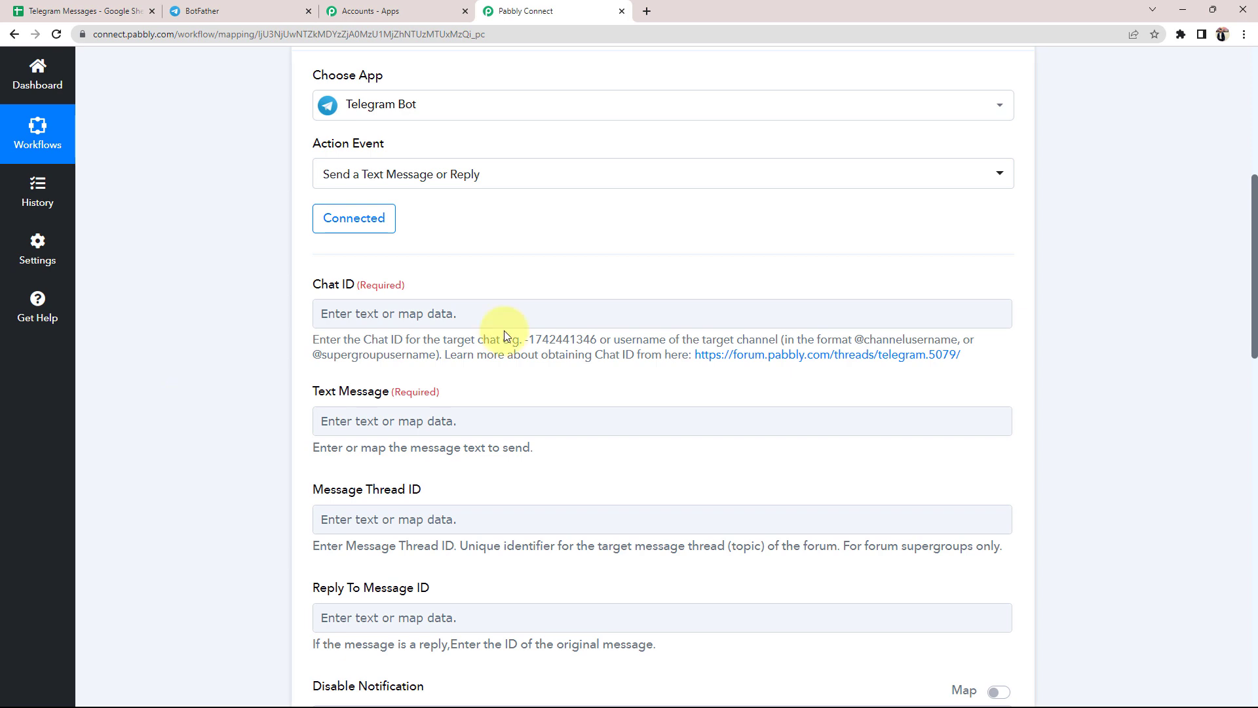
# Step: Follow BotFather's t.me/Testintegration9399_bot link and send /start to the new bot
pyautogui.click(236, 11)
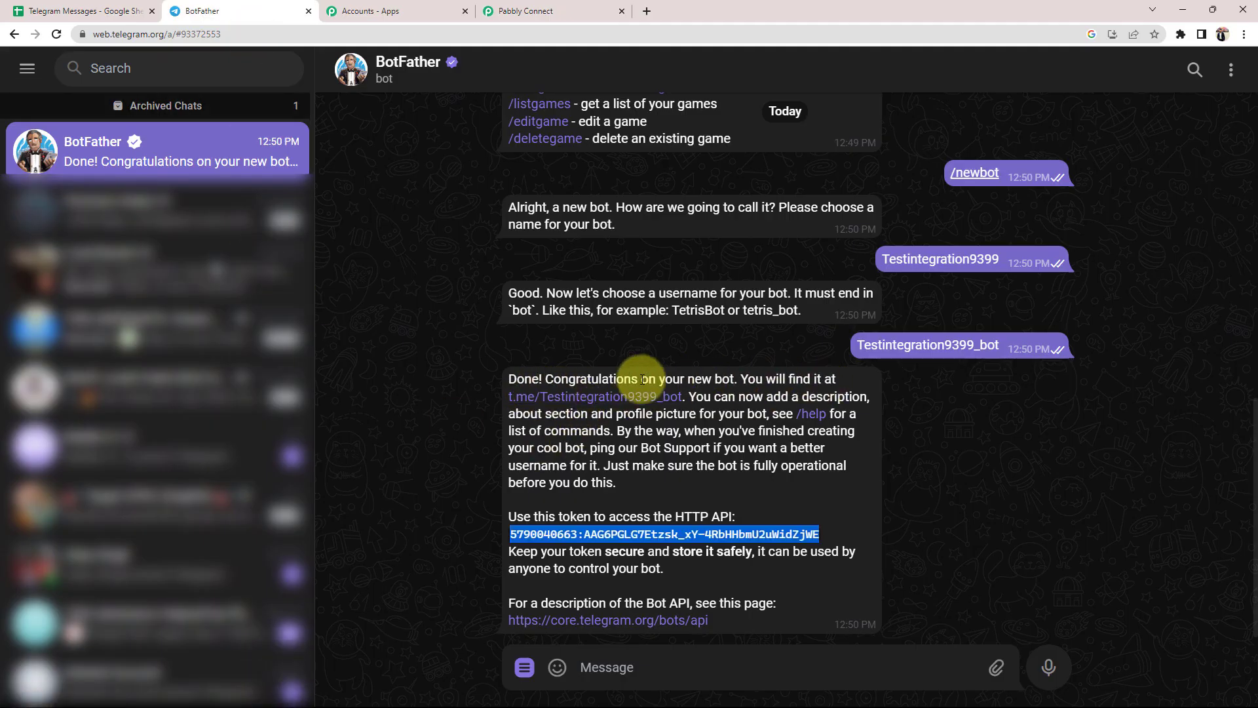
pyautogui.click(493, 459)
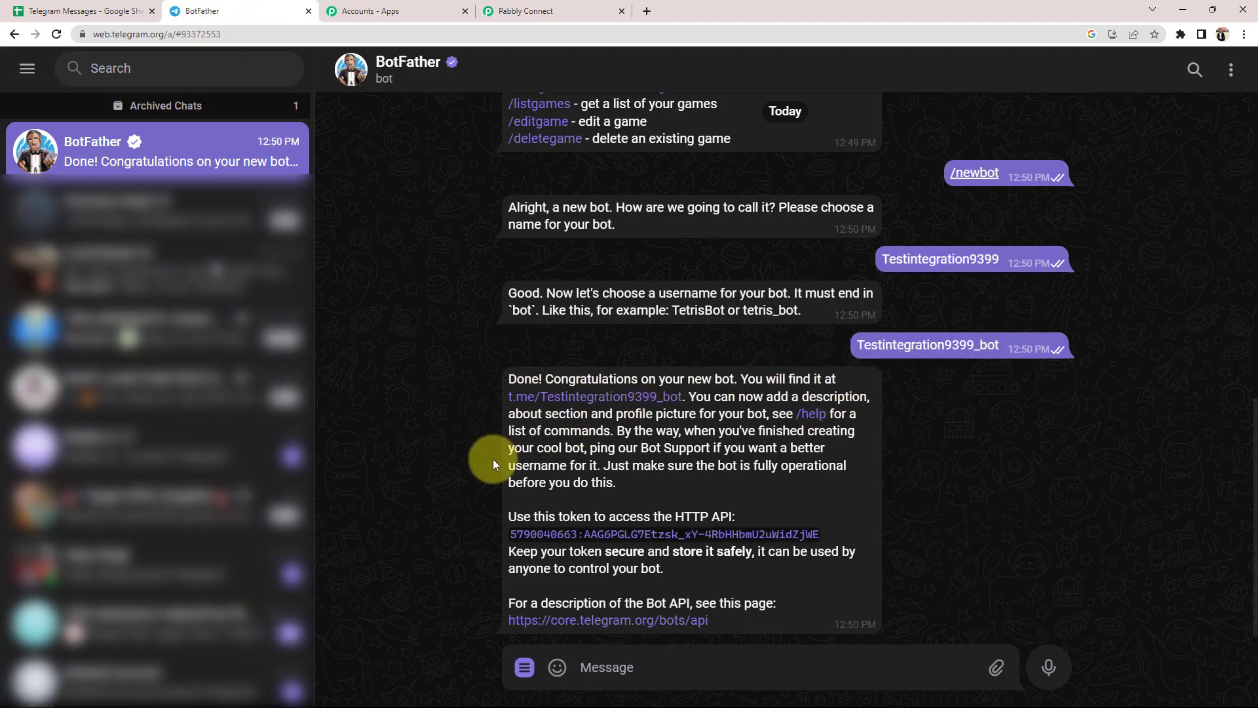
pyautogui.click(603, 398)
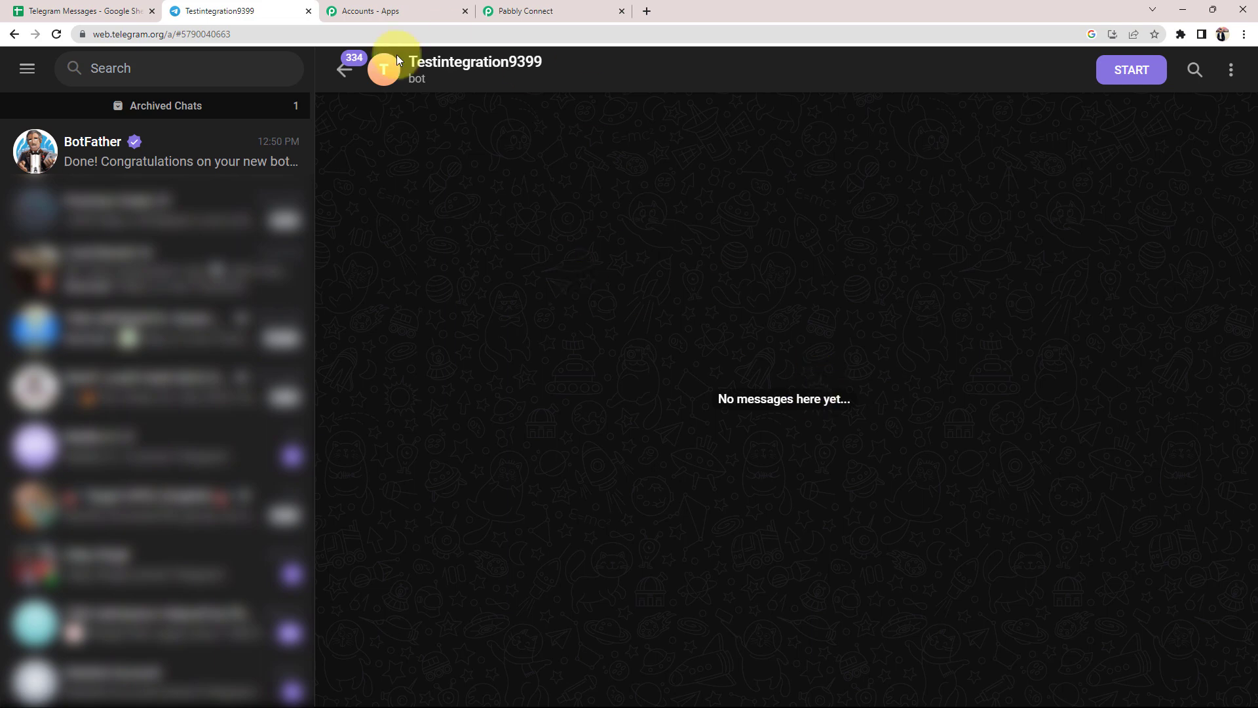
pyautogui.click(1132, 70)
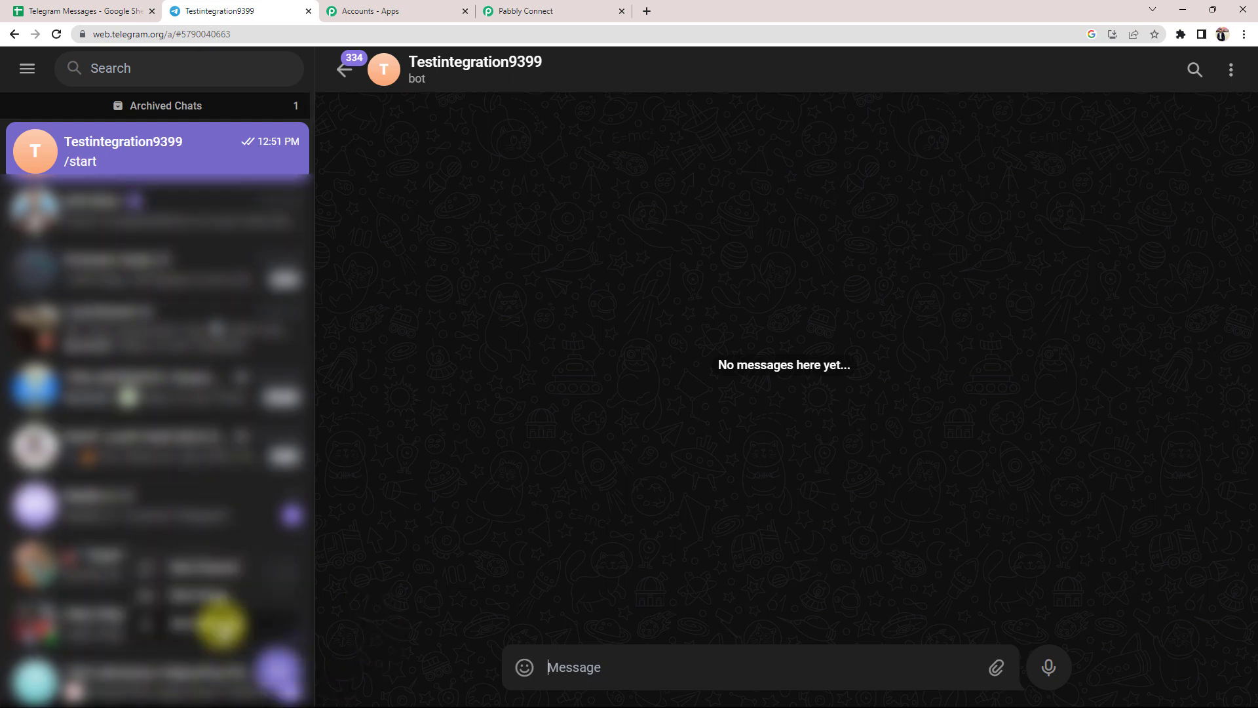
pyautogui.click(195, 596)
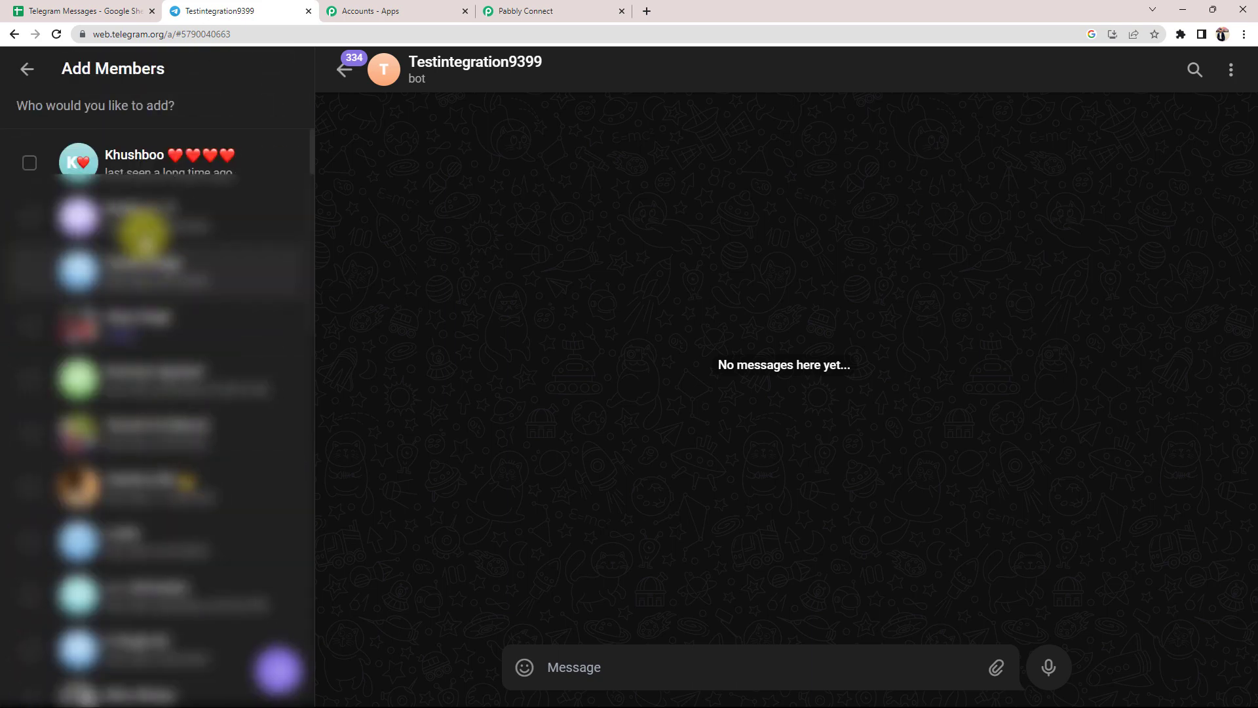
pyautogui.write('t')
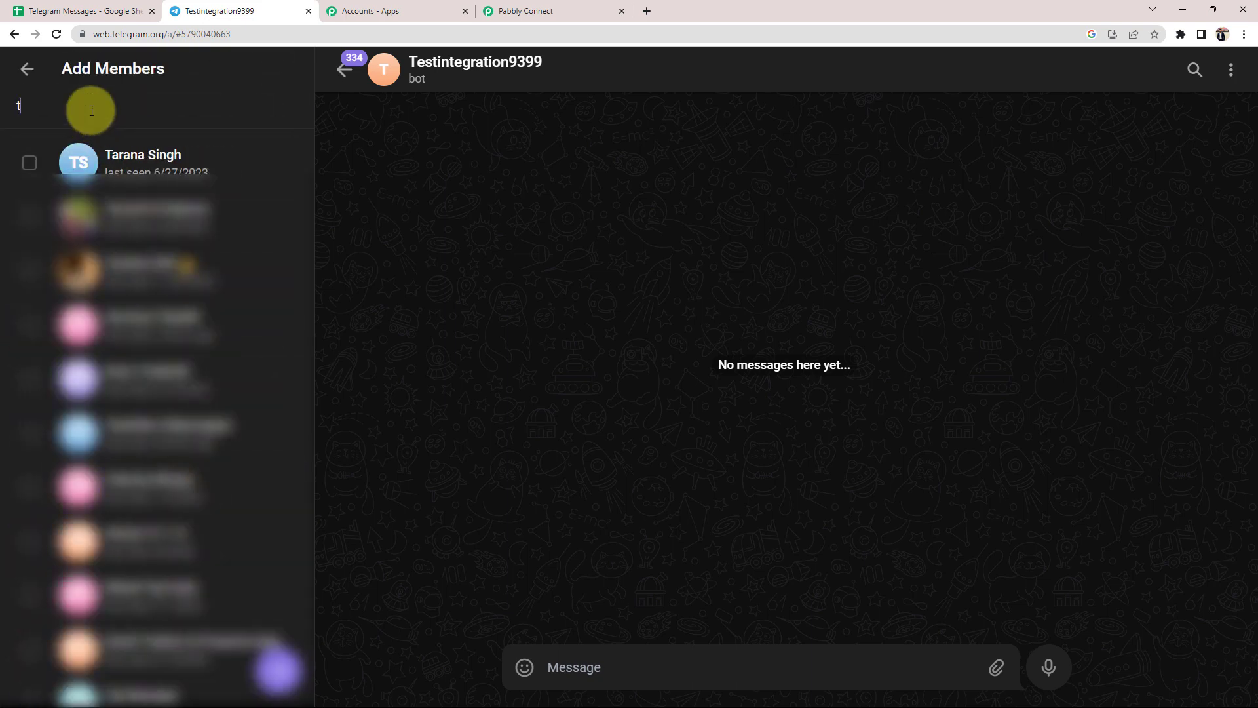
pyautogui.write('est')
pyautogui.click(136, 159)
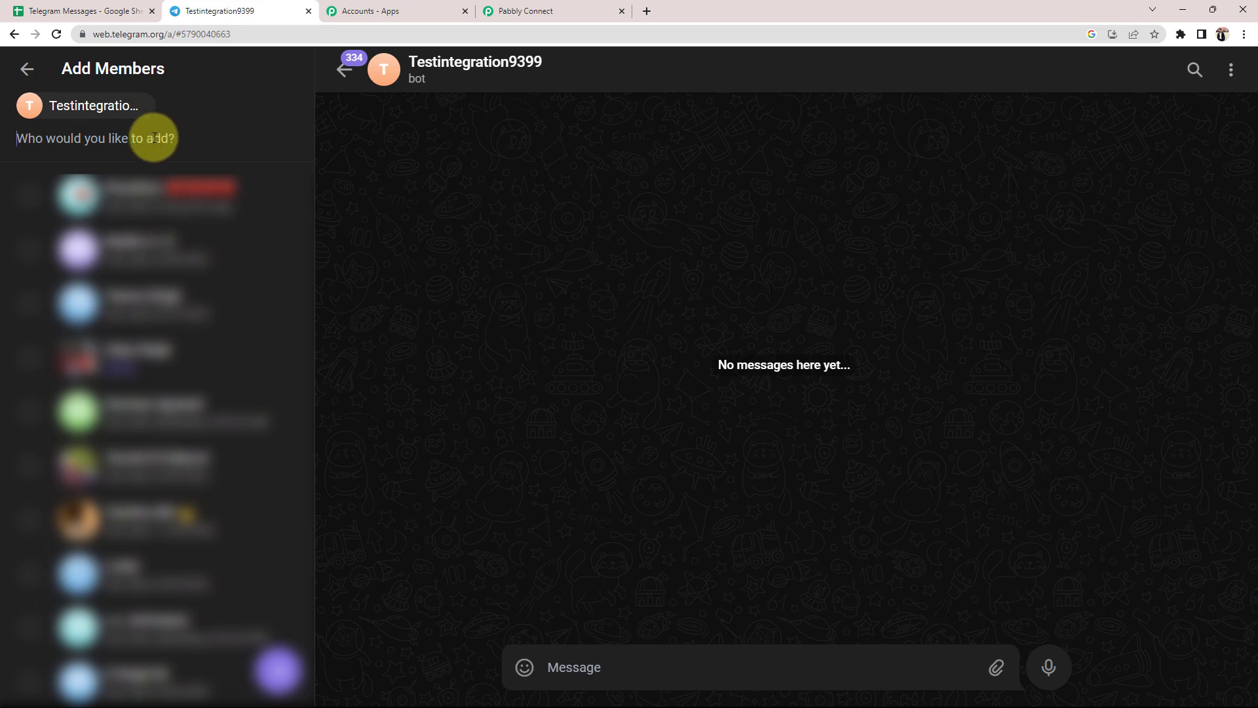
pyautogui.write('test')
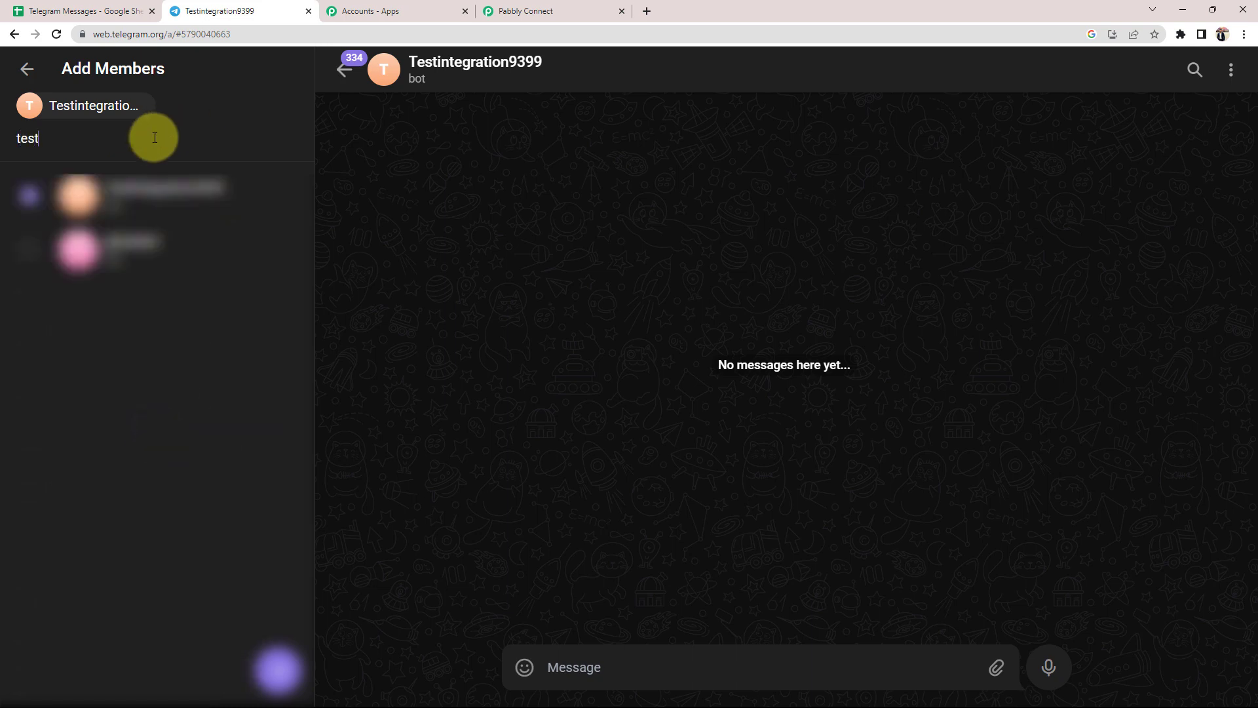
pyautogui.click(130, 265)
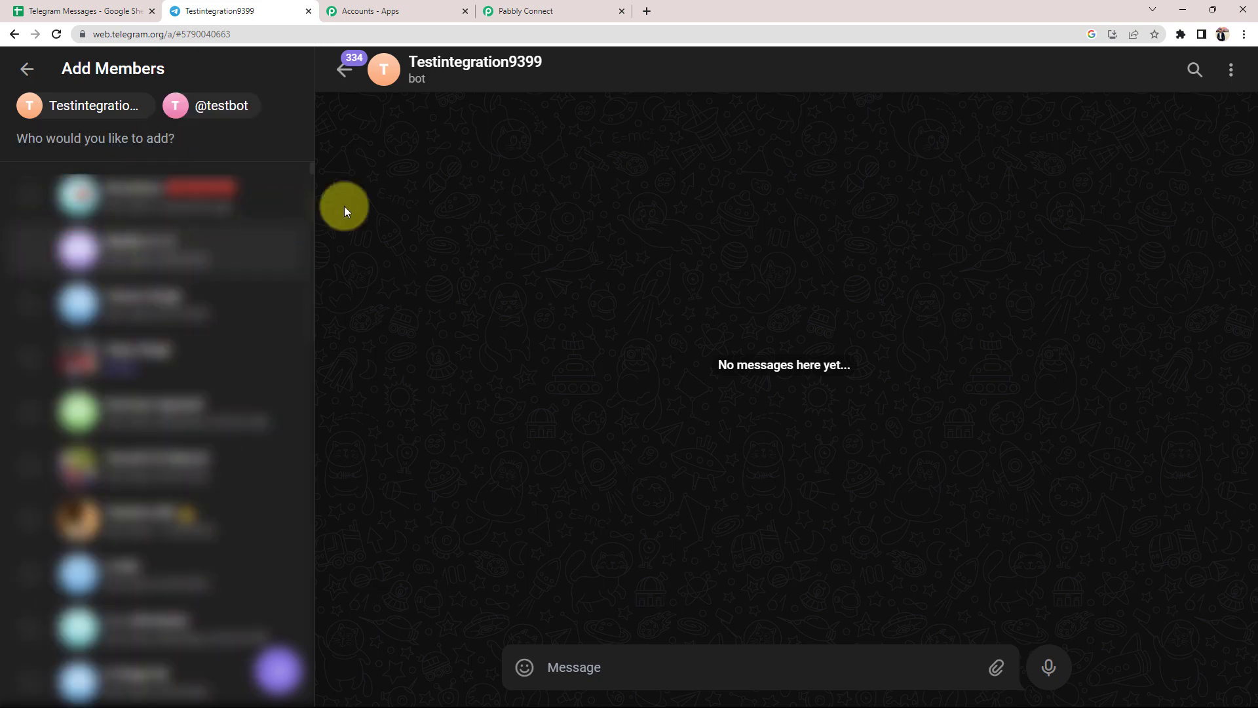
pyautogui.click(274, 671)
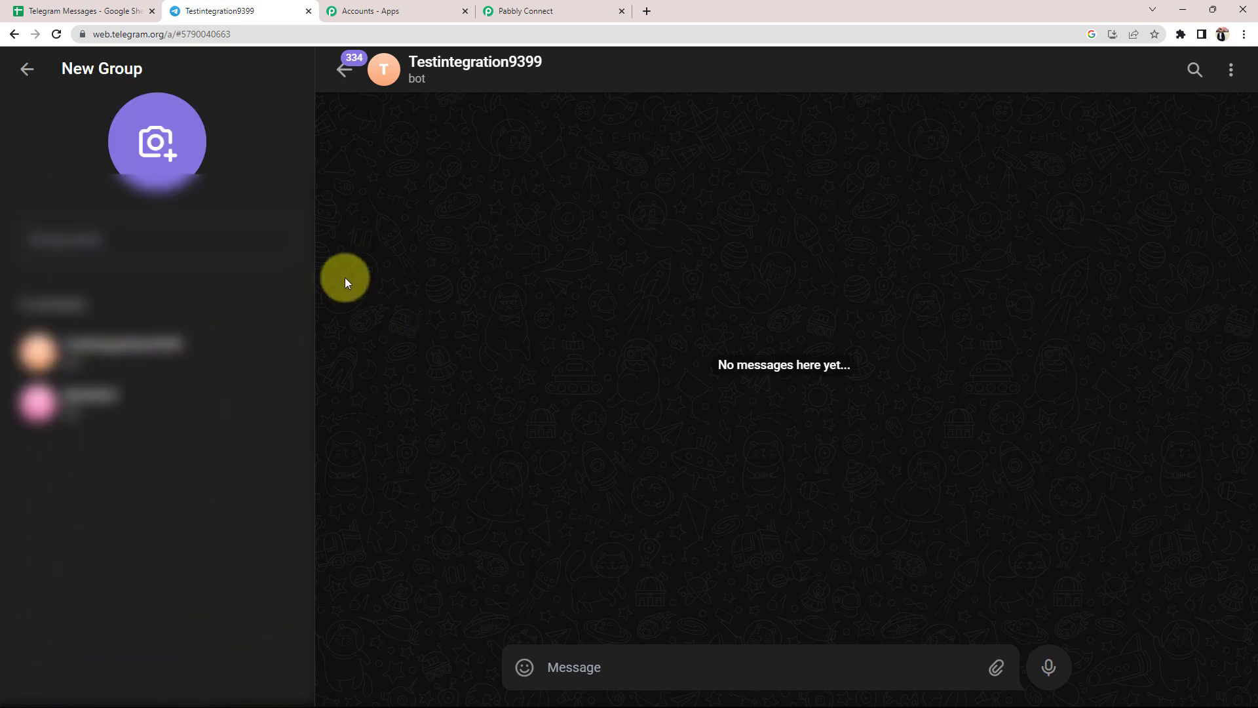
pyautogui.write('Te')
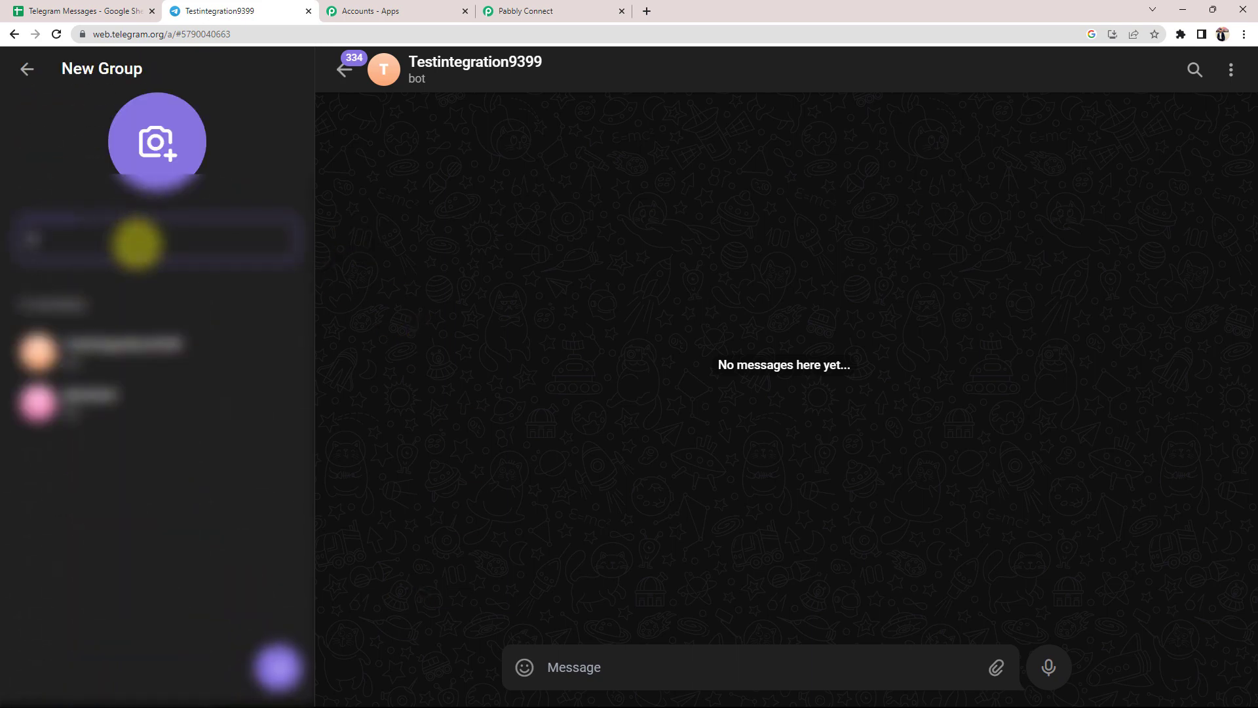
pyautogui.write('st')
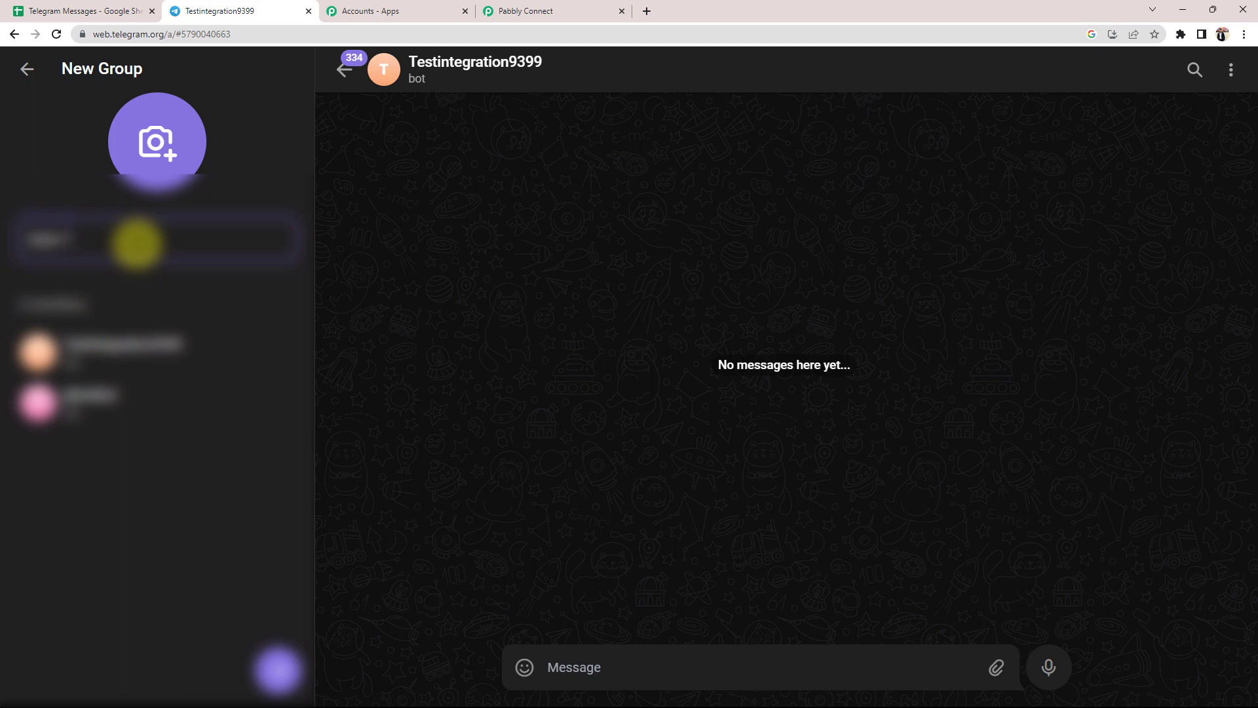
pyautogui.write('Gr')
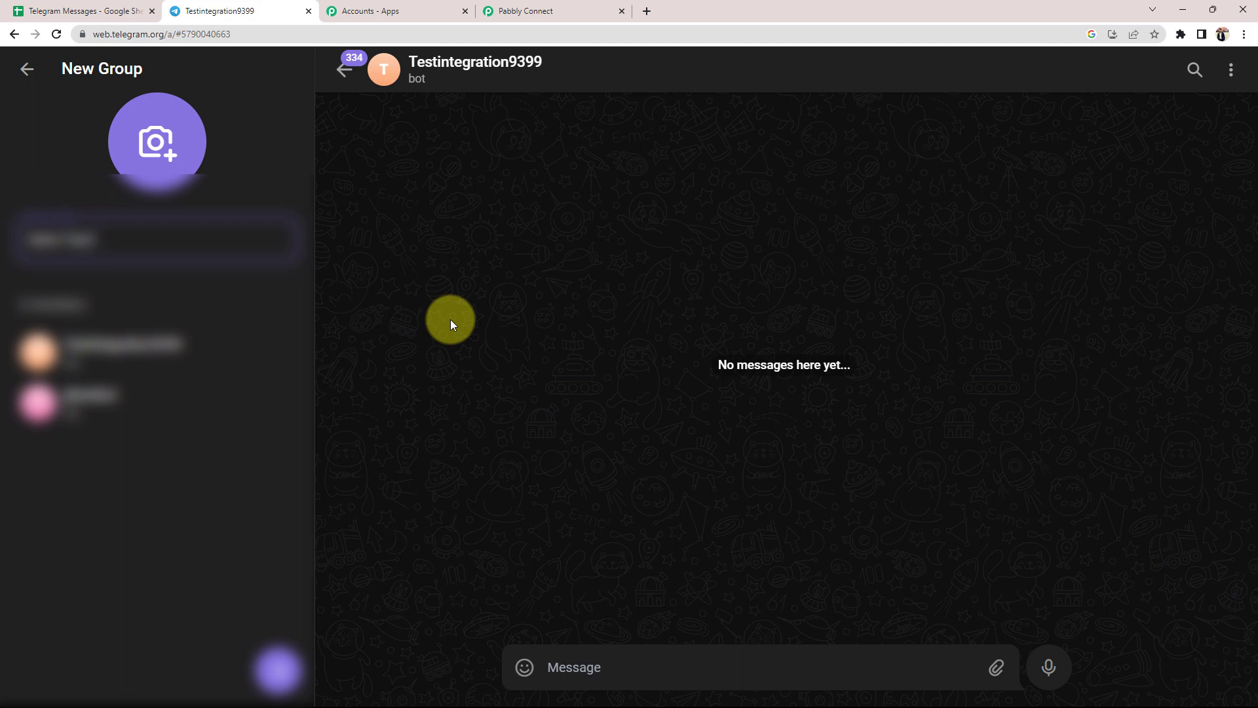
pyautogui.click(272, 664)
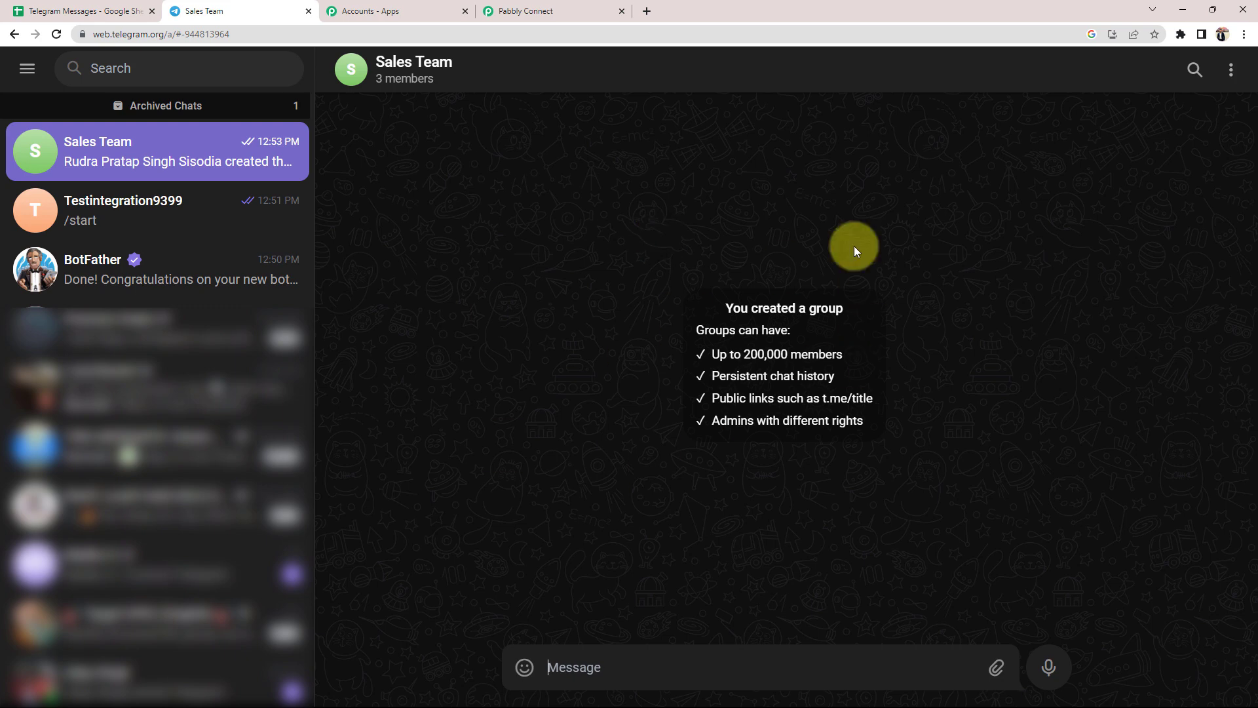
# Step: View the Sales Team group's info and member list, then visit Pabbly's Chat ID field
pyautogui.click(425, 89)
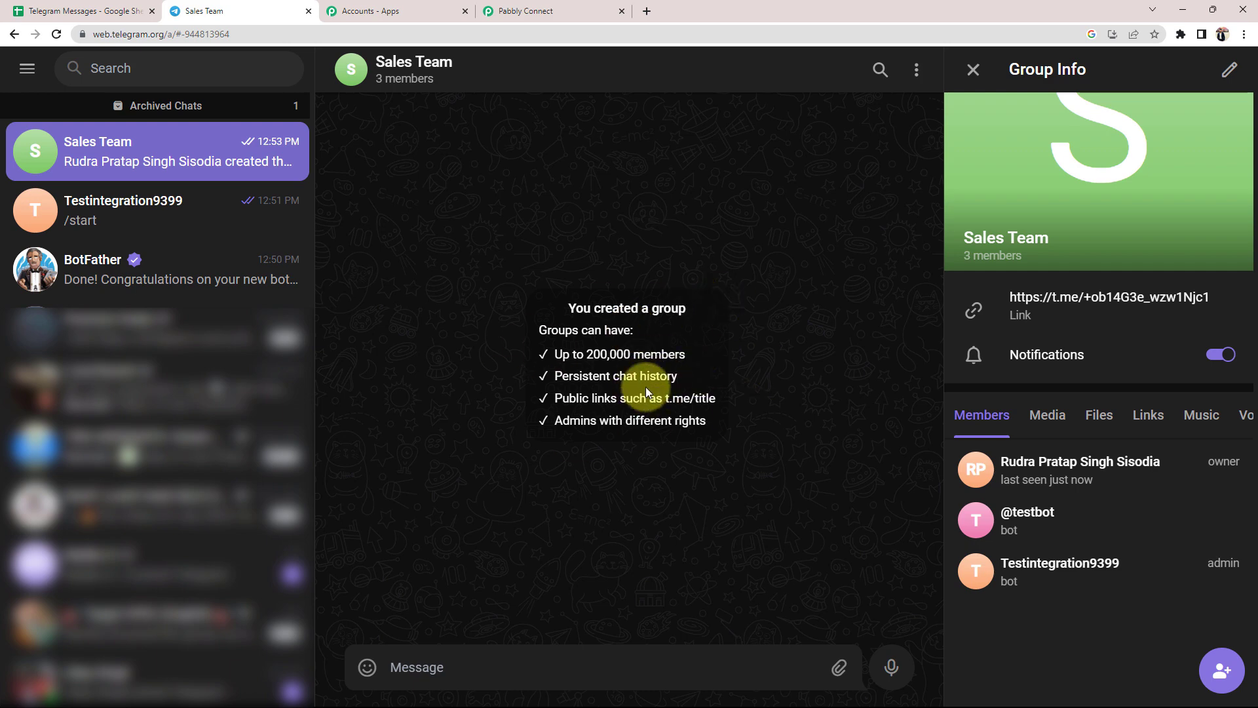
pyautogui.click(541, 8)
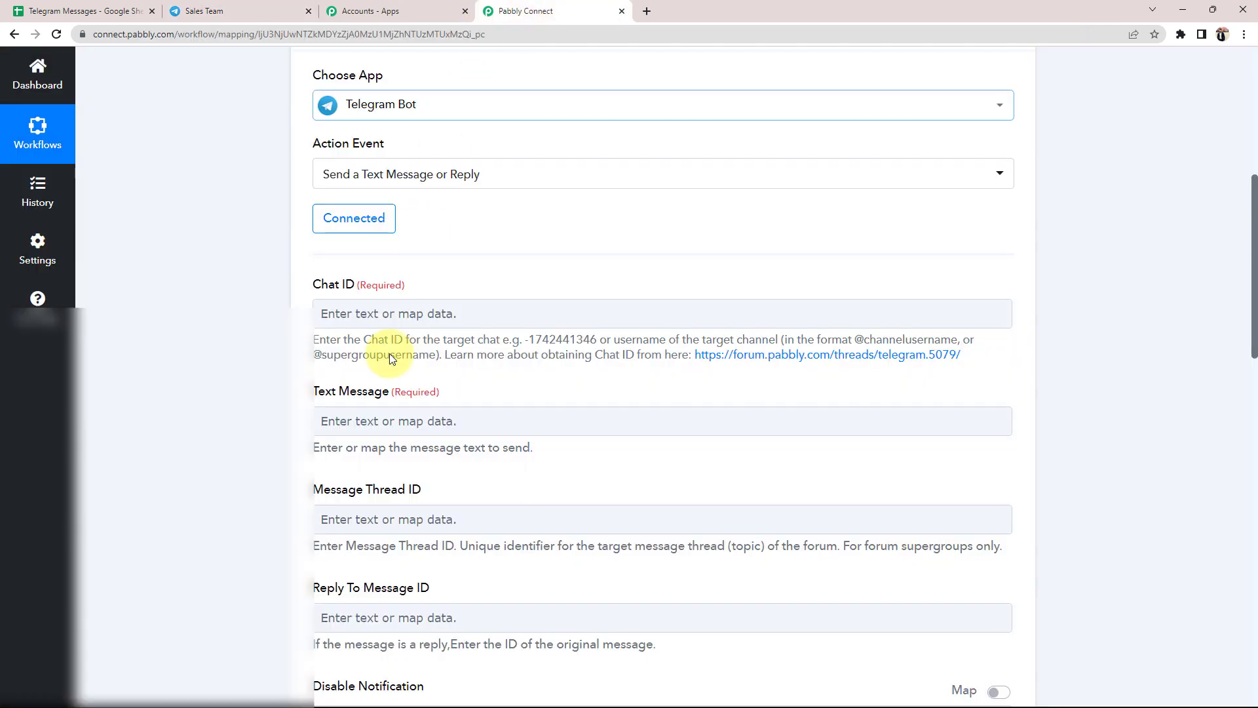
pyautogui.doubleClick(341, 285)
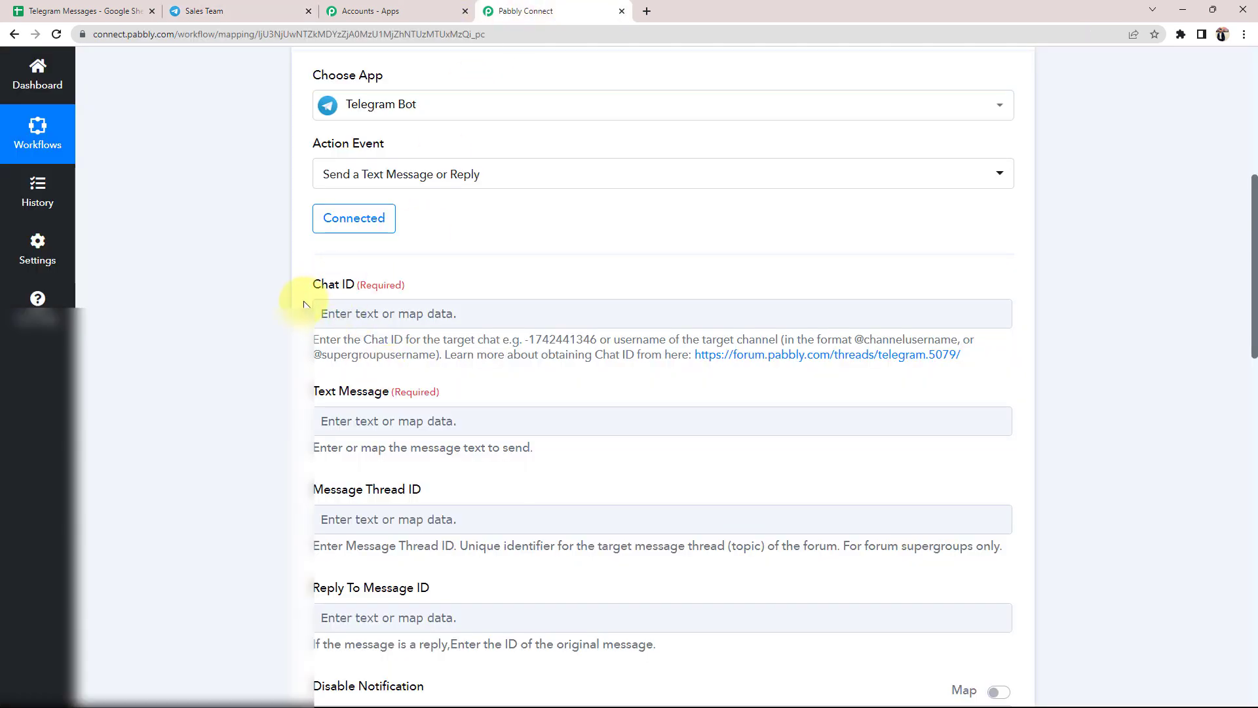
pyautogui.click(336, 313)
# Step: Select the group chat ID -944813964 from the Sales Team page address
pyautogui.click(212, 12)
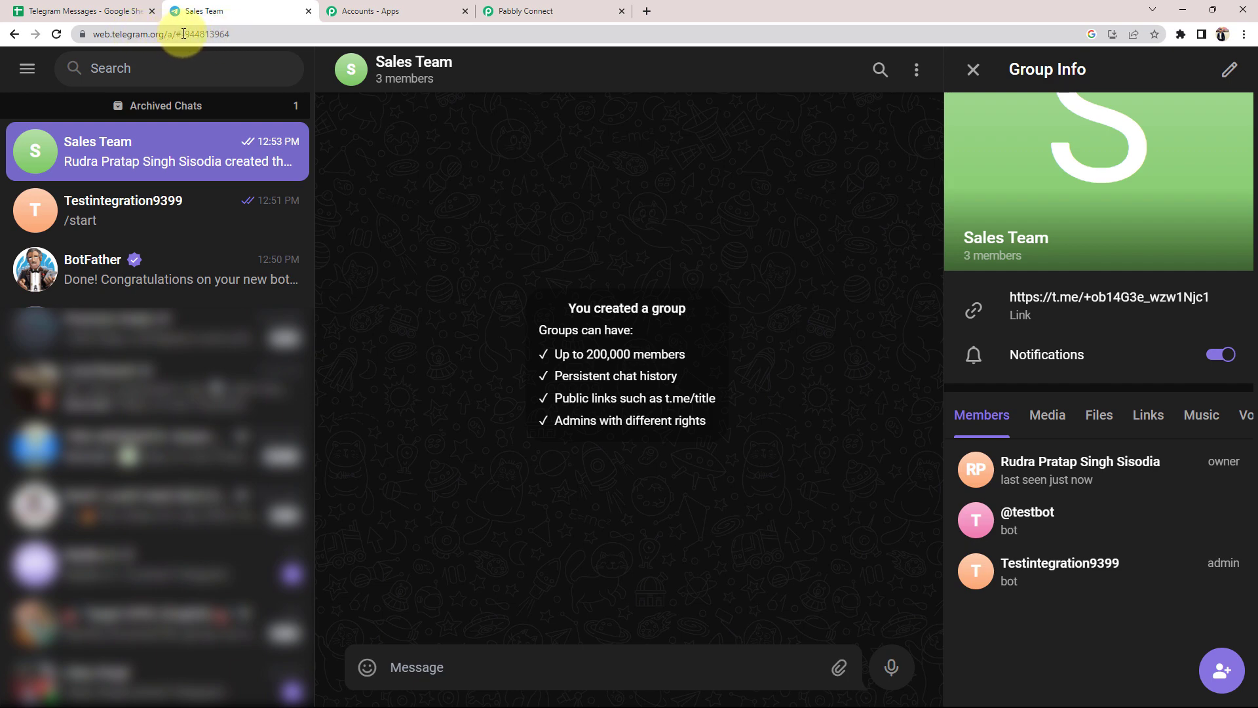
pyautogui.click(183, 34)
pyautogui.click(190, 34)
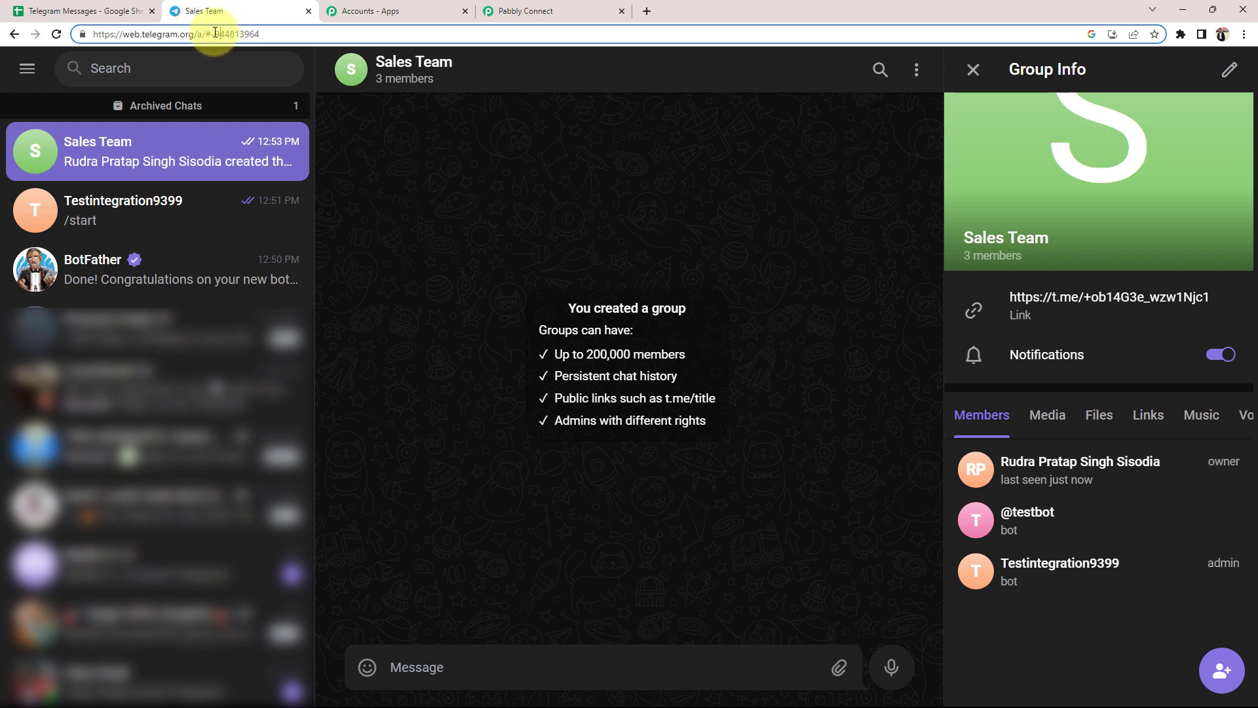
pyautogui.moveTo(211, 33); pyautogui.dragTo(260, 34)
pyautogui.hotkey('ctrl', 'c')
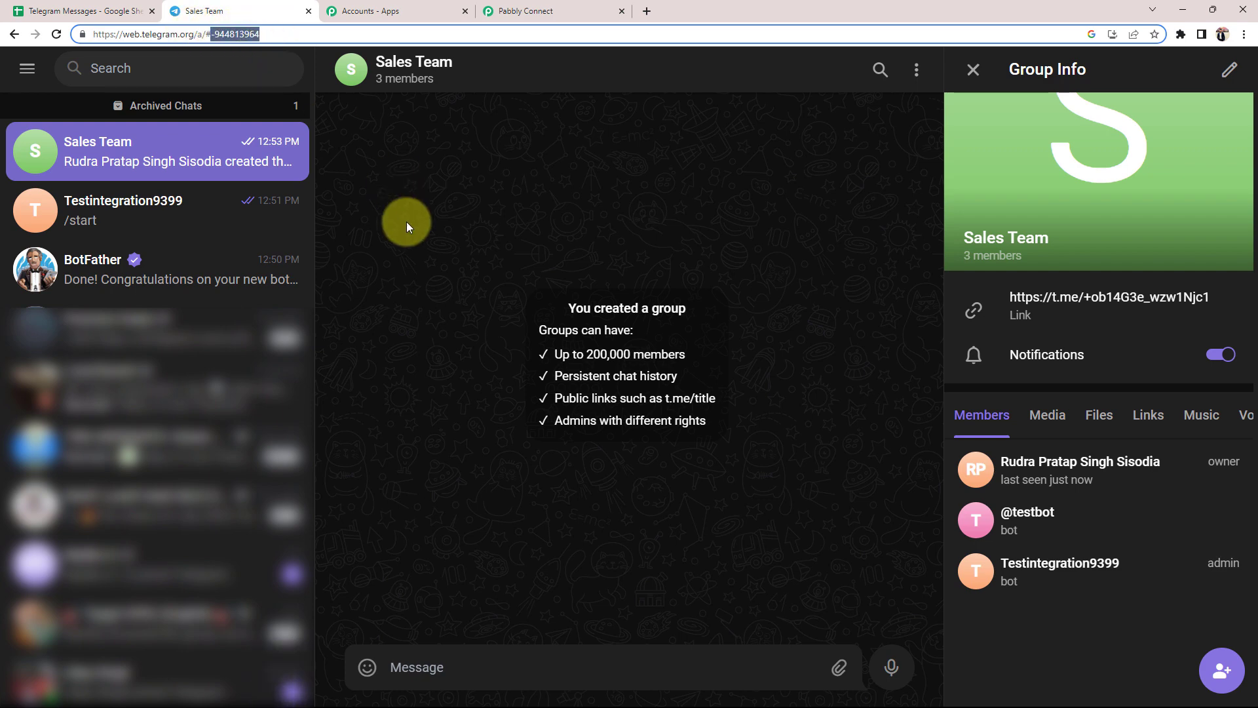
pyautogui.click(514, 10)
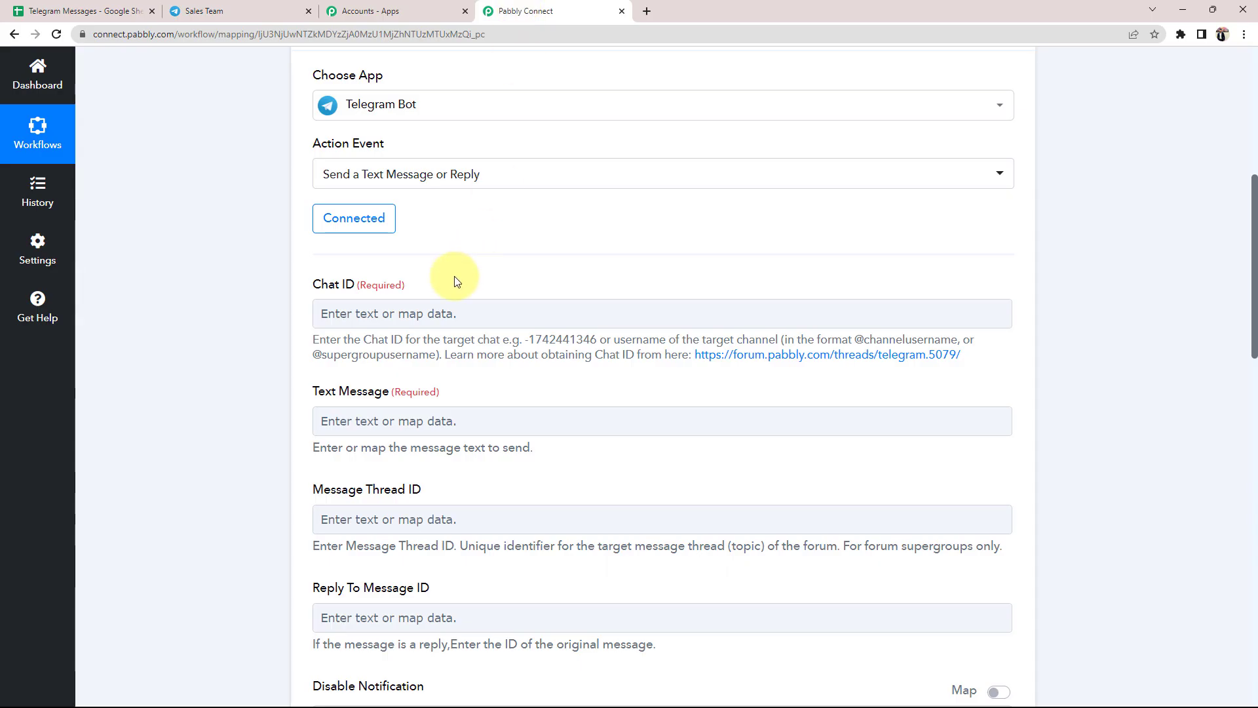
pyautogui.click(368, 313)
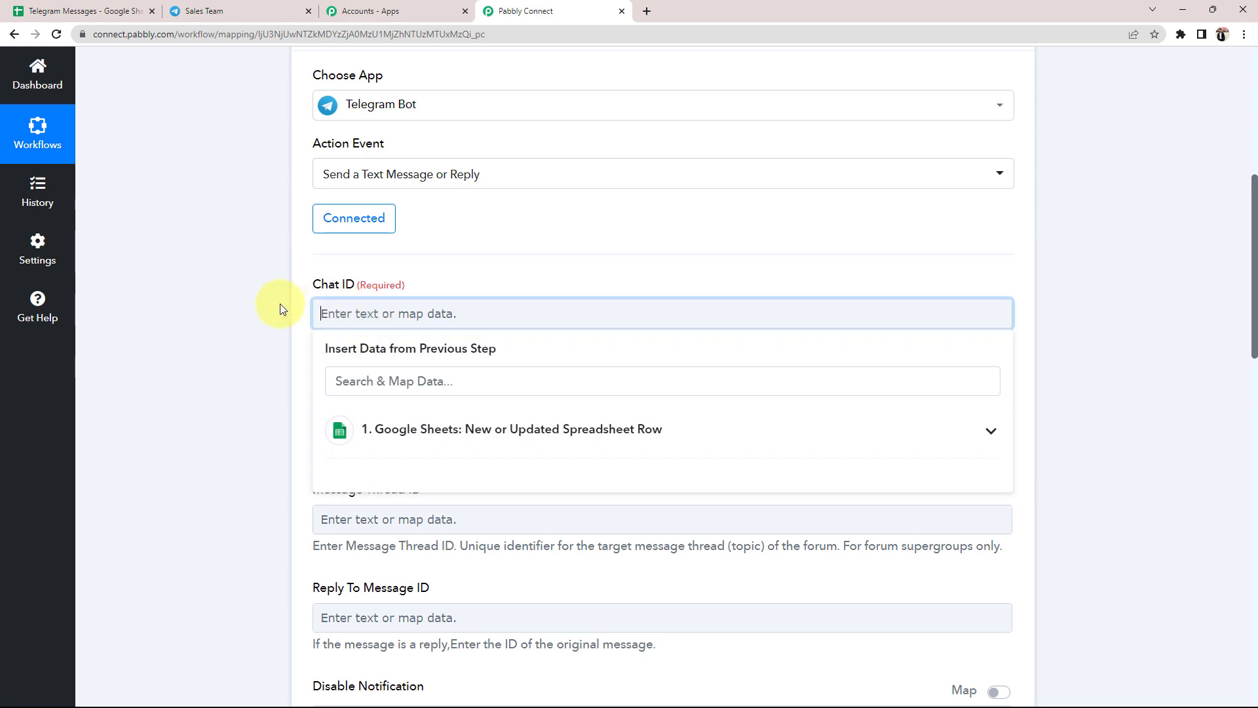
pyautogui.hotkey('ctrl', 'v')
pyautogui.click(190, 323)
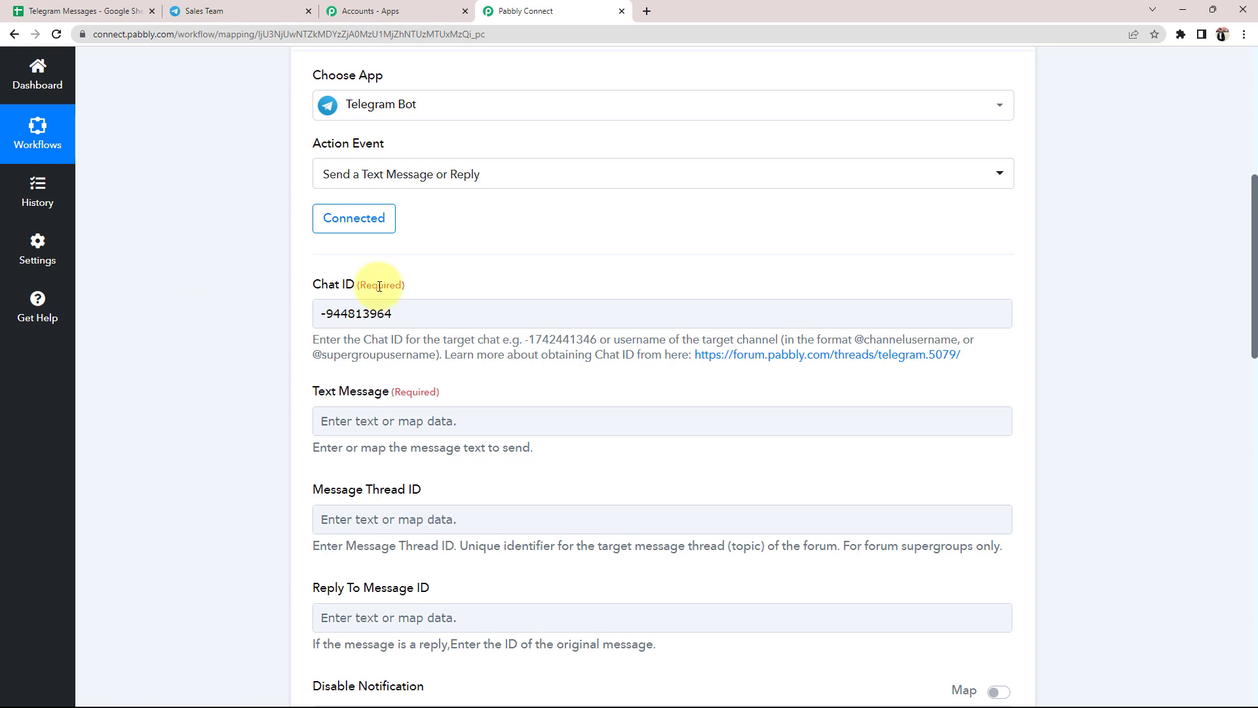
pyautogui.moveTo(409, 313); pyautogui.dragTo(290, 319)
pyautogui.click(459, 471)
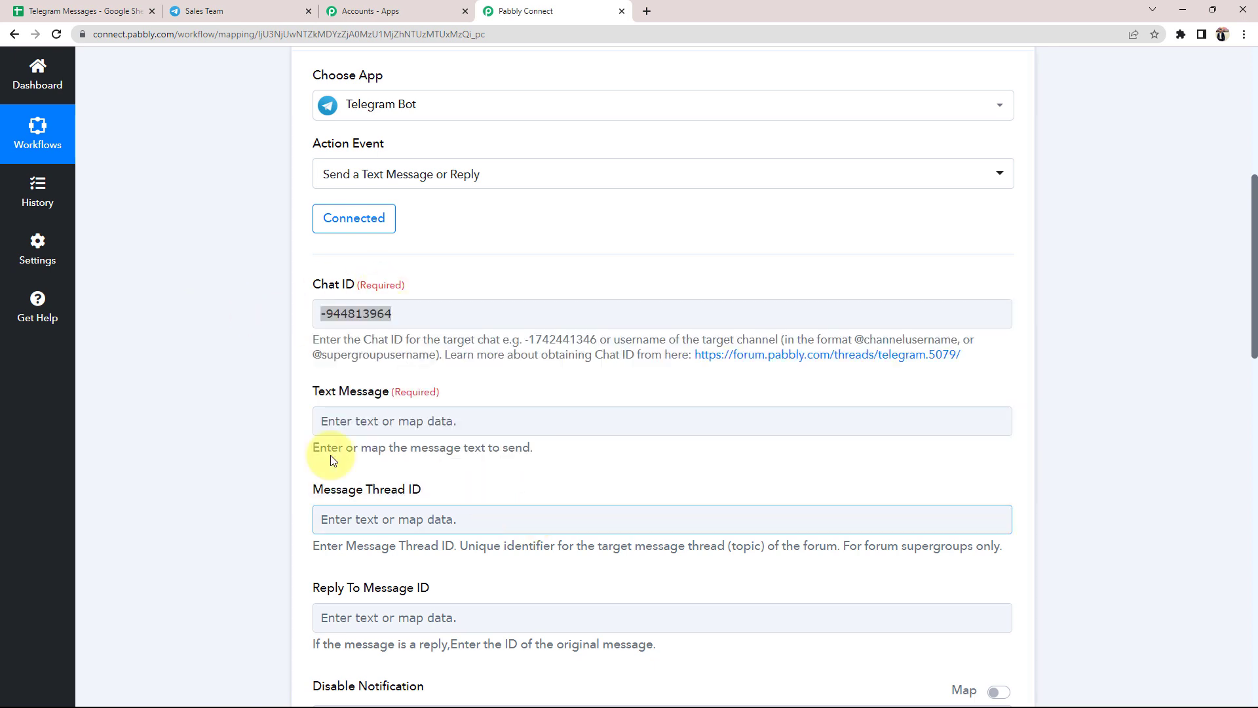
pyautogui.click(457, 315)
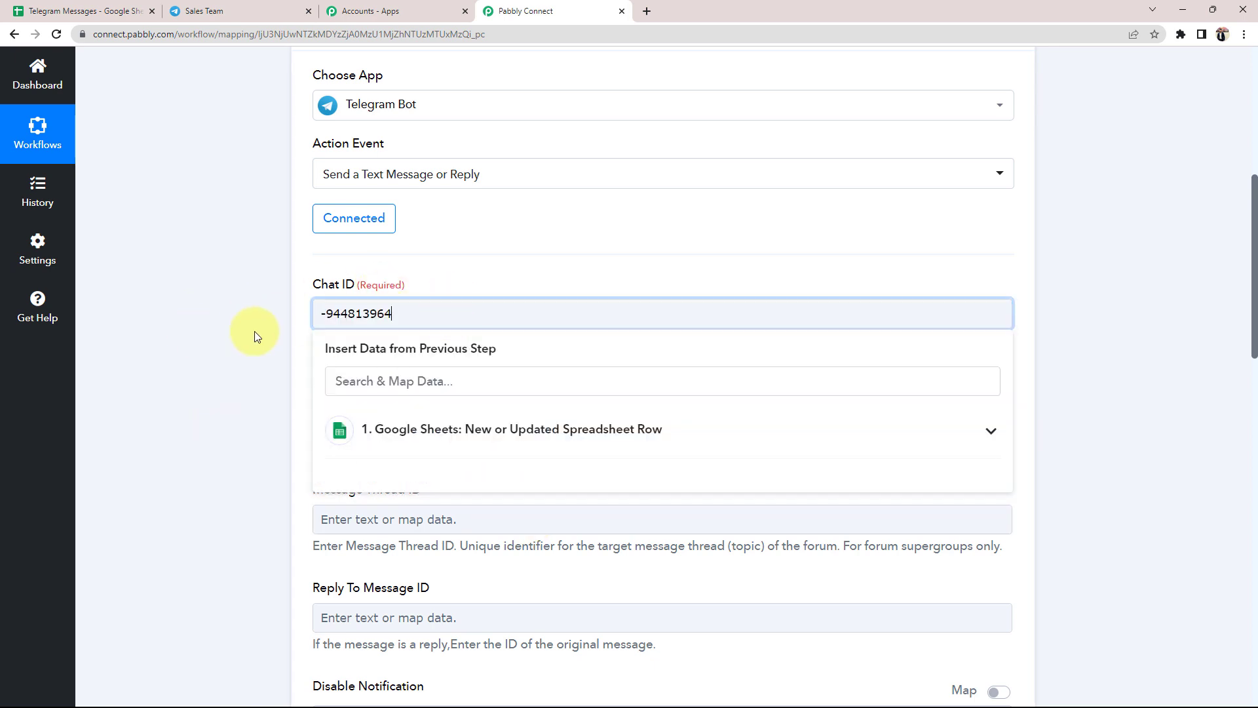
pyautogui.click(332, 315)
pyautogui.click(332, 419)
pyautogui.scroll(-1, 329, 414)
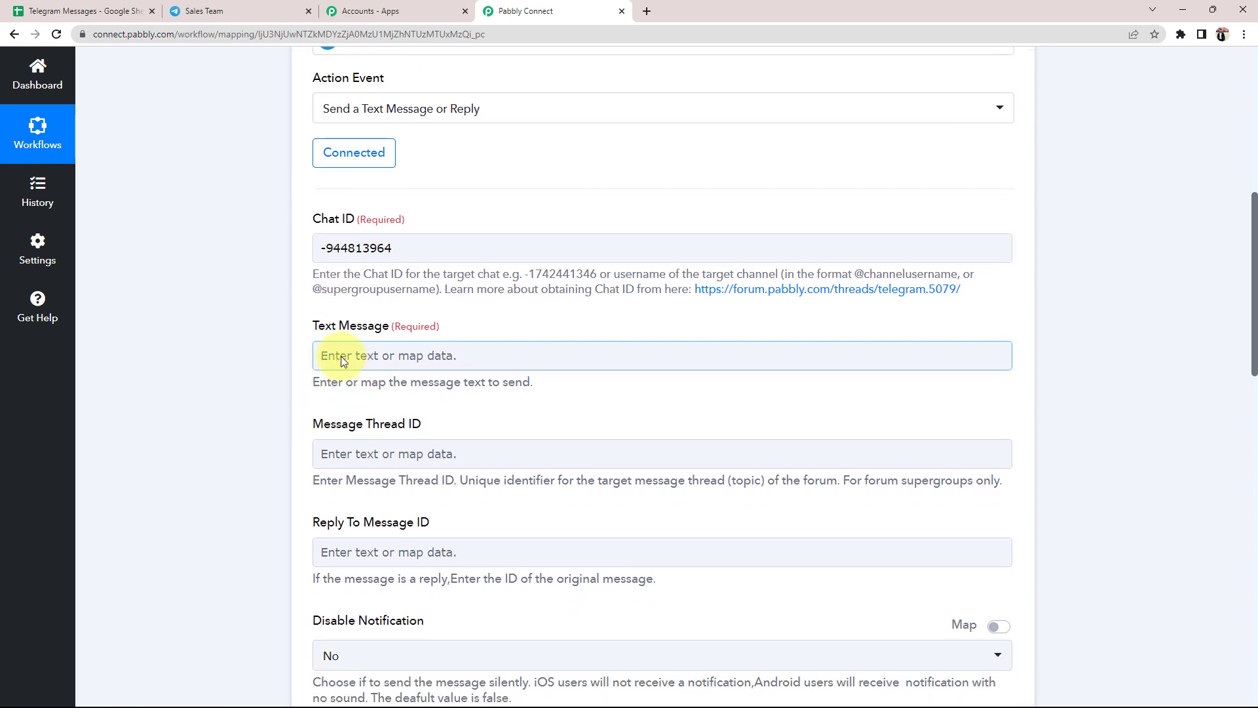
pyautogui.scroll(-1, 393, 334)
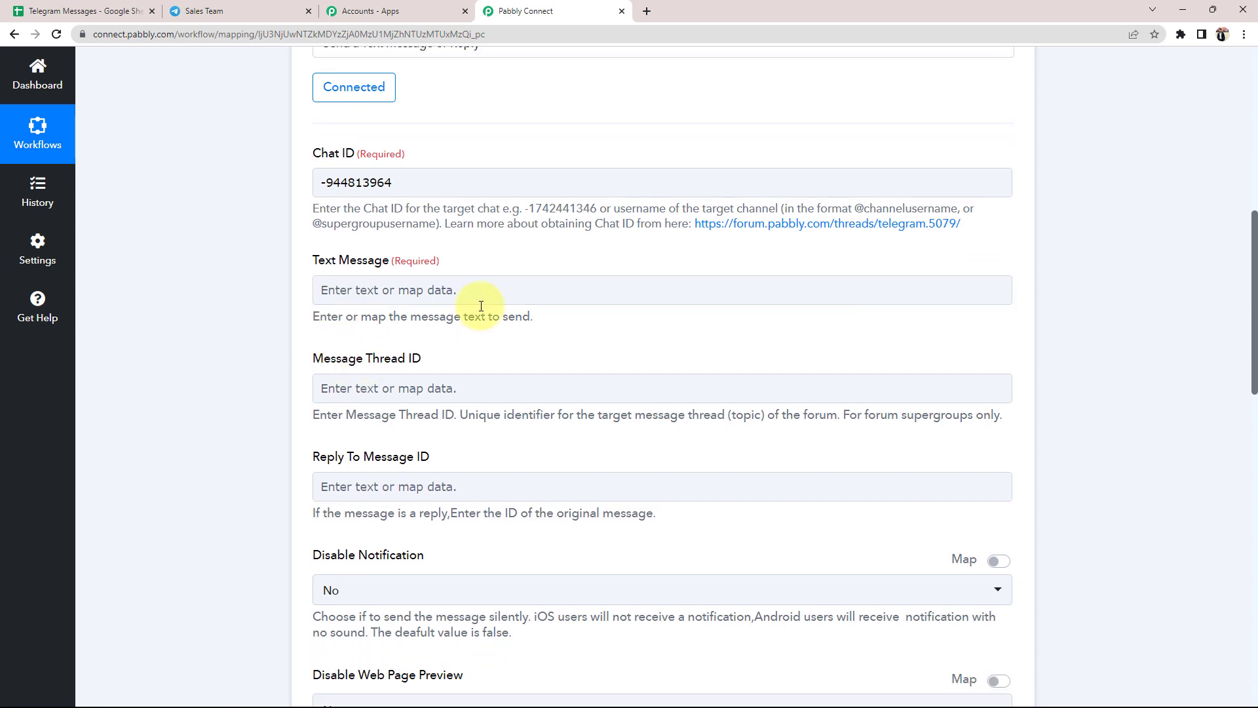
pyautogui.scroll(-1, 308, 268)
# Step: Paste 'Hello .Your New Task is / The due date for same is / Pabbly Team' as the Text Message
pyautogui.click(359, 235)
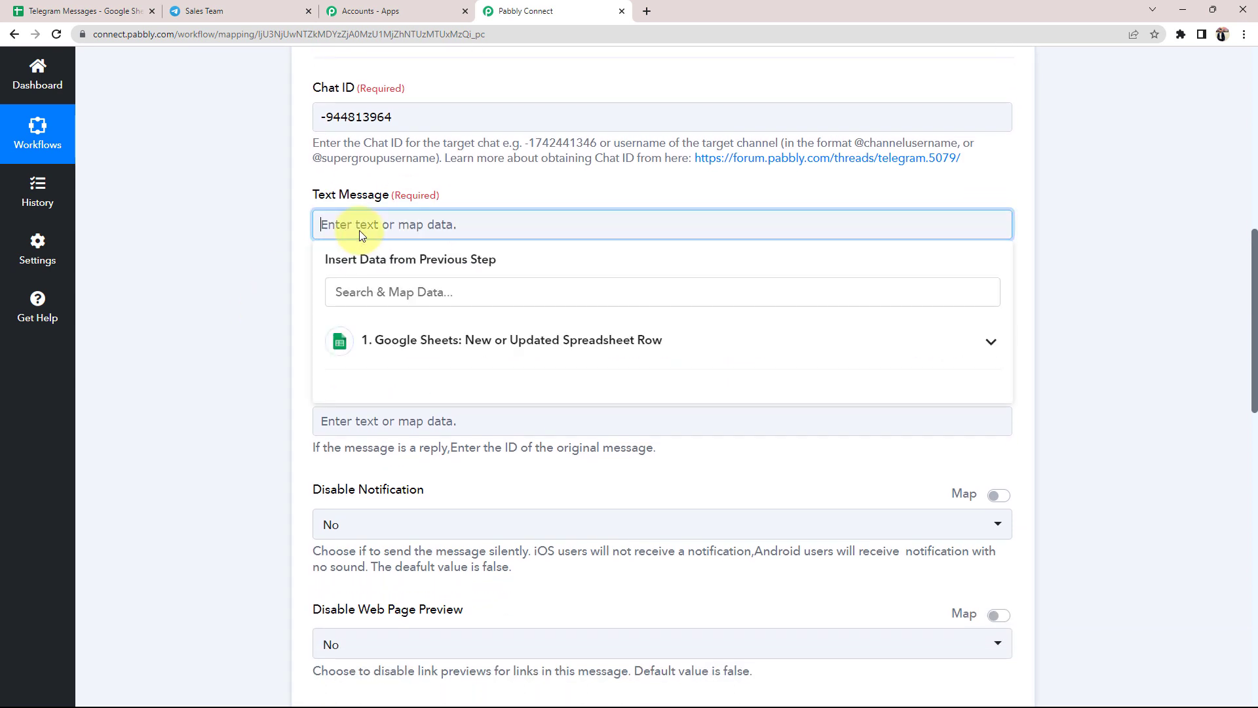
pyautogui.write('Hello .Your New Task is The due date for same is  Pabbly Team')
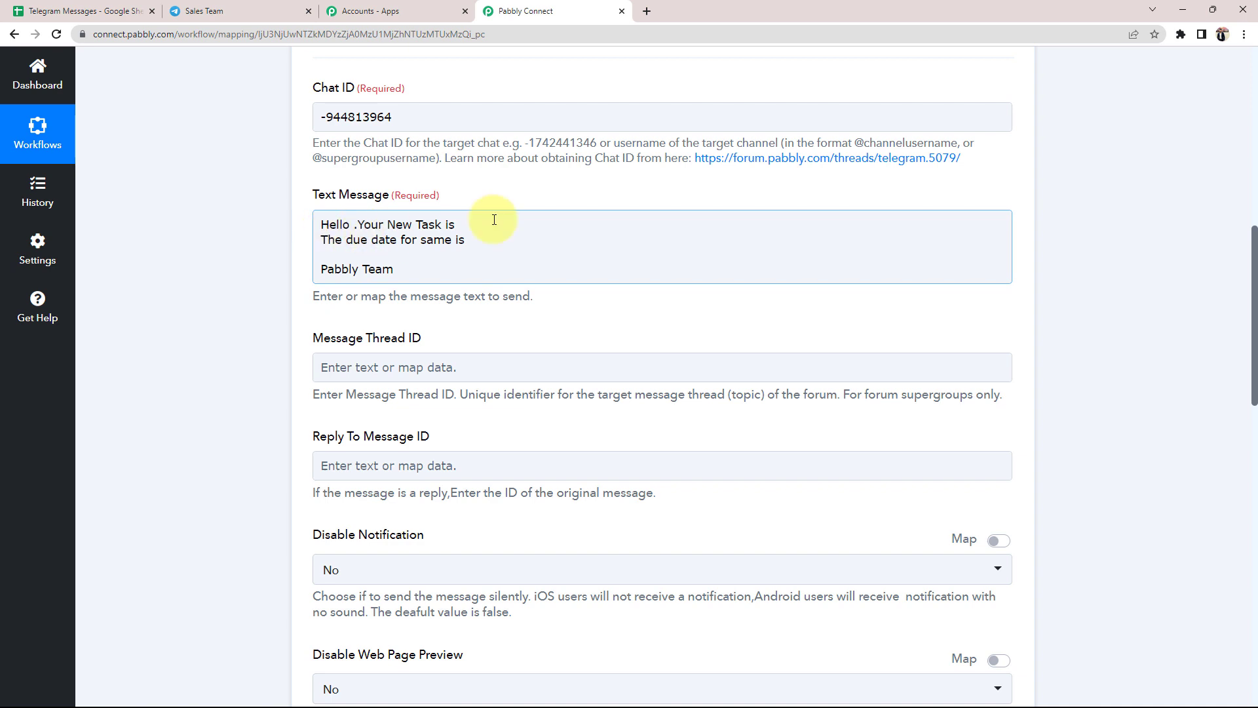
pyautogui.click(282, 283)
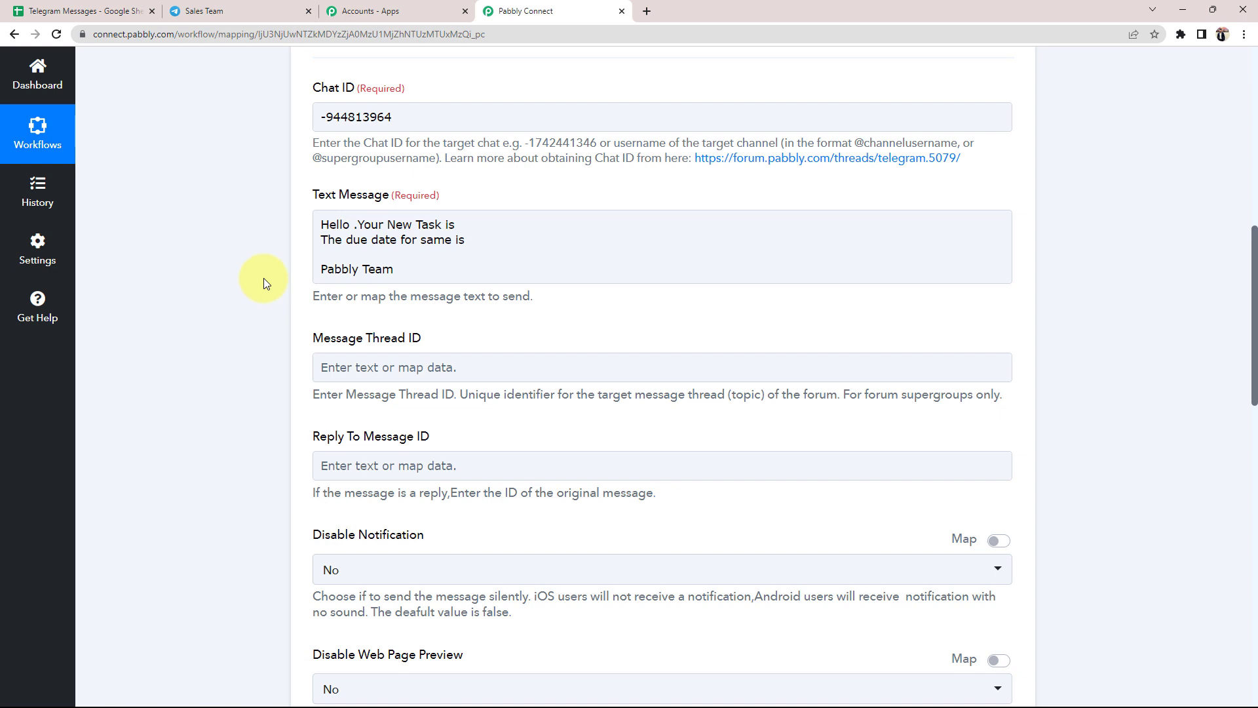
pyautogui.click(315, 230)
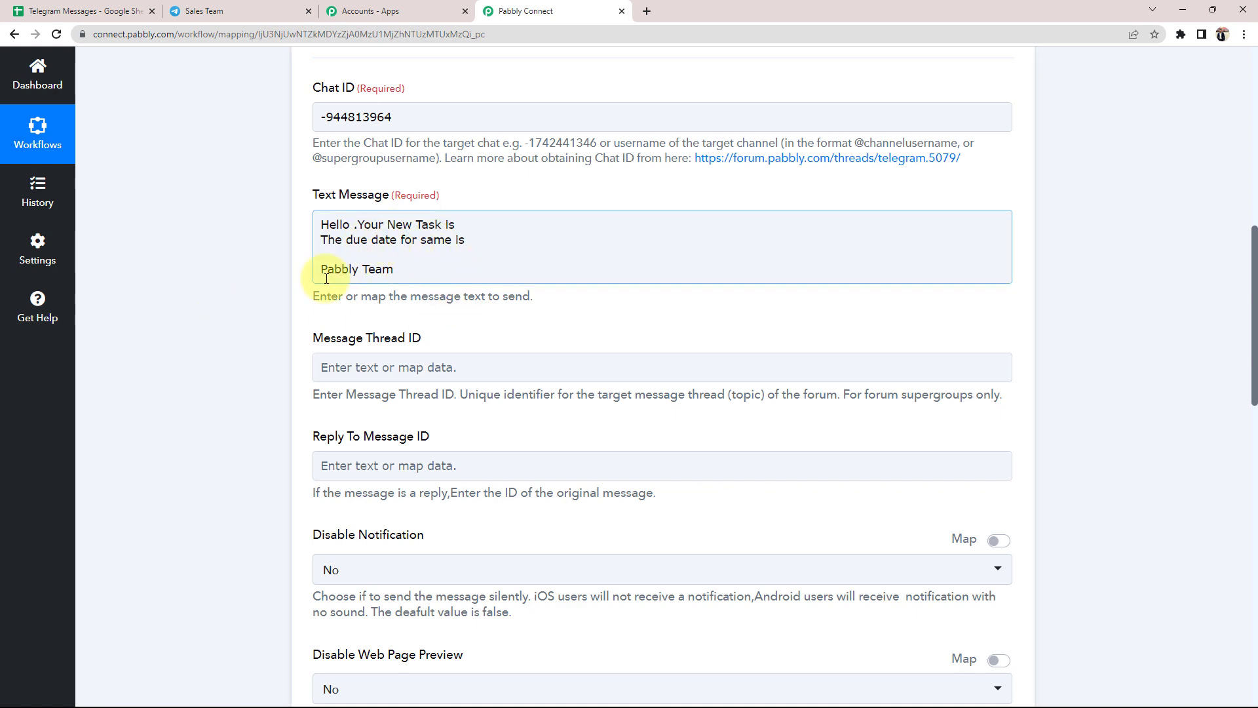
pyautogui.click(234, 336)
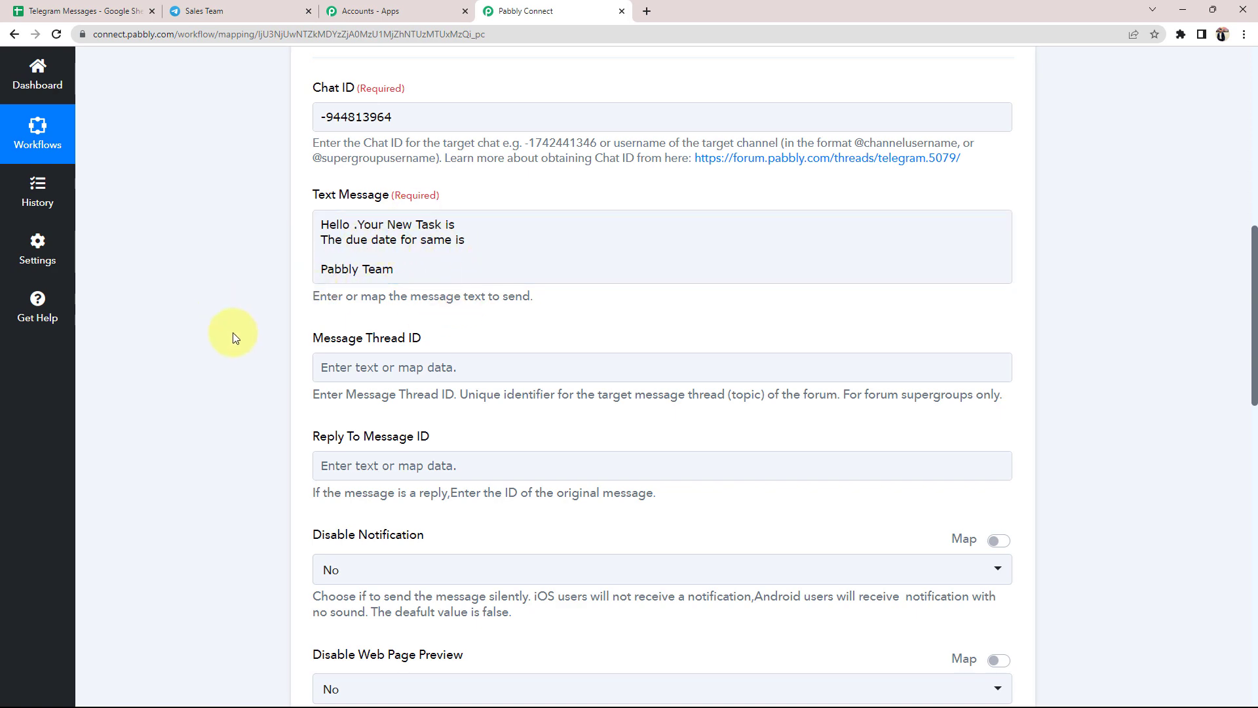
pyautogui.scroll(10, 233, 332)
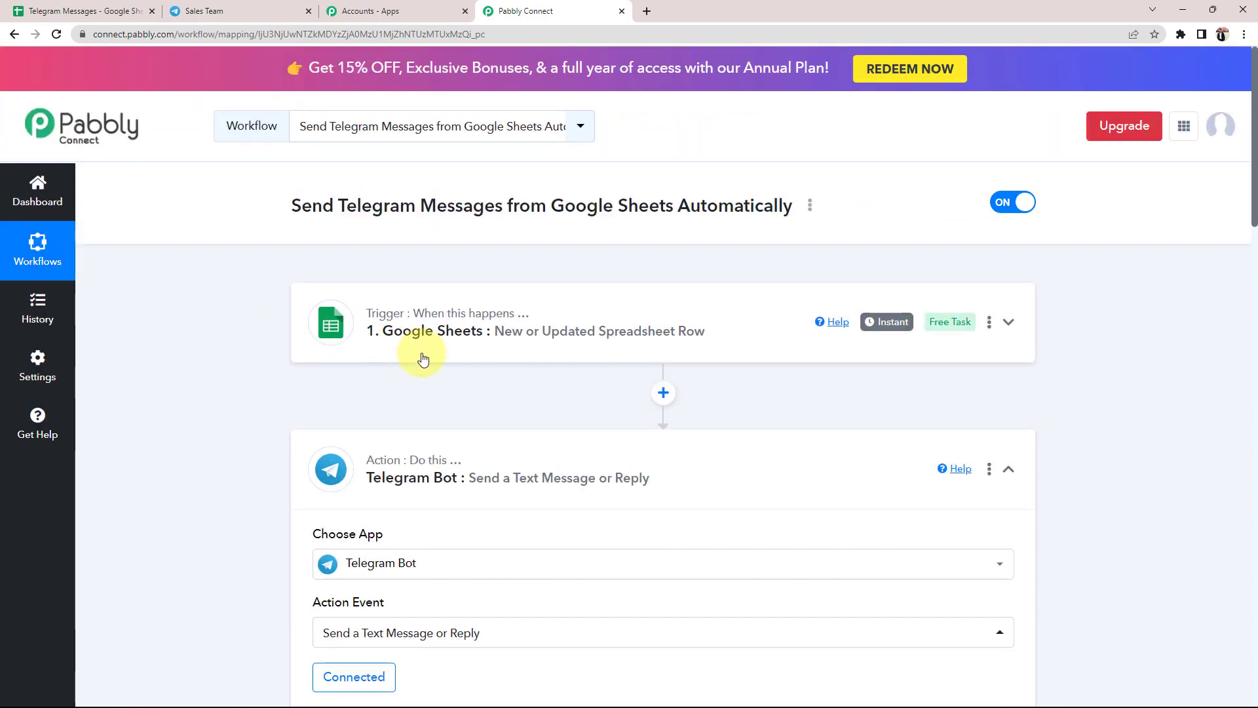
# Step: Review the Google Sheets trigger response for the Due Date and Assigned To values
pyautogui.click(422, 359)
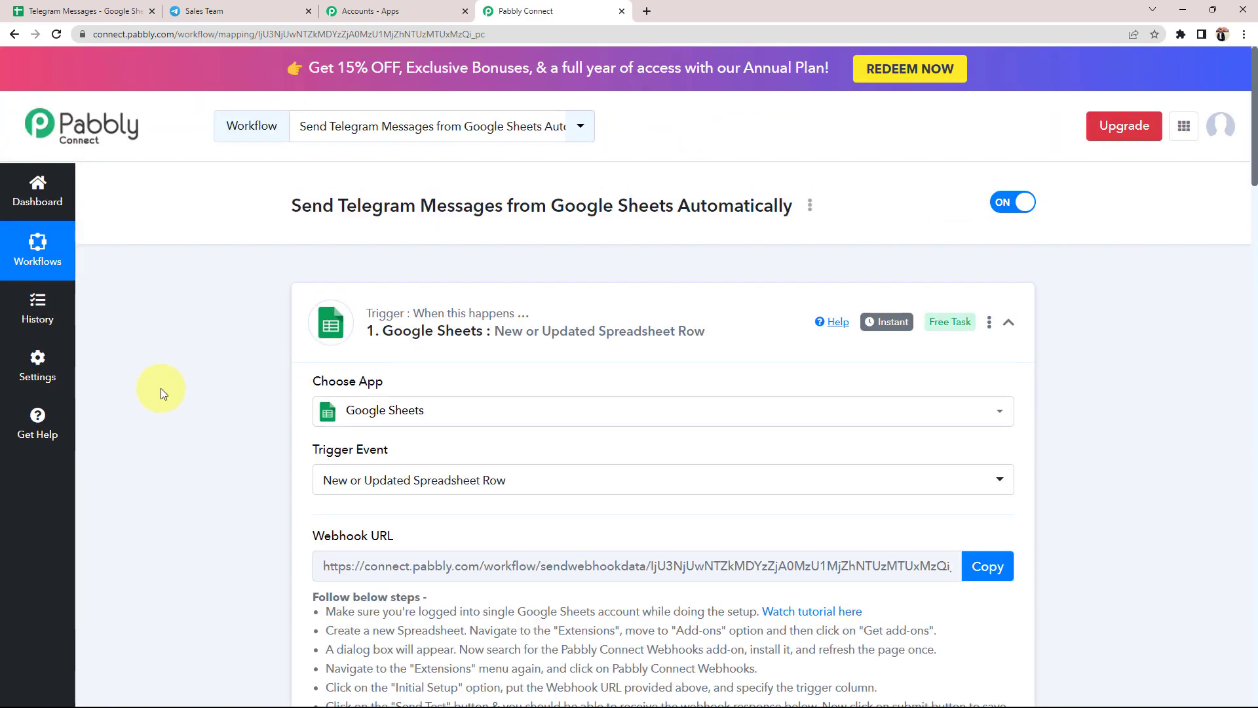
pyautogui.scroll(-5, 164, 397)
pyautogui.scroll(-10, 168, 408)
pyautogui.tripleClick(753, 375)
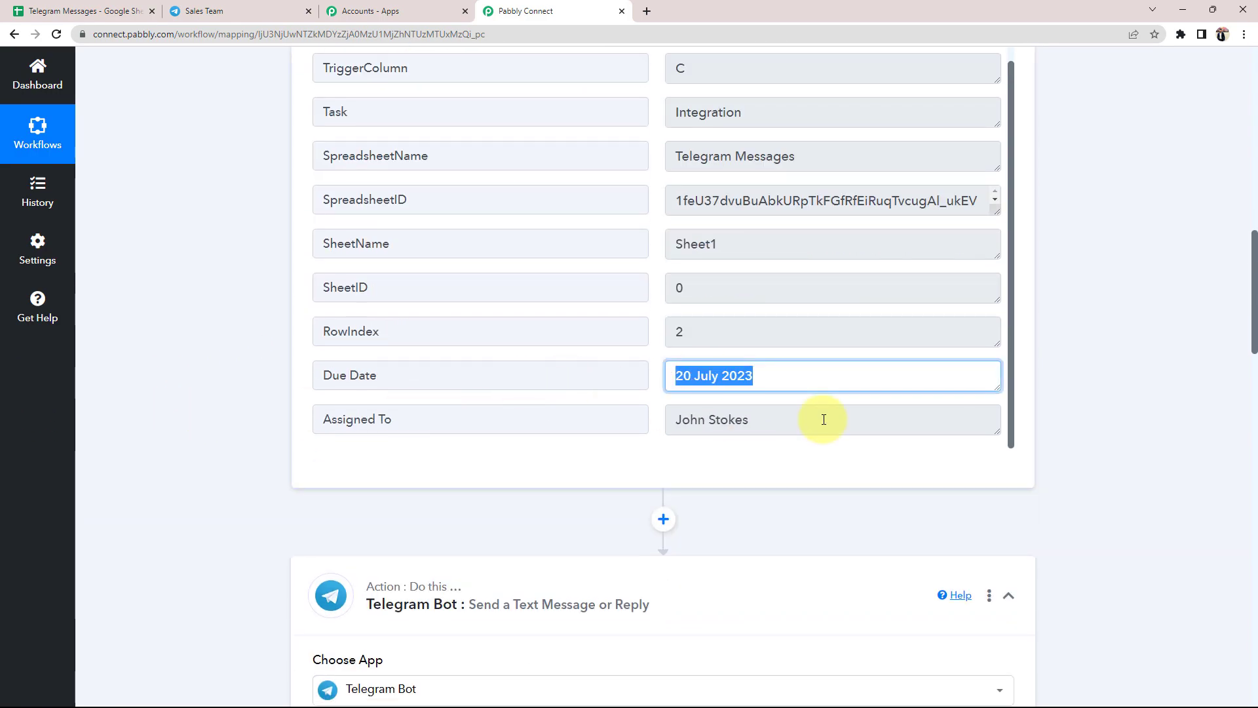
pyautogui.tripleClick(823, 419)
pyautogui.scroll(-4, 164, 484)
pyautogui.scroll(-4, 168, 486)
pyautogui.scroll(-8, 168, 486)
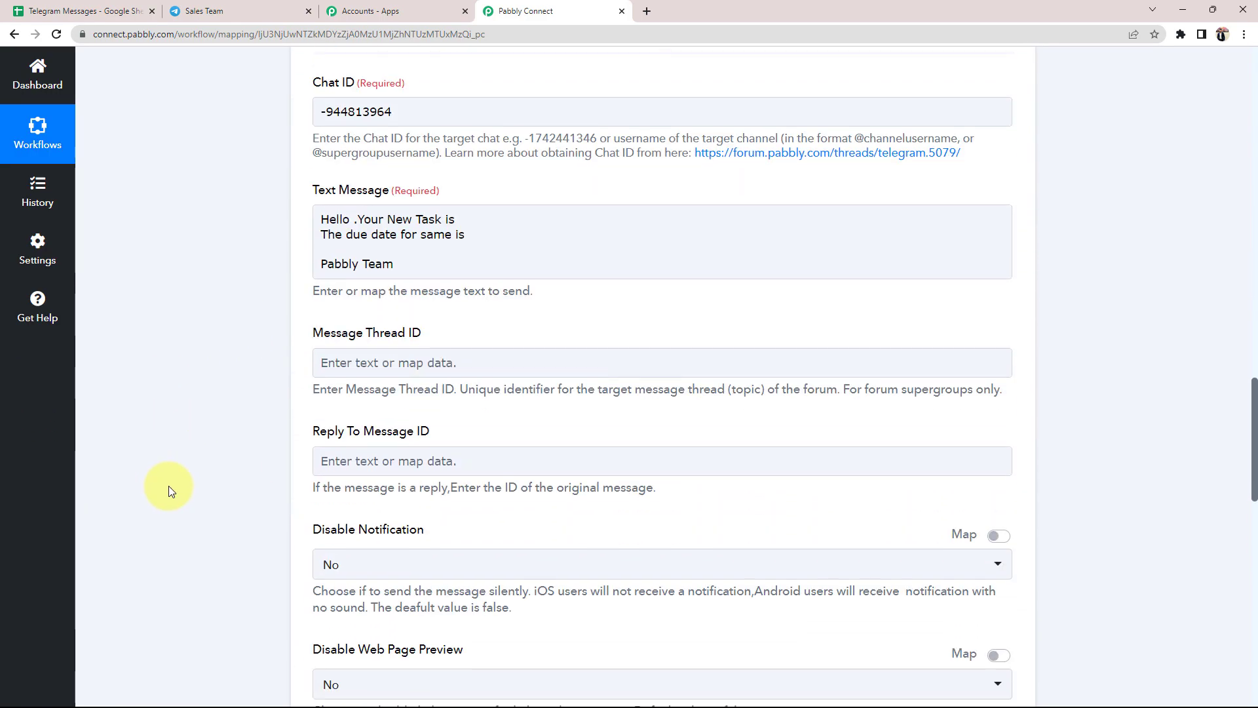
pyautogui.scroll(3, 167, 486)
# Step: Insert the Google Sheets Assigned To value after 'Hello' and remove the extra space
pyautogui.click(351, 415)
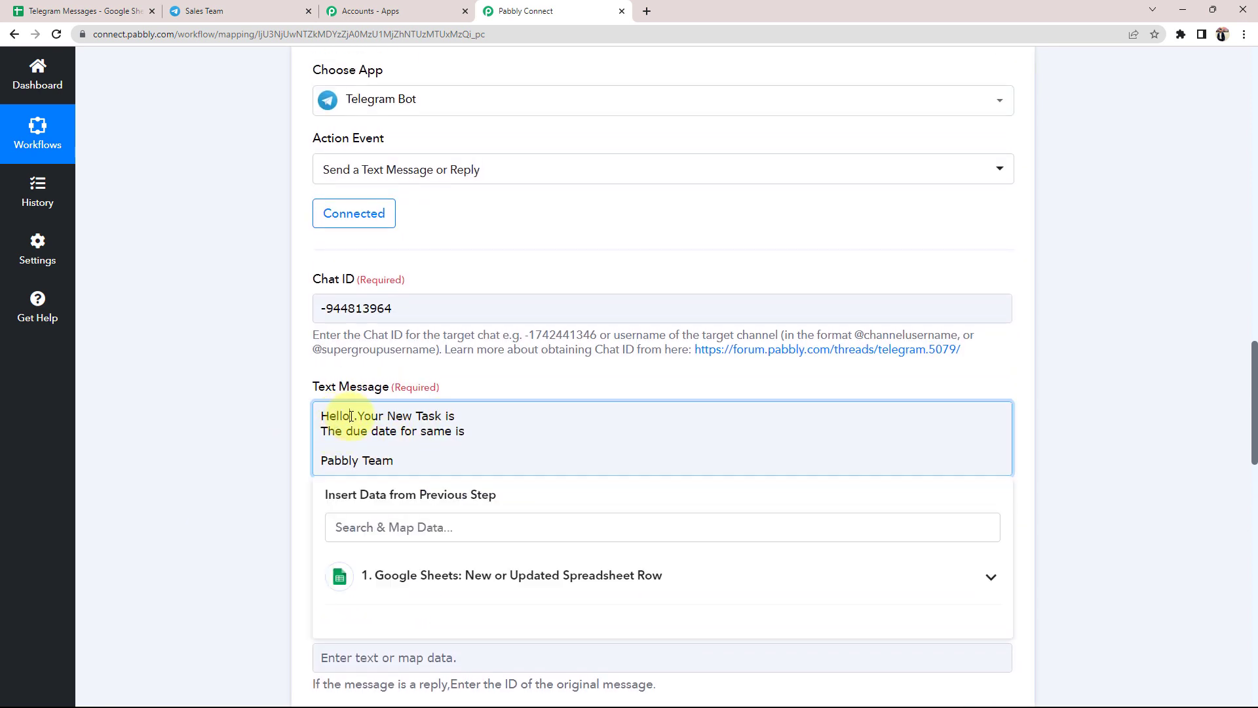
pyautogui.scroll(-1, 222, 427)
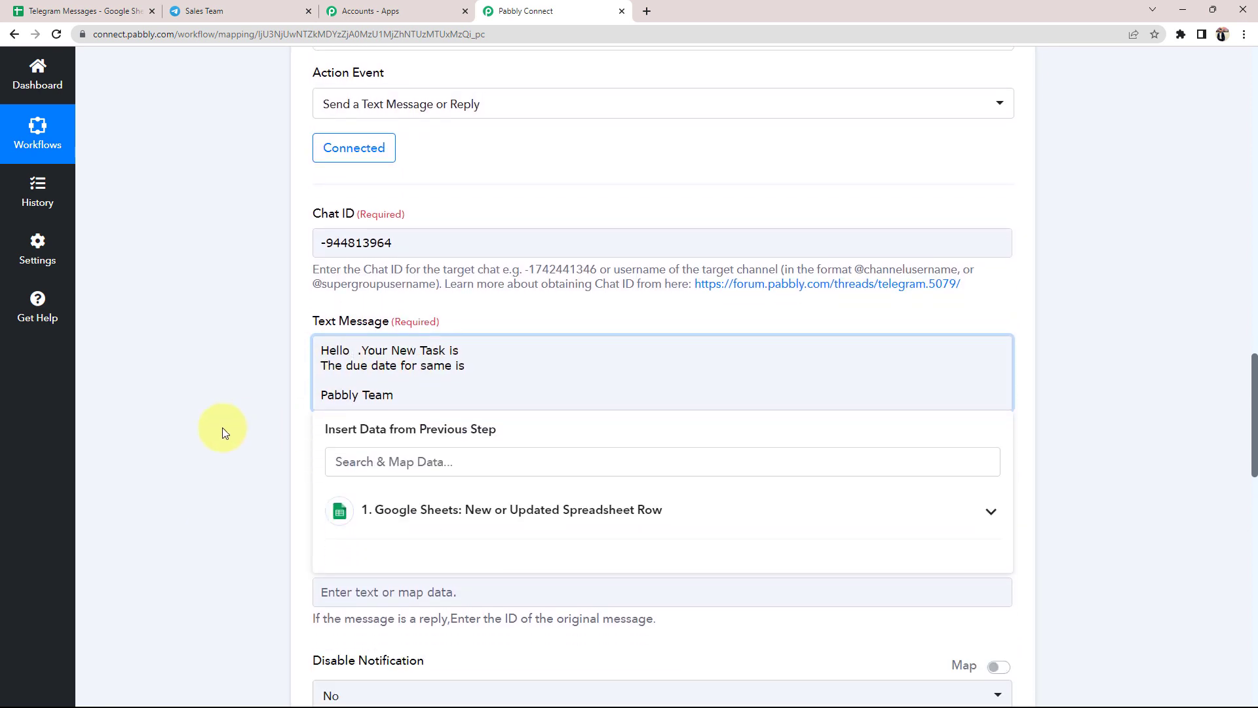
pyautogui.click(319, 492)
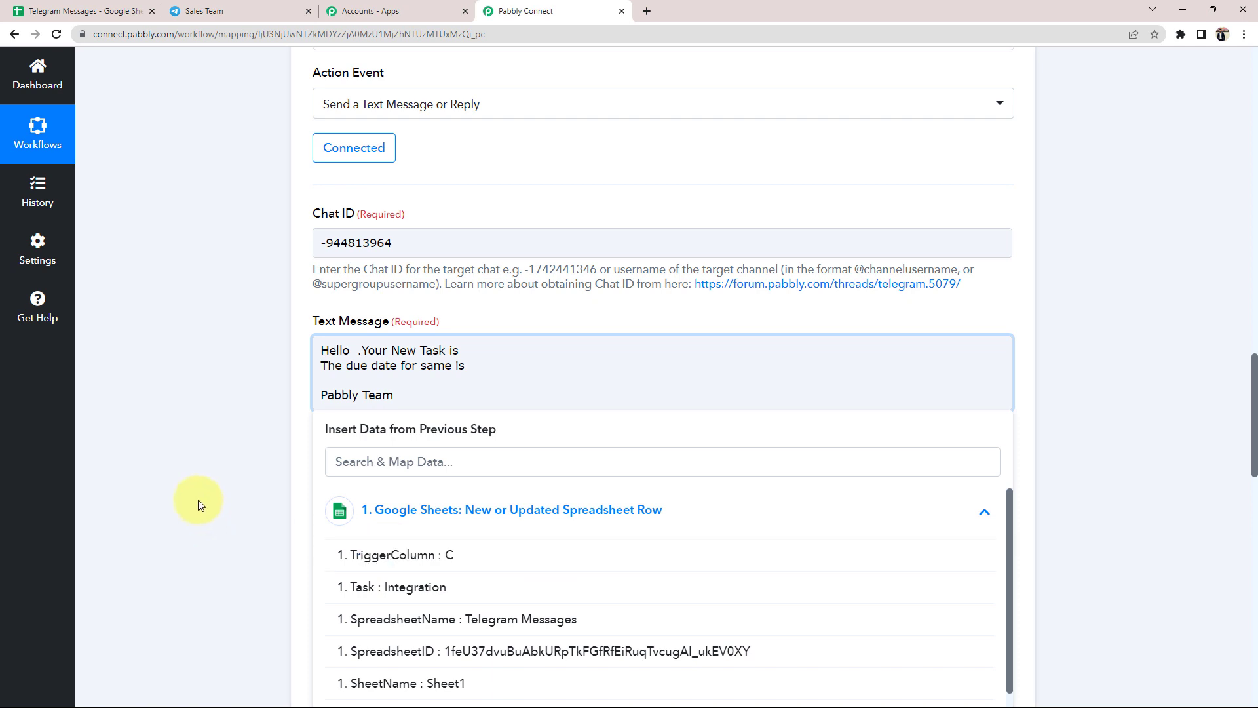
pyautogui.click(155, 473)
pyautogui.click(352, 352)
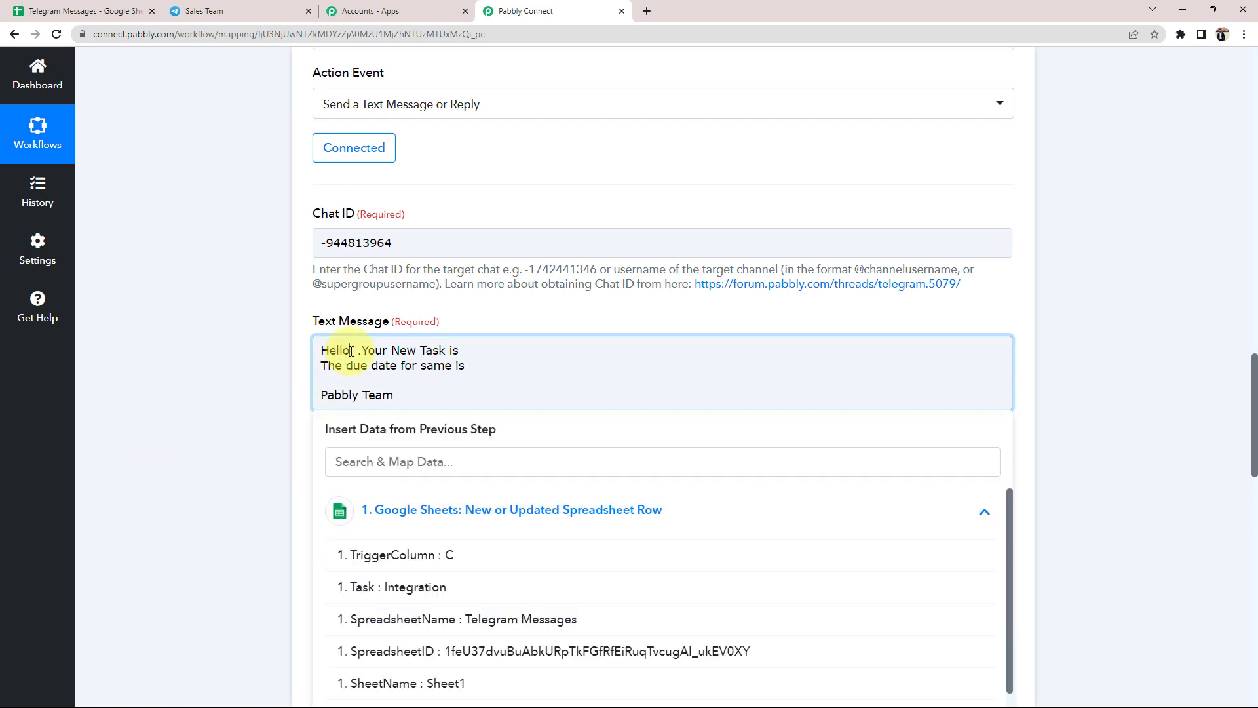
pyautogui.click(407, 510)
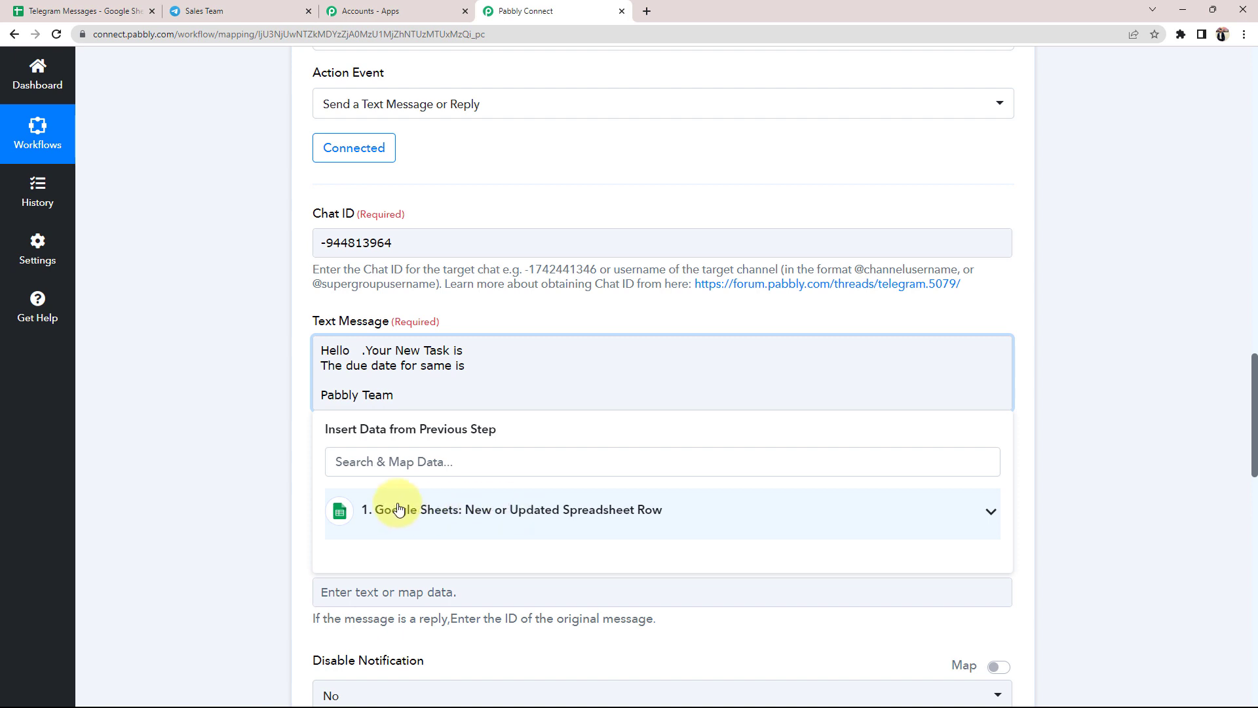
pyautogui.click(992, 517)
pyautogui.scroll(-1, 196, 496)
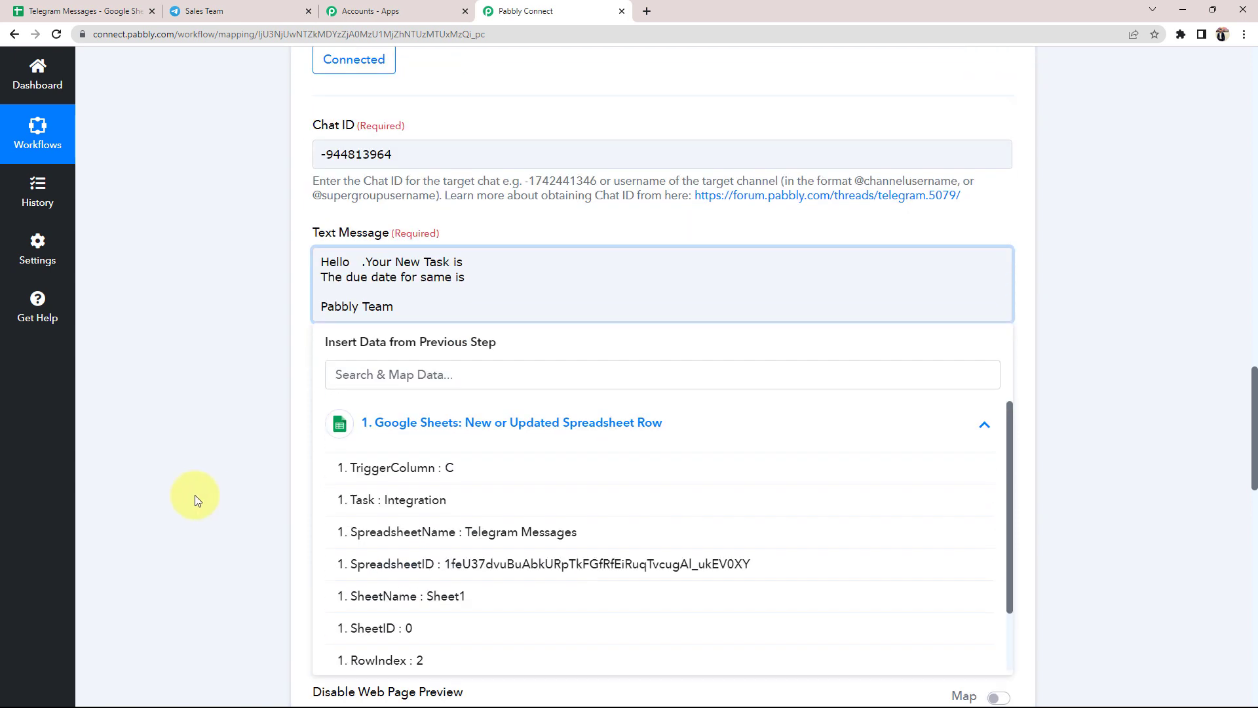
pyautogui.scroll(-1, 197, 498)
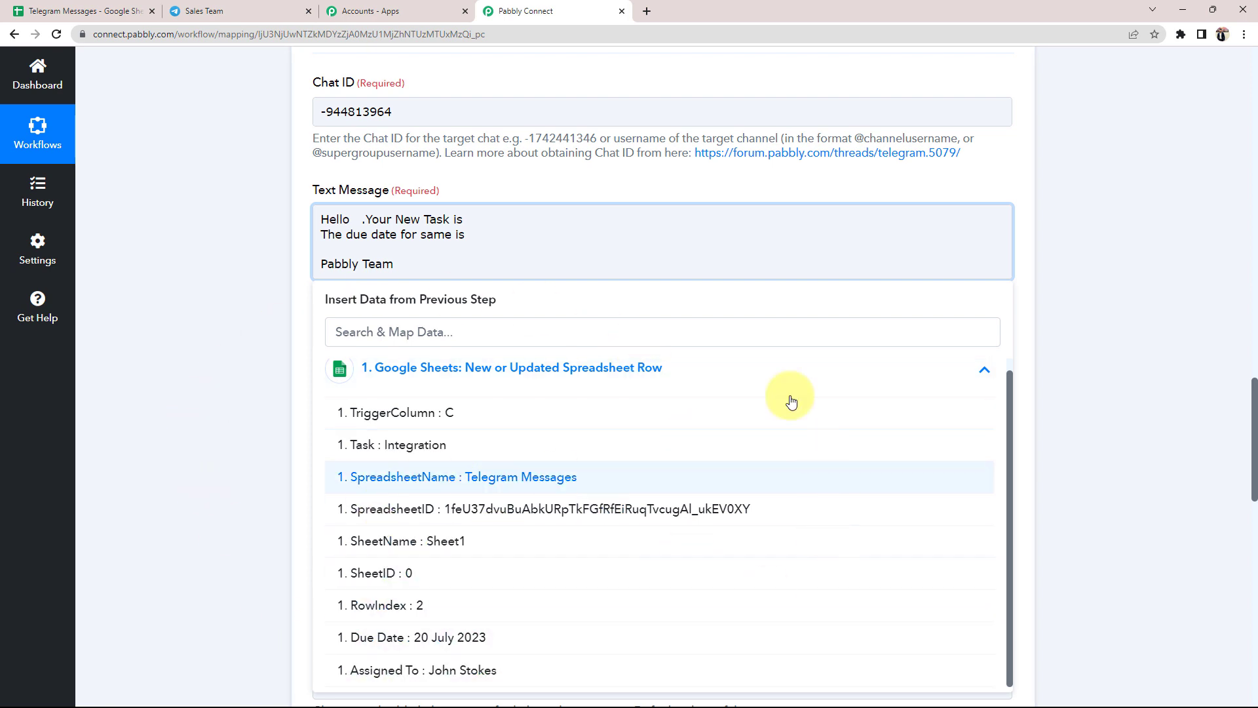
pyautogui.click(357, 220)
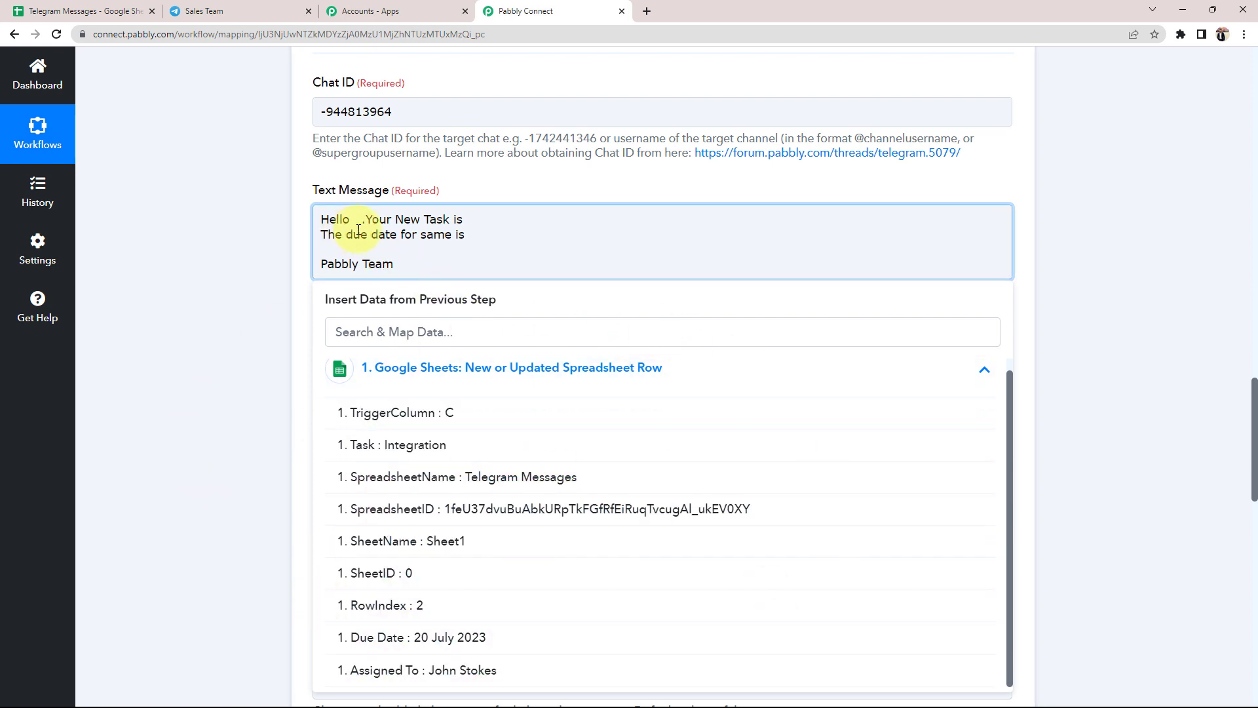
pyautogui.click(459, 672)
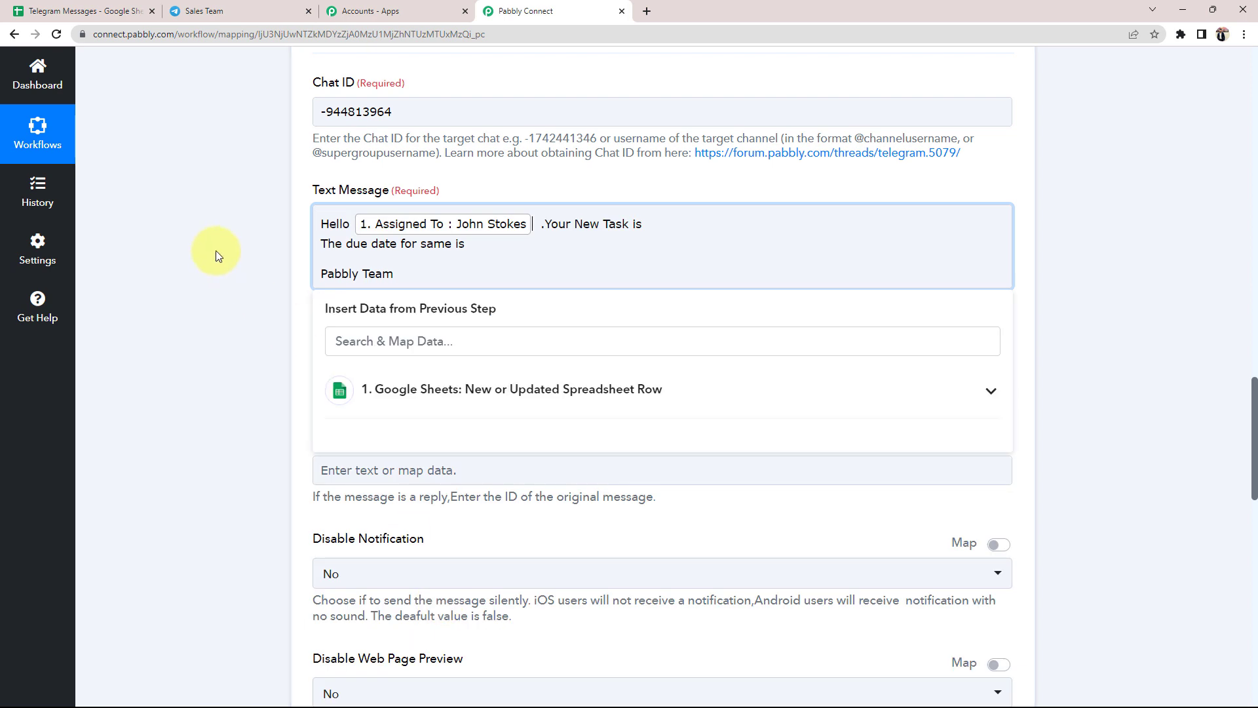
pyautogui.click(215, 250)
pyautogui.click(537, 226)
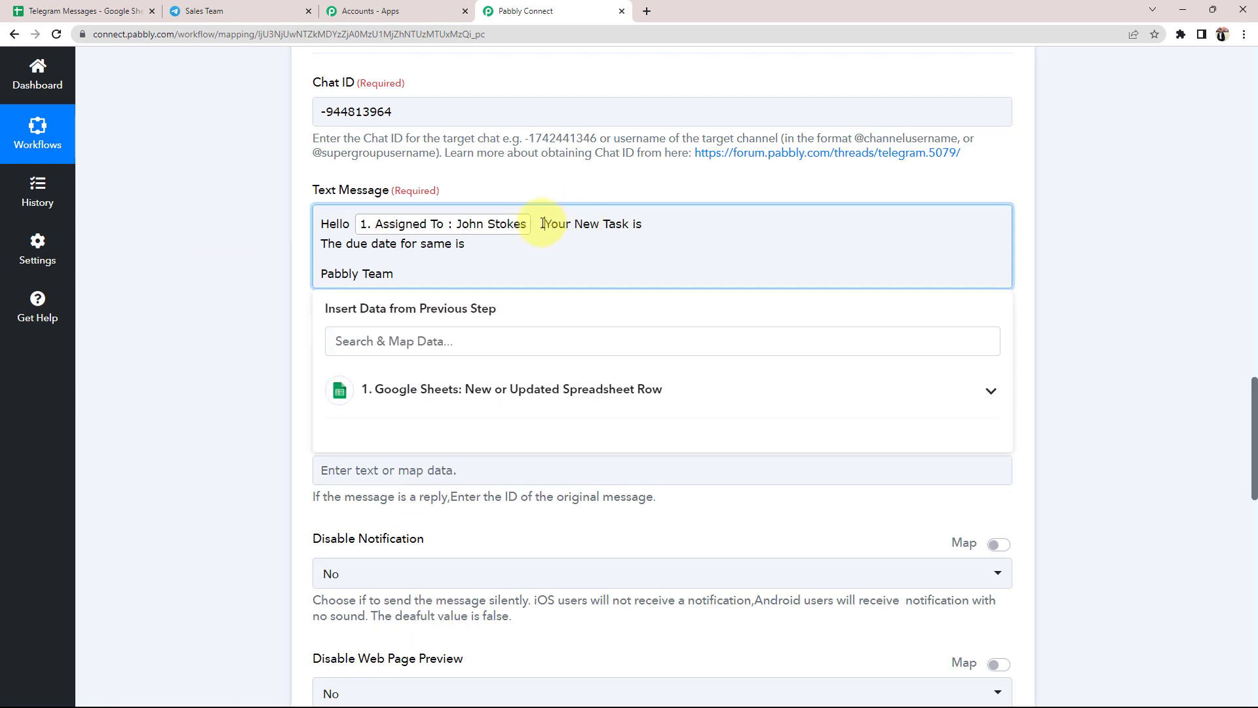
pyautogui.press('BackSpace')
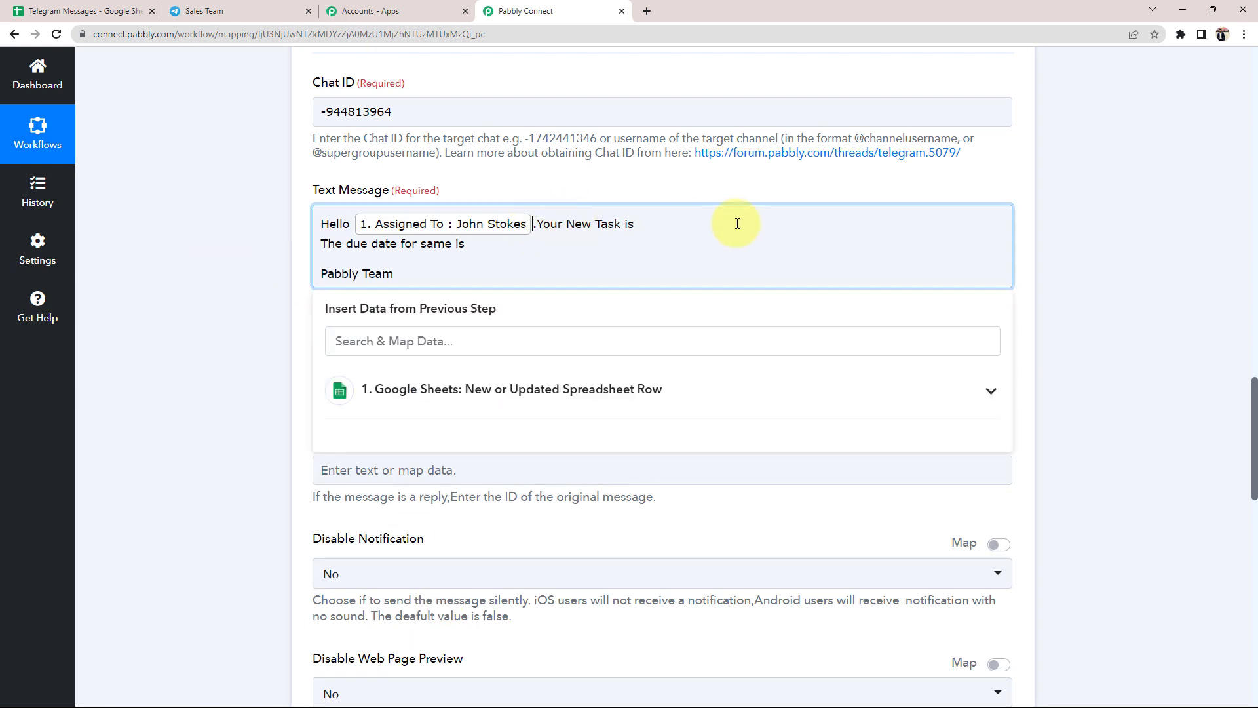
# Step: Insert the Task value after 'Your New Task is'
pyautogui.click(569, 388)
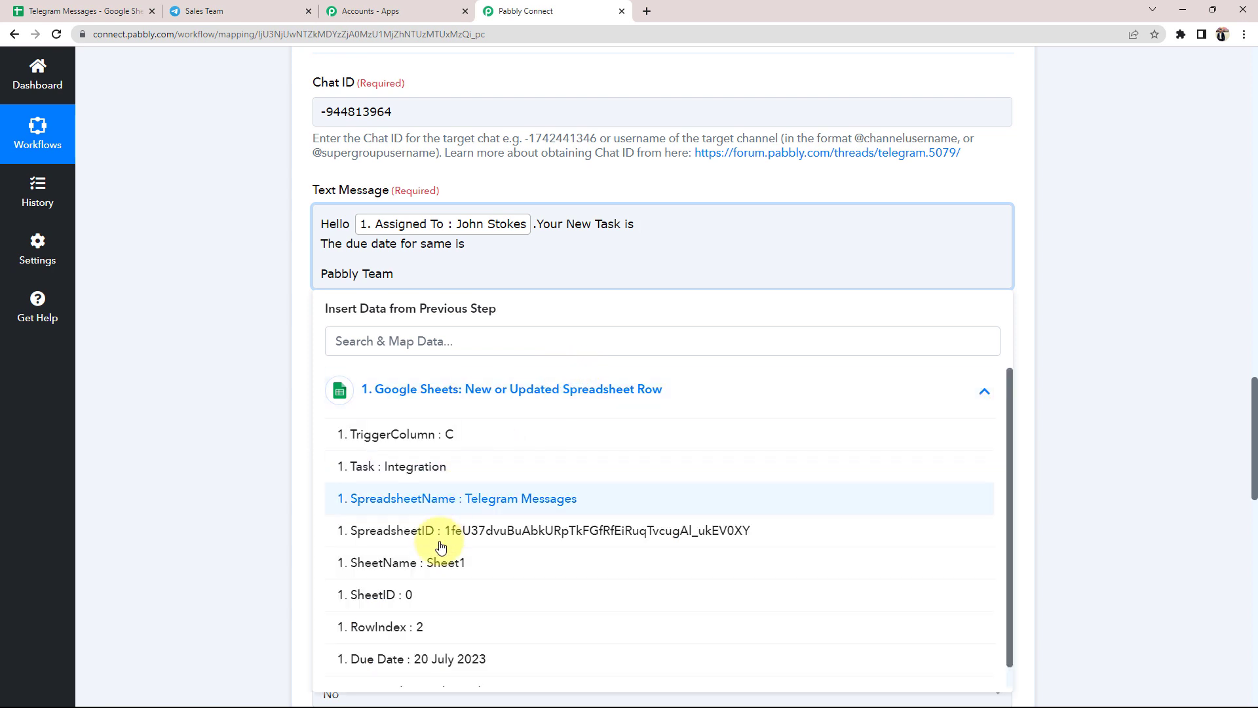
pyautogui.click(421, 468)
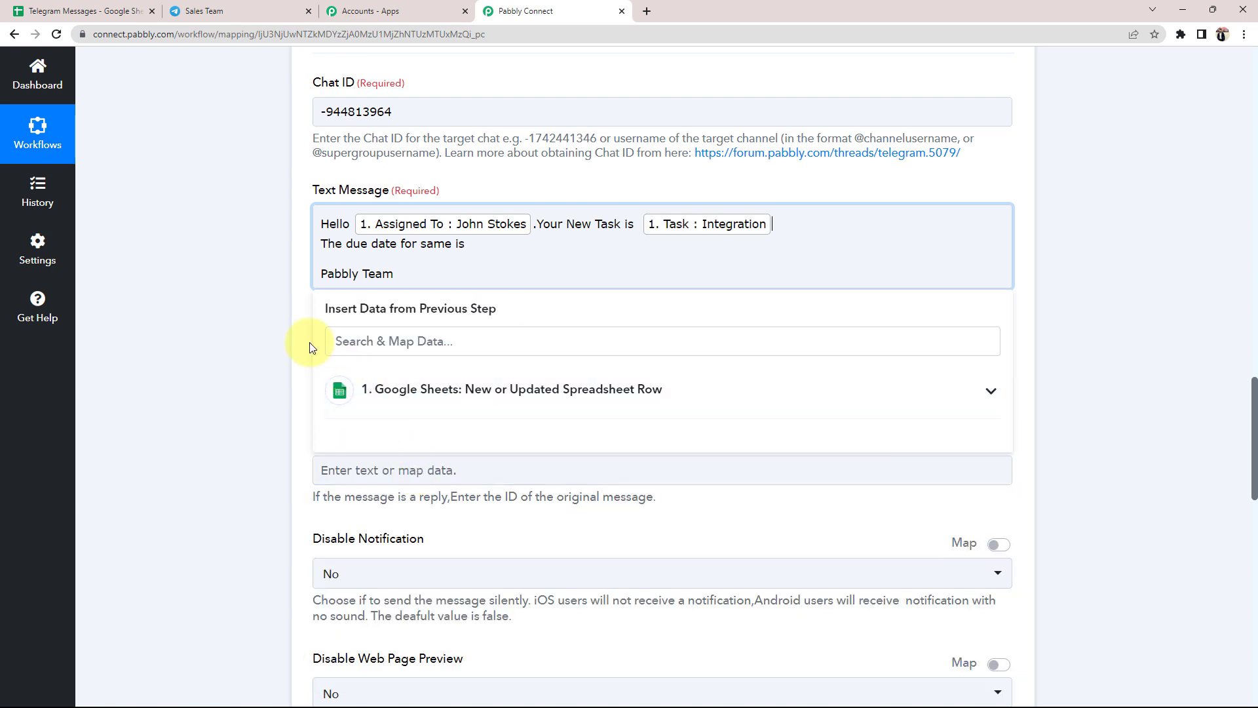
pyautogui.click(258, 332)
pyautogui.click(639, 225)
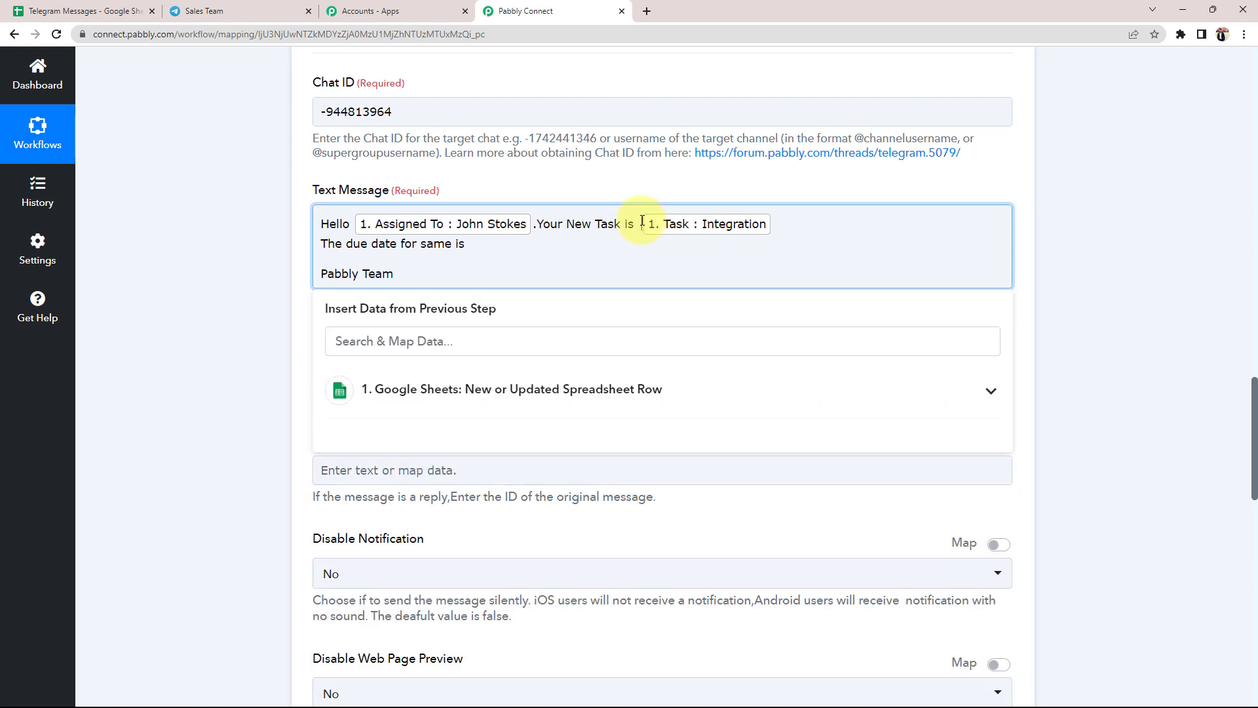
pyautogui.click(243, 249)
# Step: Insert the Due Date value after 'same is' and add a period after 'Pabbly Team'
pyautogui.click(472, 244)
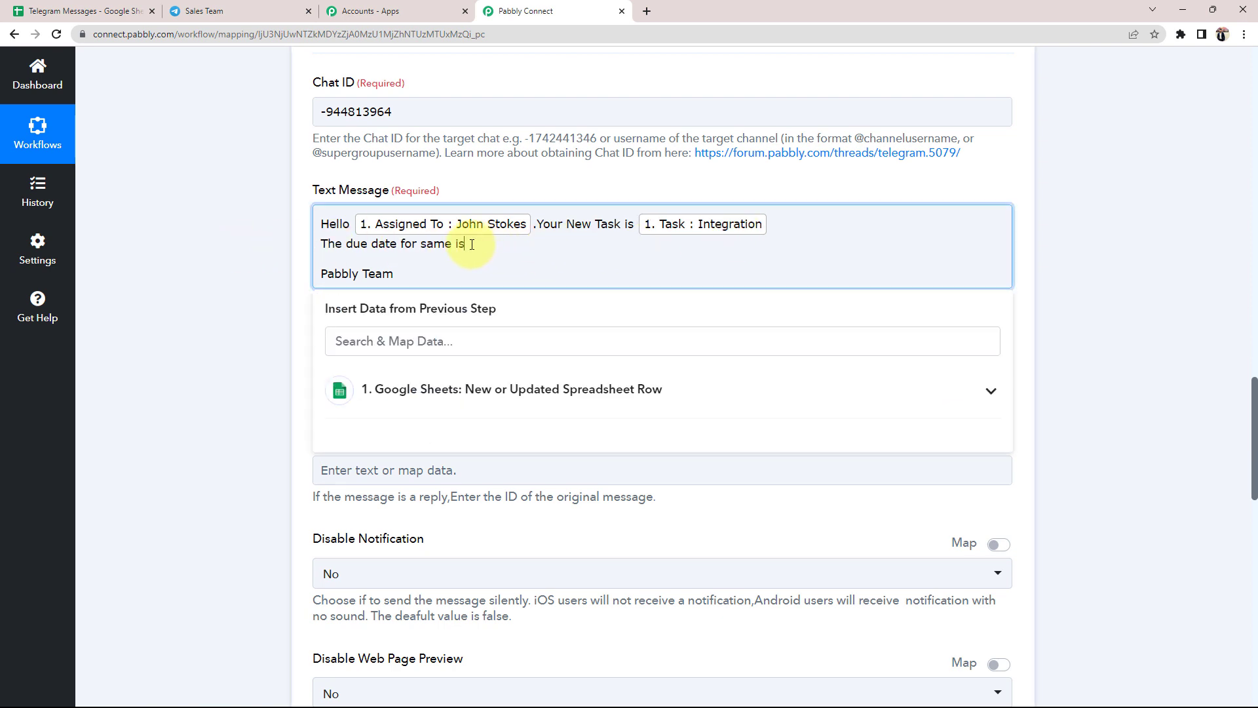
pyautogui.click(445, 389)
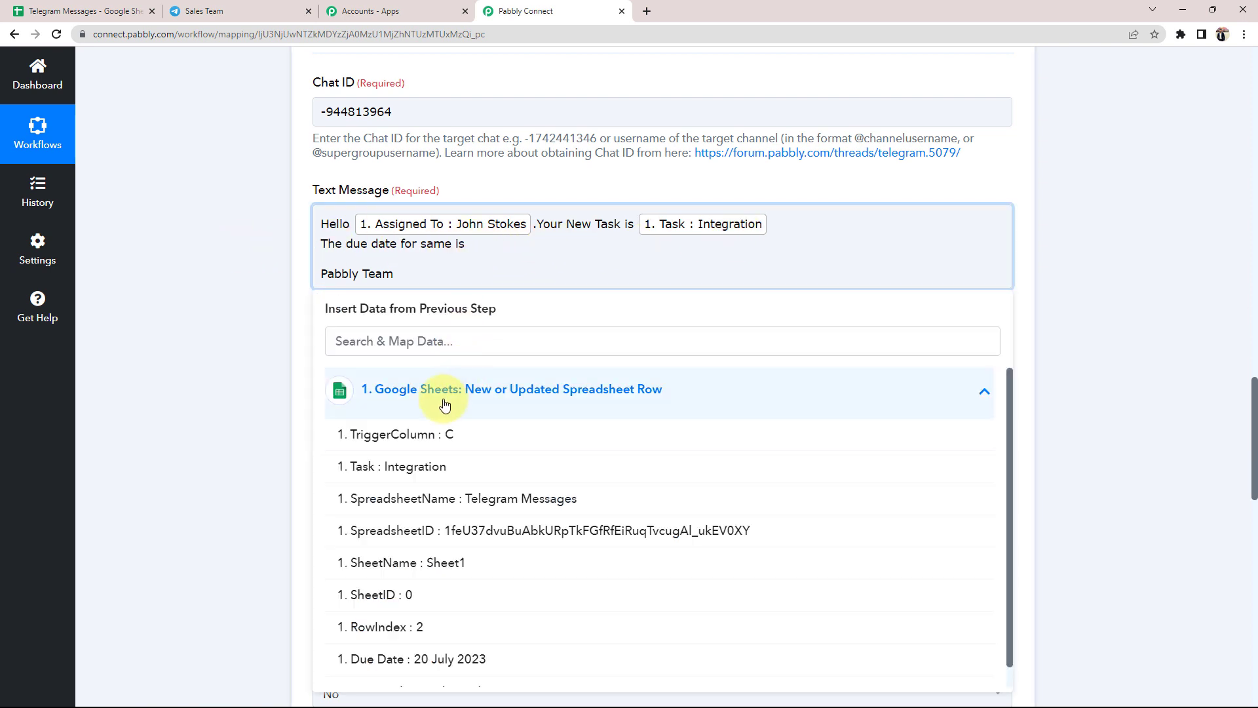
pyautogui.click(435, 659)
pyautogui.click(225, 382)
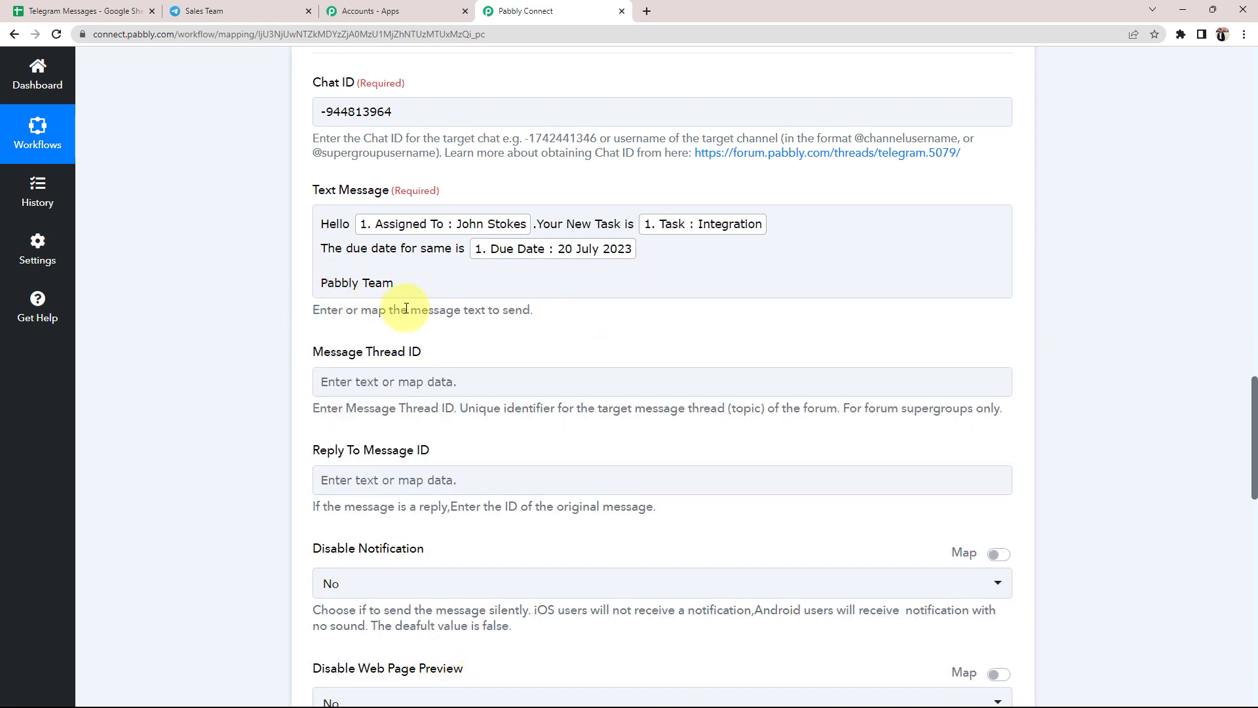
pyautogui.click(407, 285)
pyautogui.write('.')
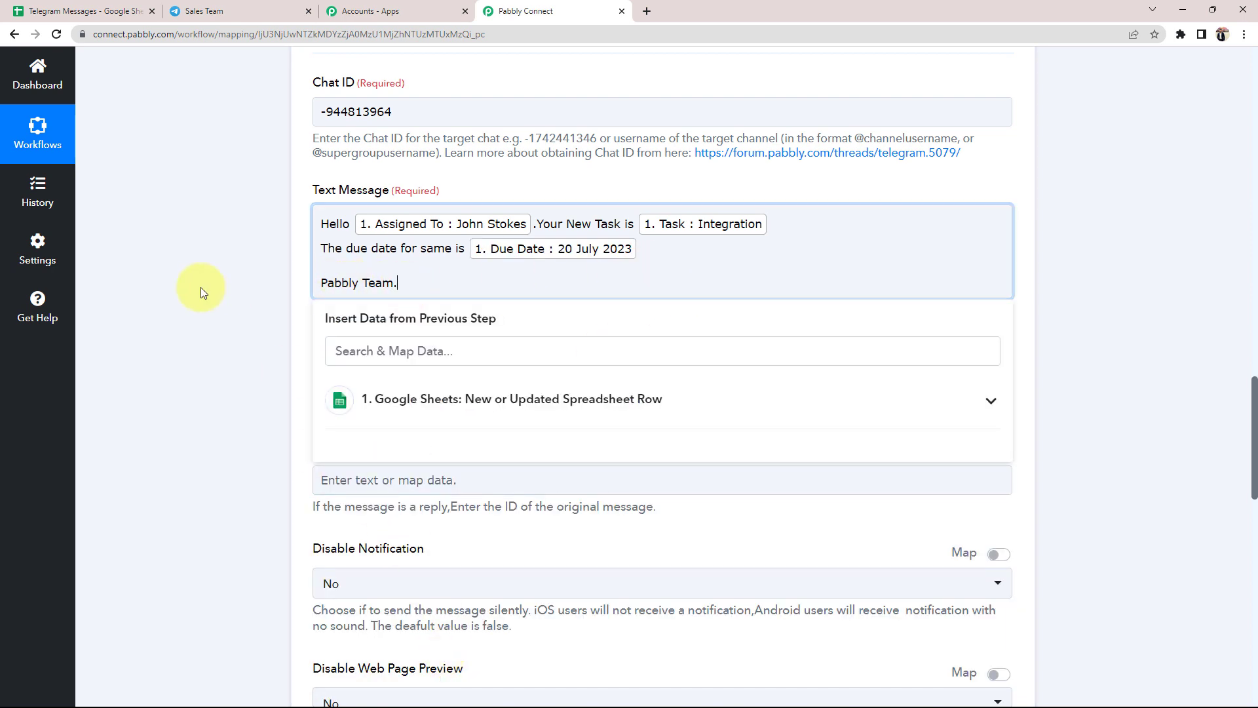
pyautogui.click(201, 287)
# Step: Recheck the mapped message text around the Due Date value
pyautogui.click(355, 221)
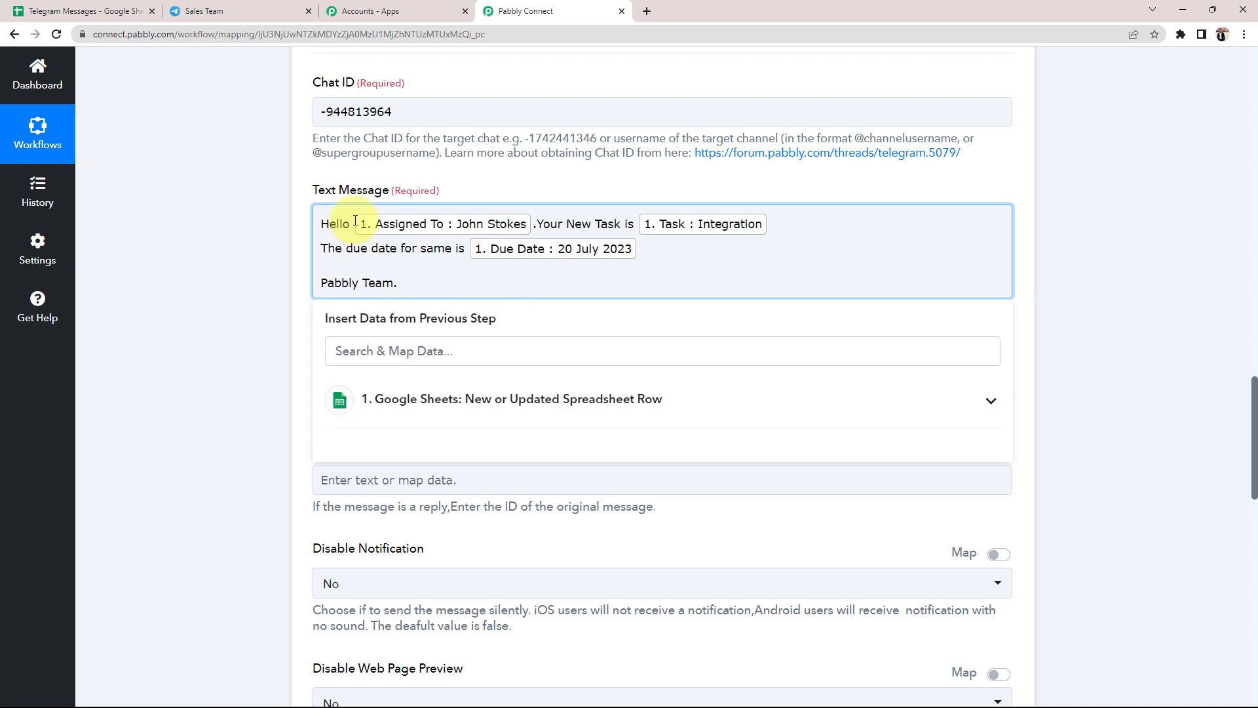
pyautogui.click(249, 312)
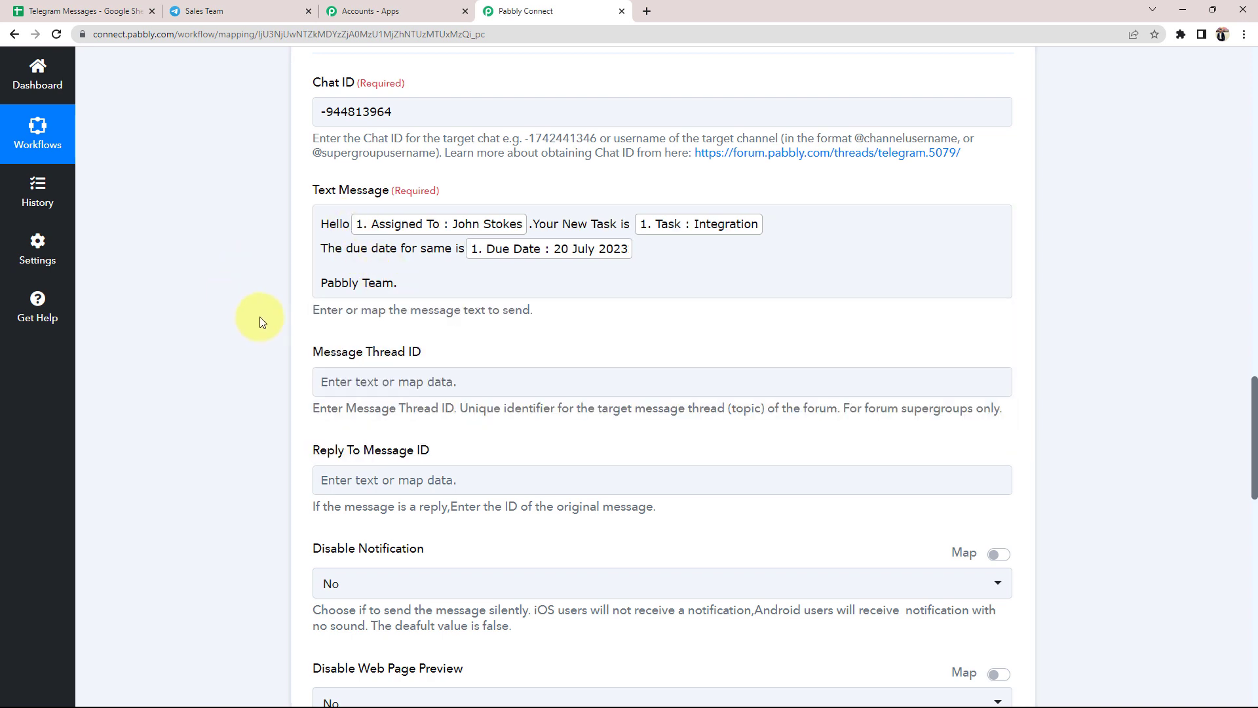
pyautogui.click(331, 282)
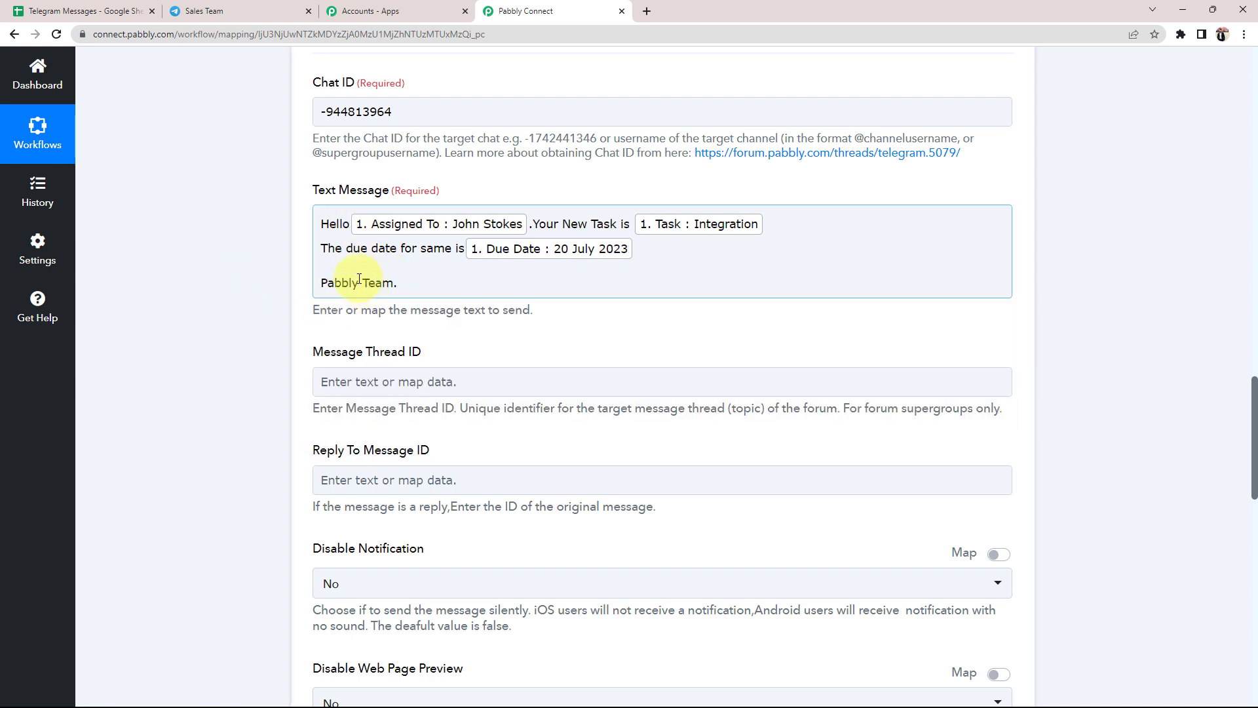
pyautogui.click(185, 373)
pyautogui.click(464, 250)
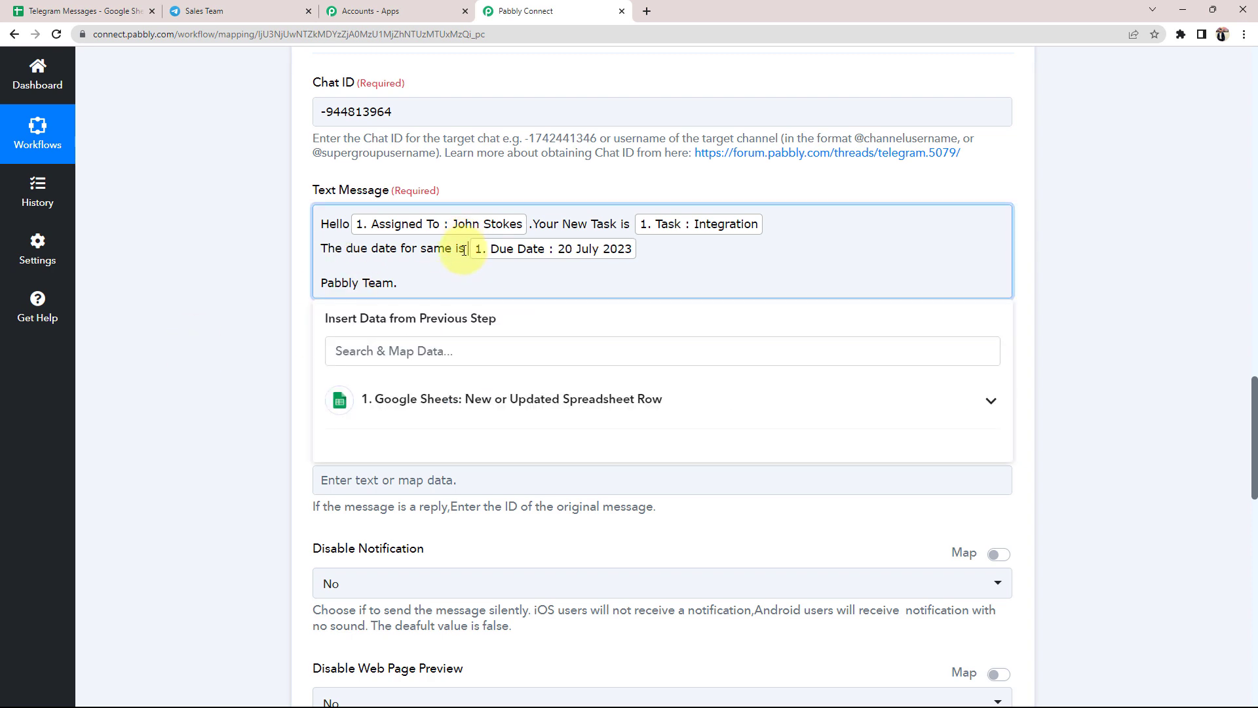
pyautogui.click(239, 353)
pyautogui.scroll(-1, 239, 348)
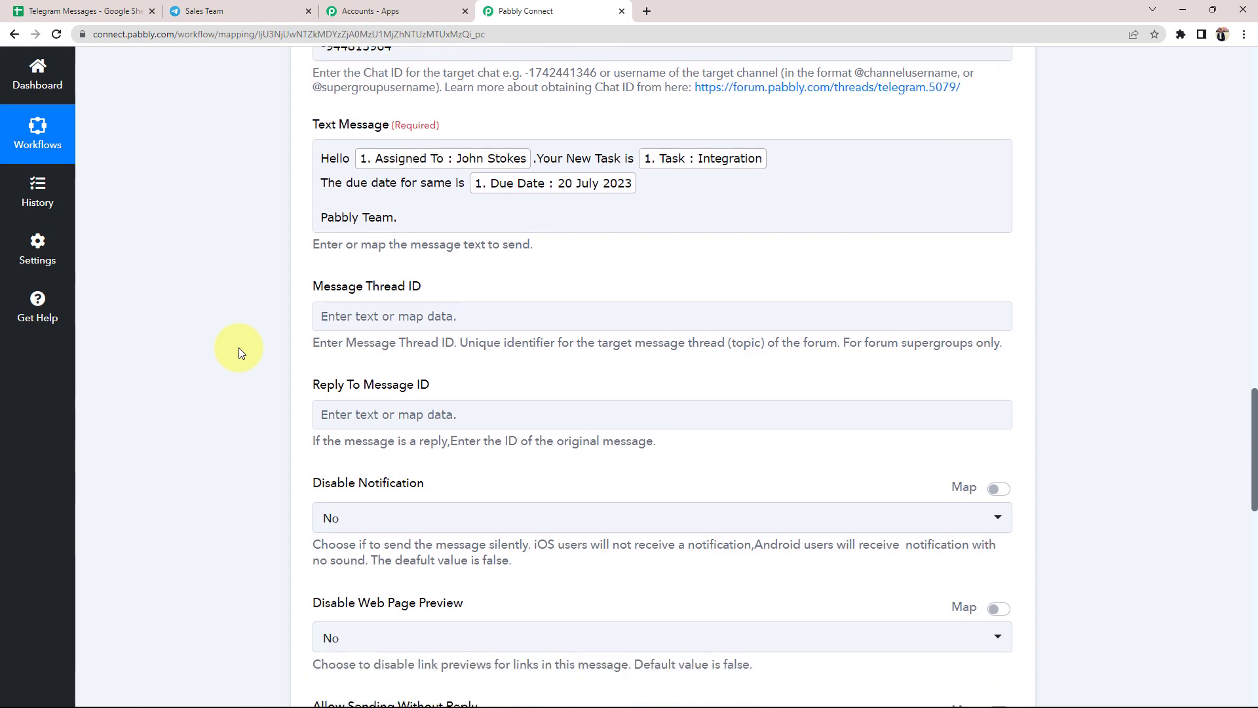
pyautogui.scroll(-3, 240, 350)
pyautogui.scroll(2, 241, 351)
pyautogui.scroll(3, 241, 348)
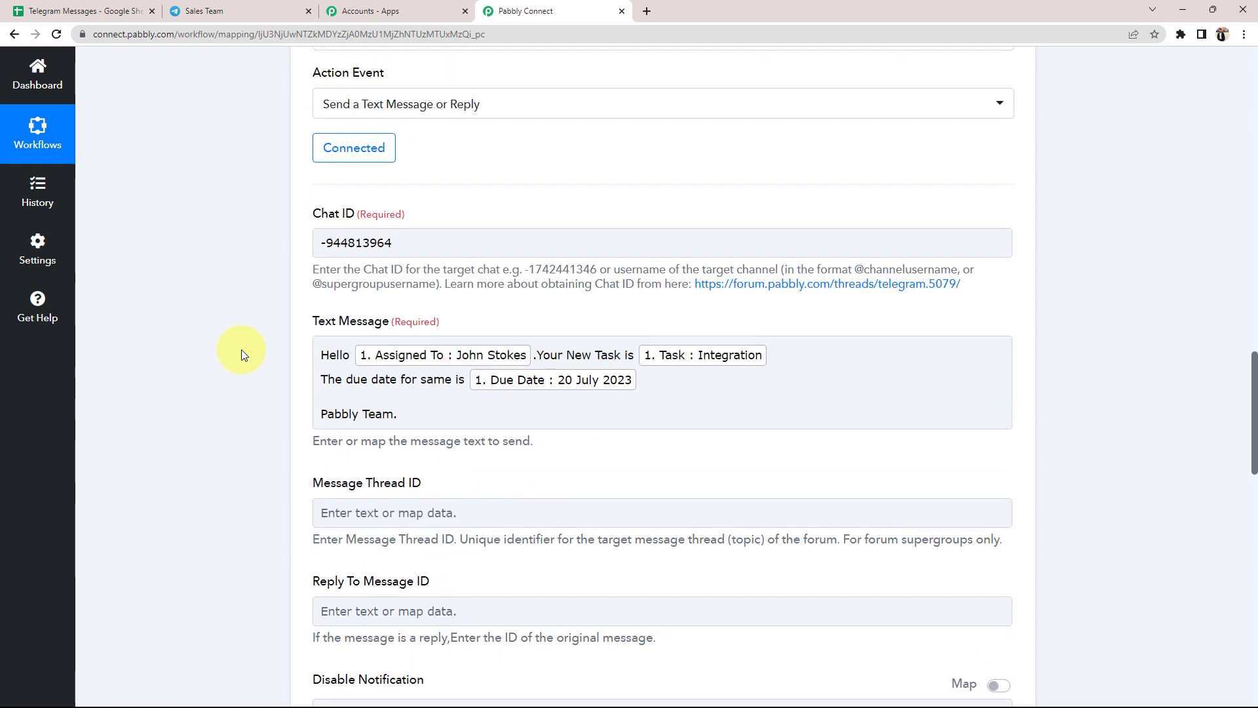
pyautogui.scroll(1, 241, 348)
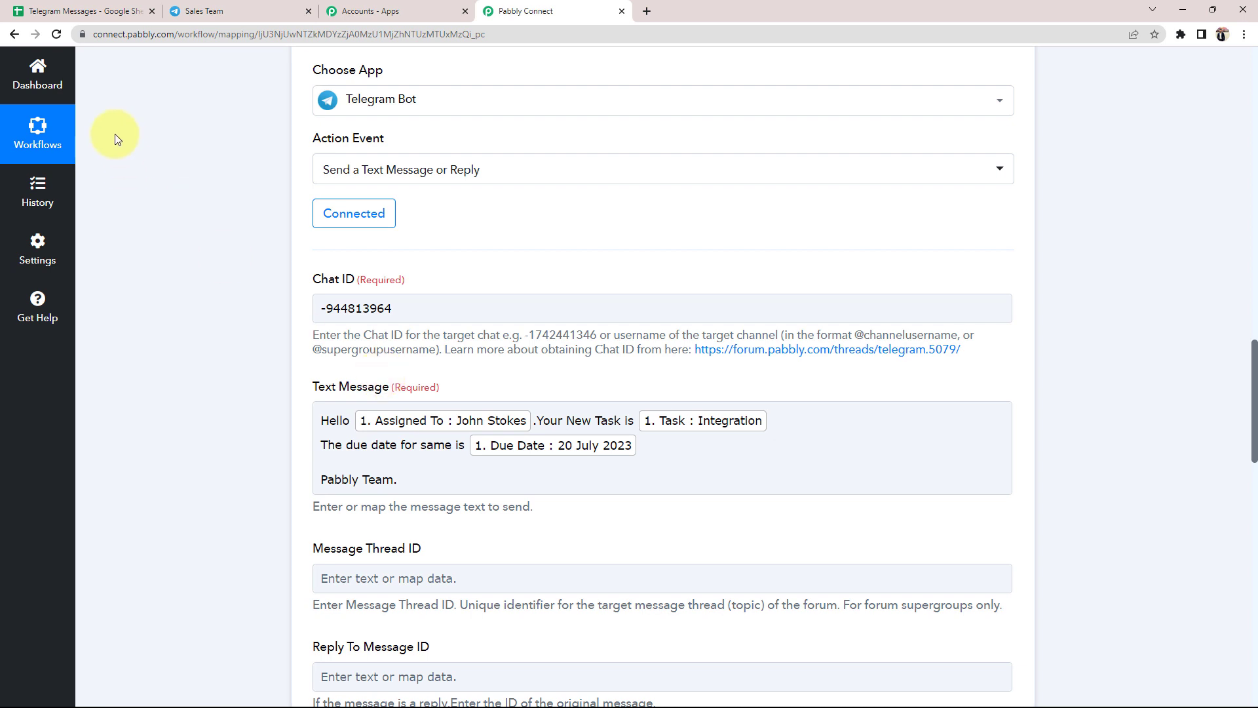
pyautogui.click(89, 11)
pyautogui.doubleClick(97, 245)
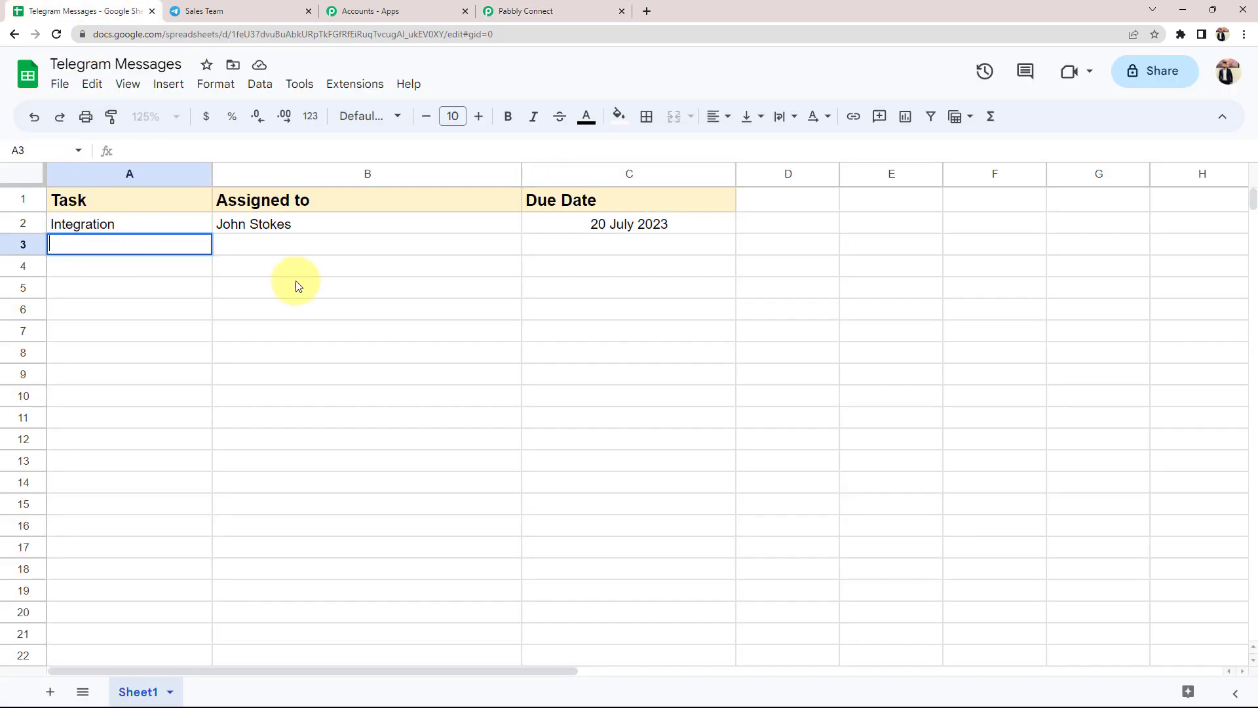
pyautogui.click(310, 245)
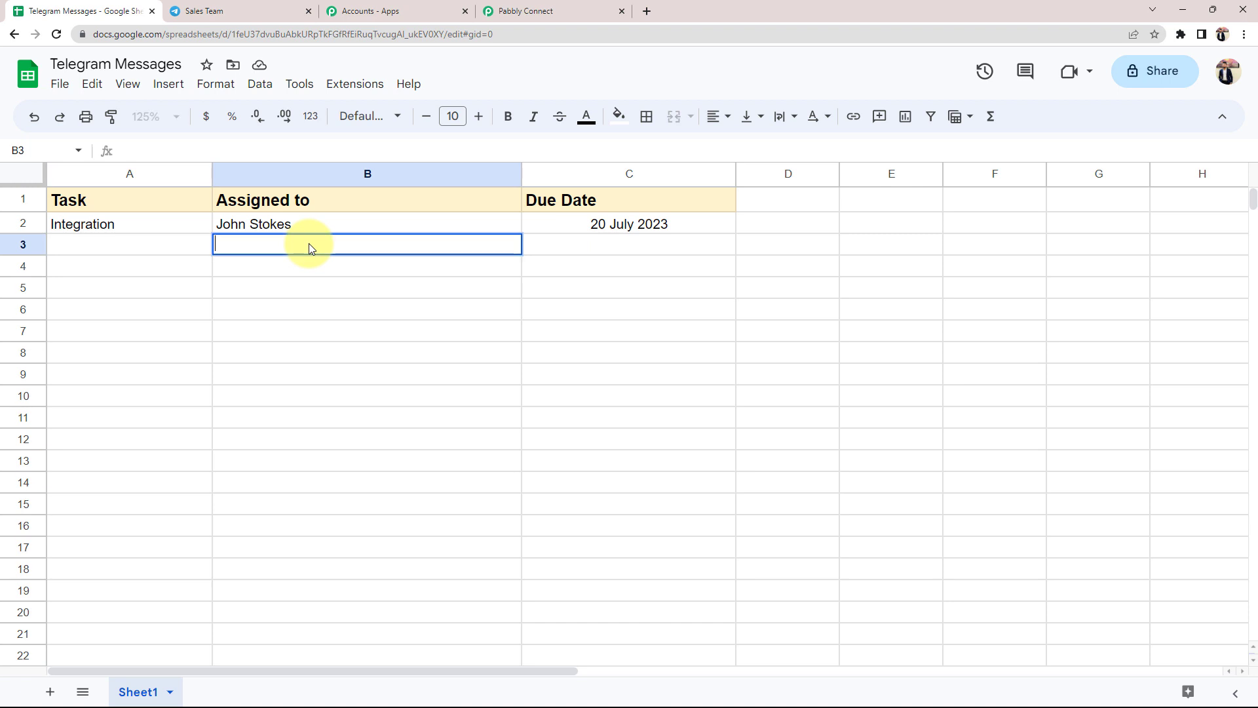
pyautogui.click(107, 252)
pyautogui.click(524, 11)
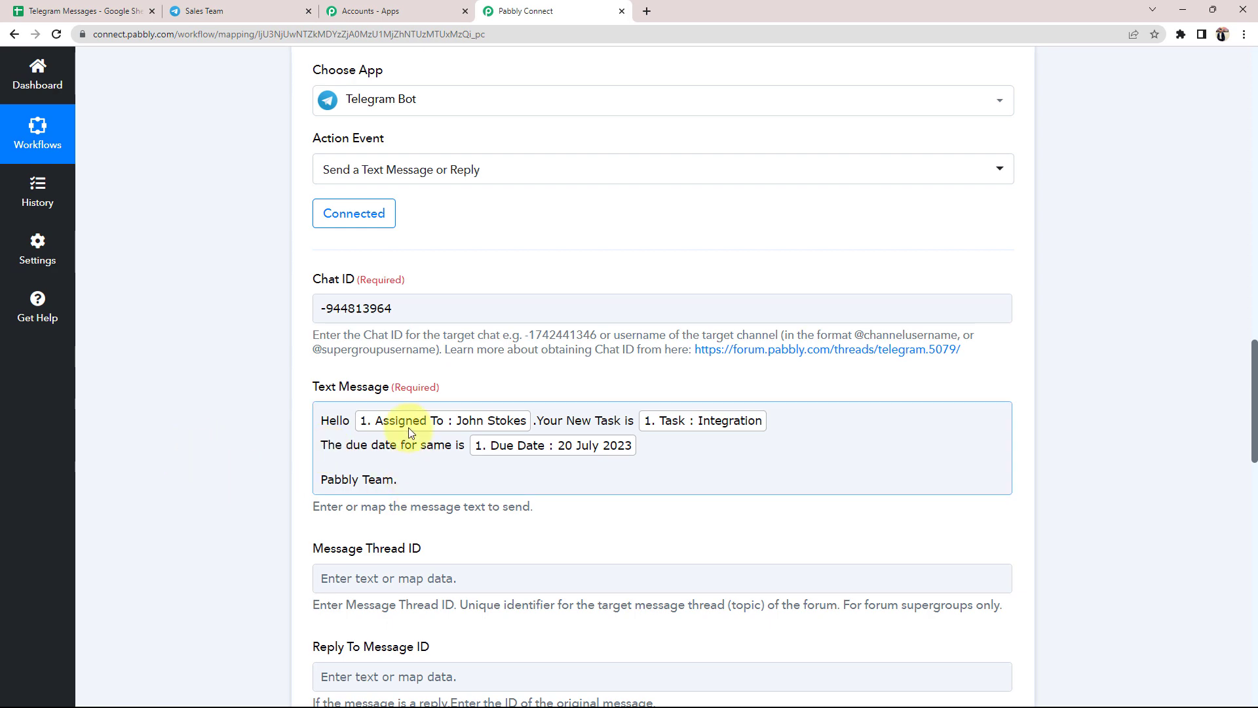
# Step: Keep Parse Mode at HTML and run Save & Send Test Request for the Telegram action
pyautogui.scroll(-2, 283, 454)
pyautogui.scroll(-4, 244, 462)
pyautogui.scroll(-3, 360, 478)
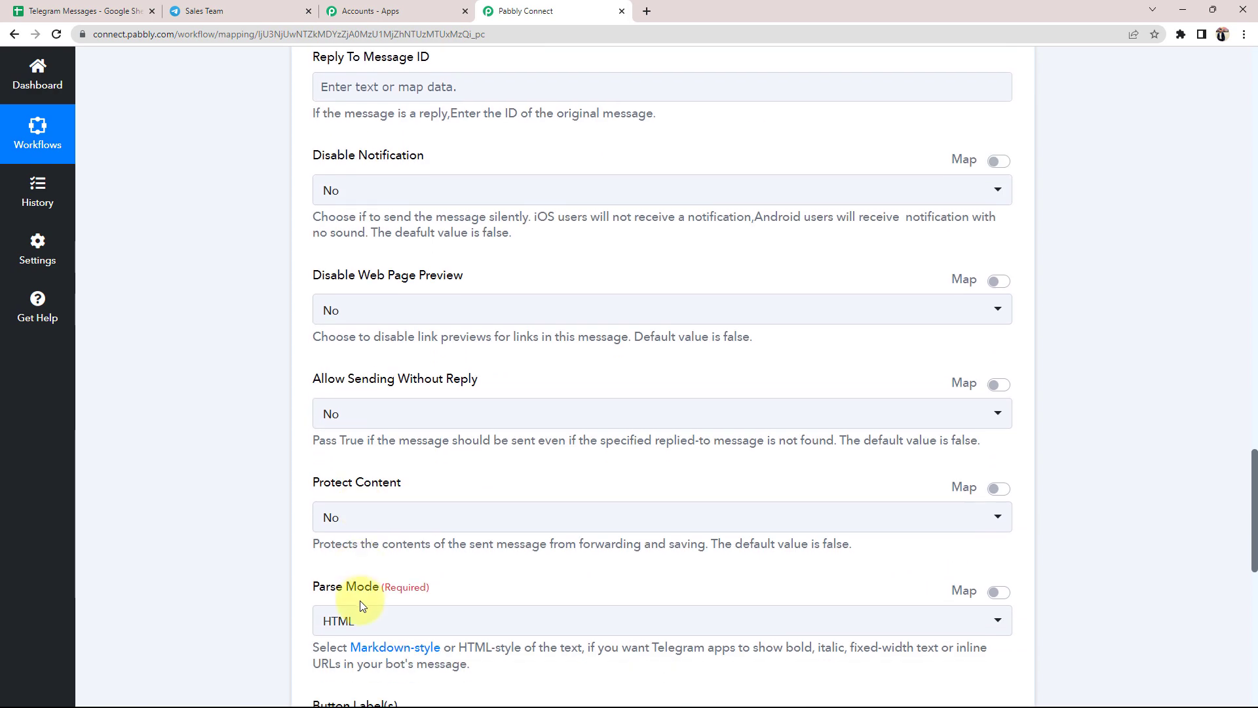
pyautogui.scroll(-3, 360, 590)
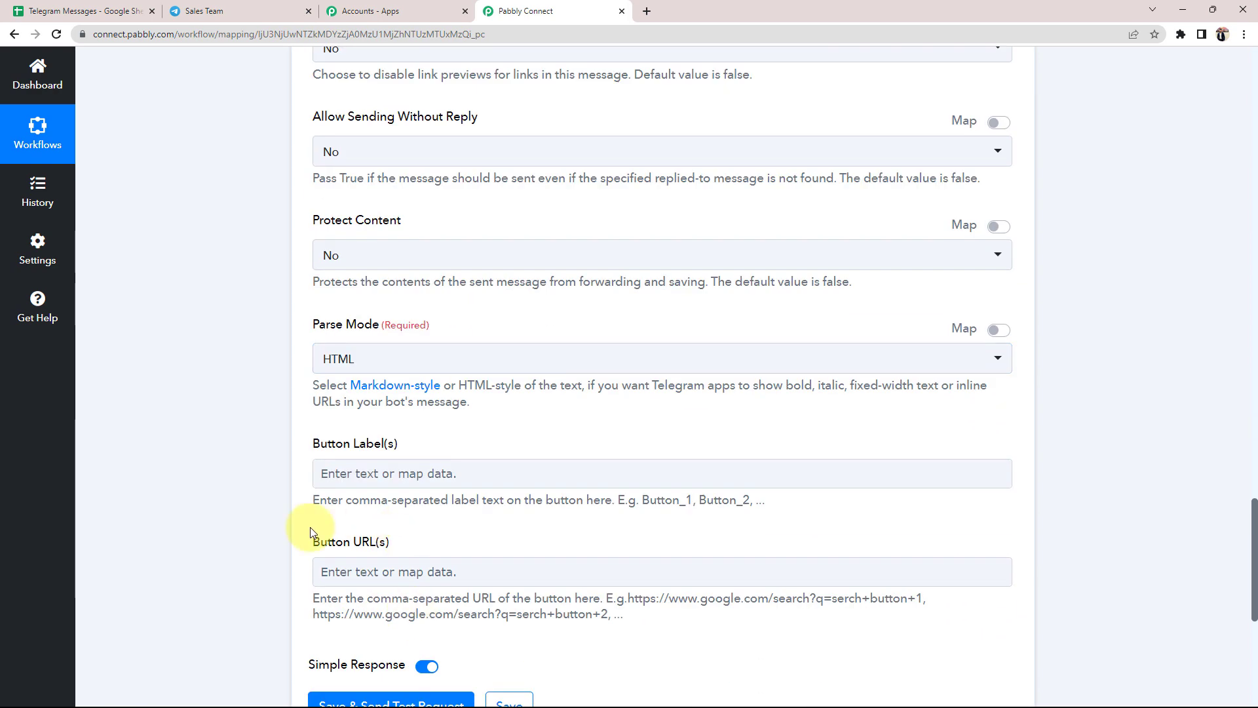
pyautogui.click(338, 359)
pyautogui.click(342, 430)
pyautogui.scroll(2, 288, 412)
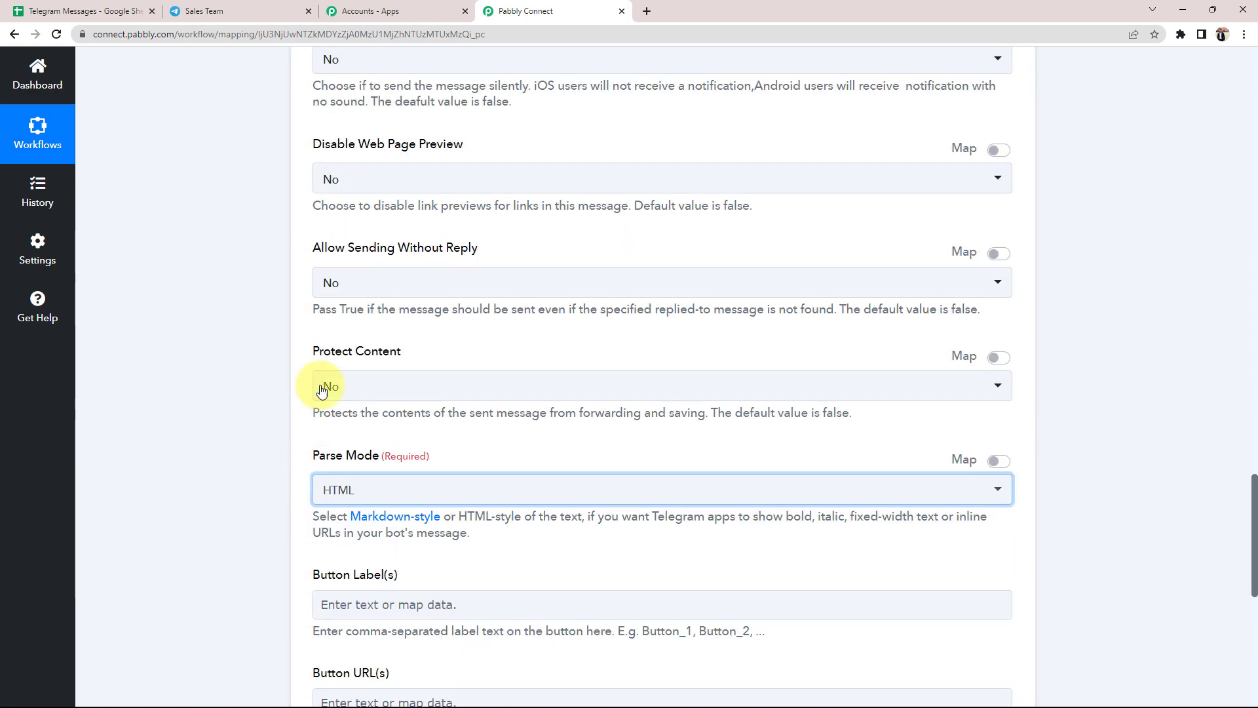
pyautogui.scroll(-3, 182, 468)
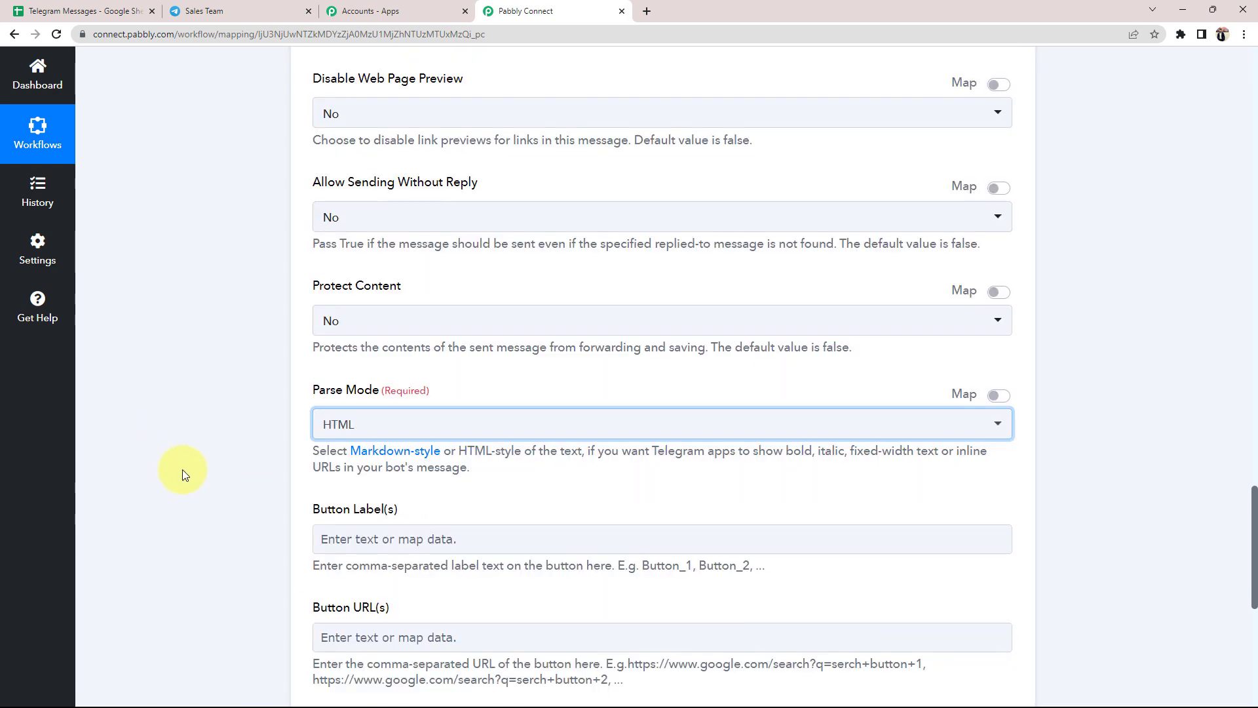
pyautogui.scroll(-2, 179, 498)
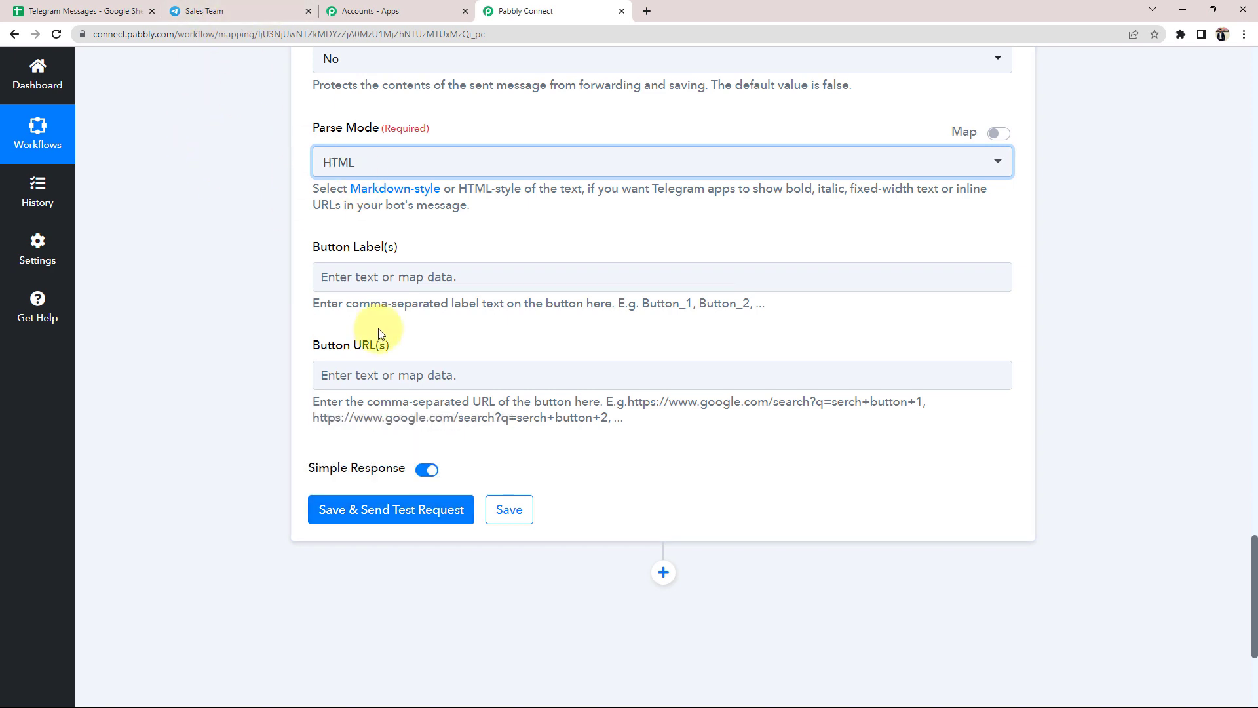
pyautogui.click(364, 516)
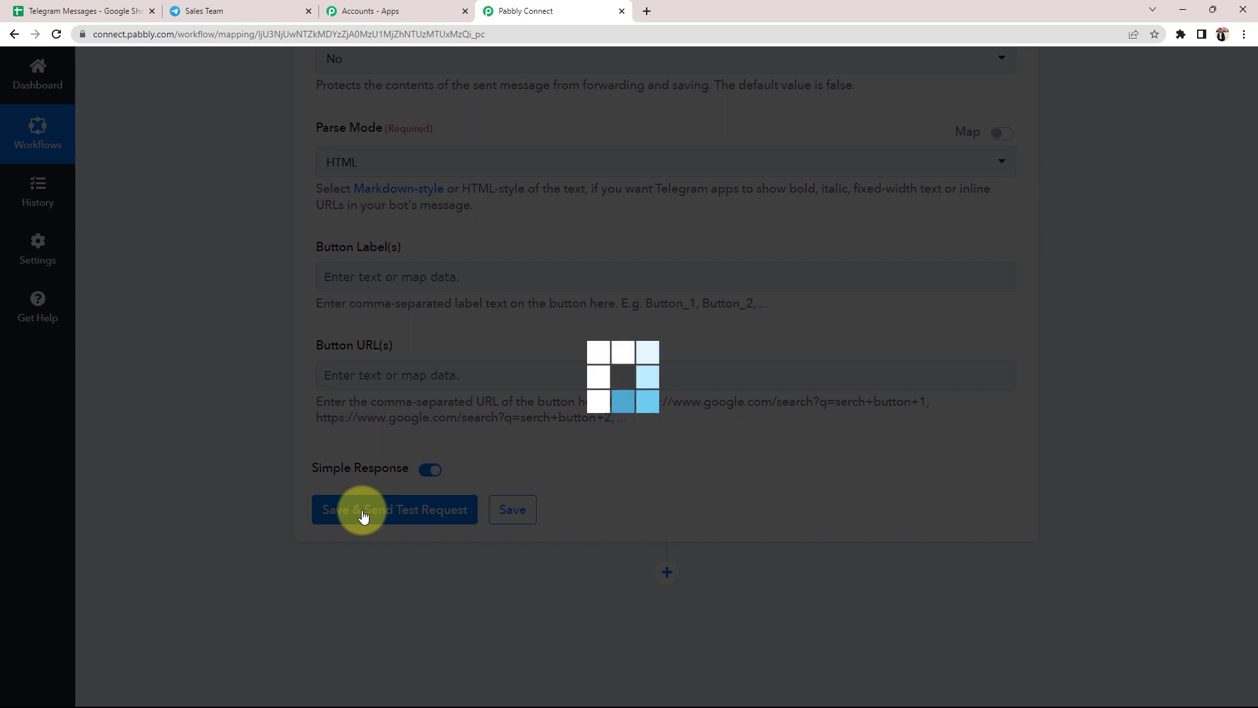
# Step: Check the Response Received table for the returned Sales Team chat ID, then switch to that Telegram chat
pyautogui.scroll(-2, 252, 534)
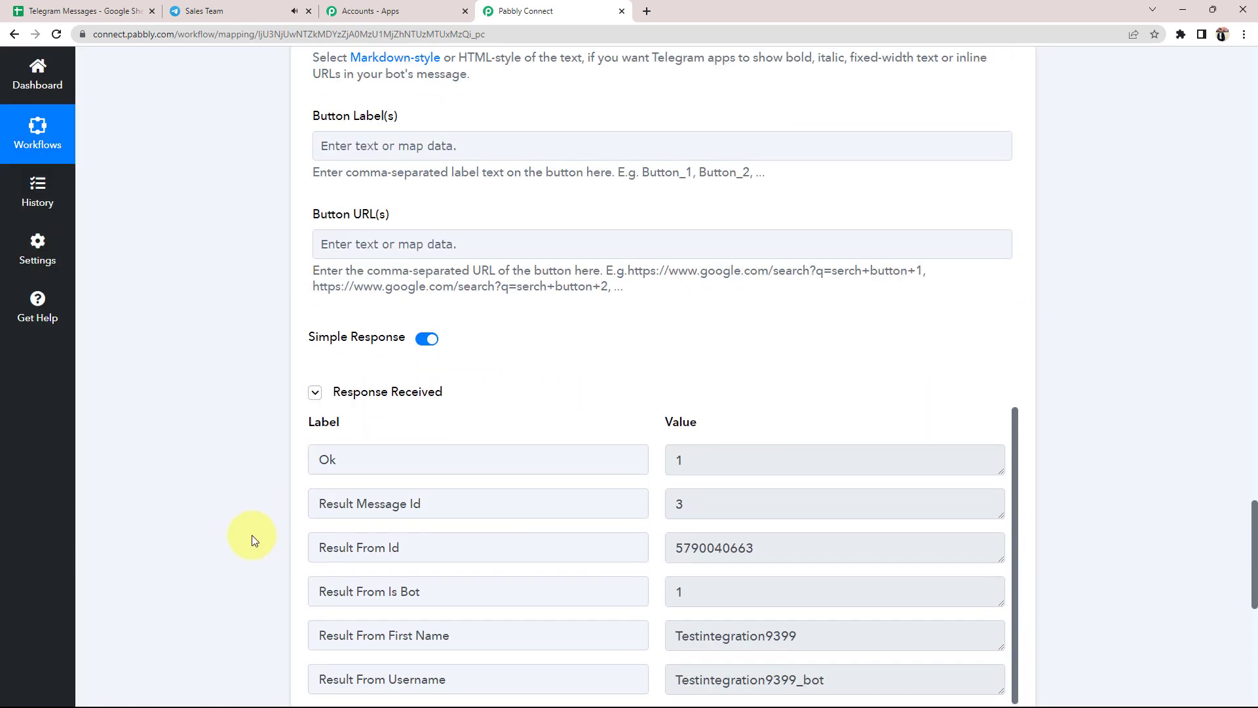
pyautogui.scroll(-2, 254, 541)
pyautogui.scroll(-3, 789, 505)
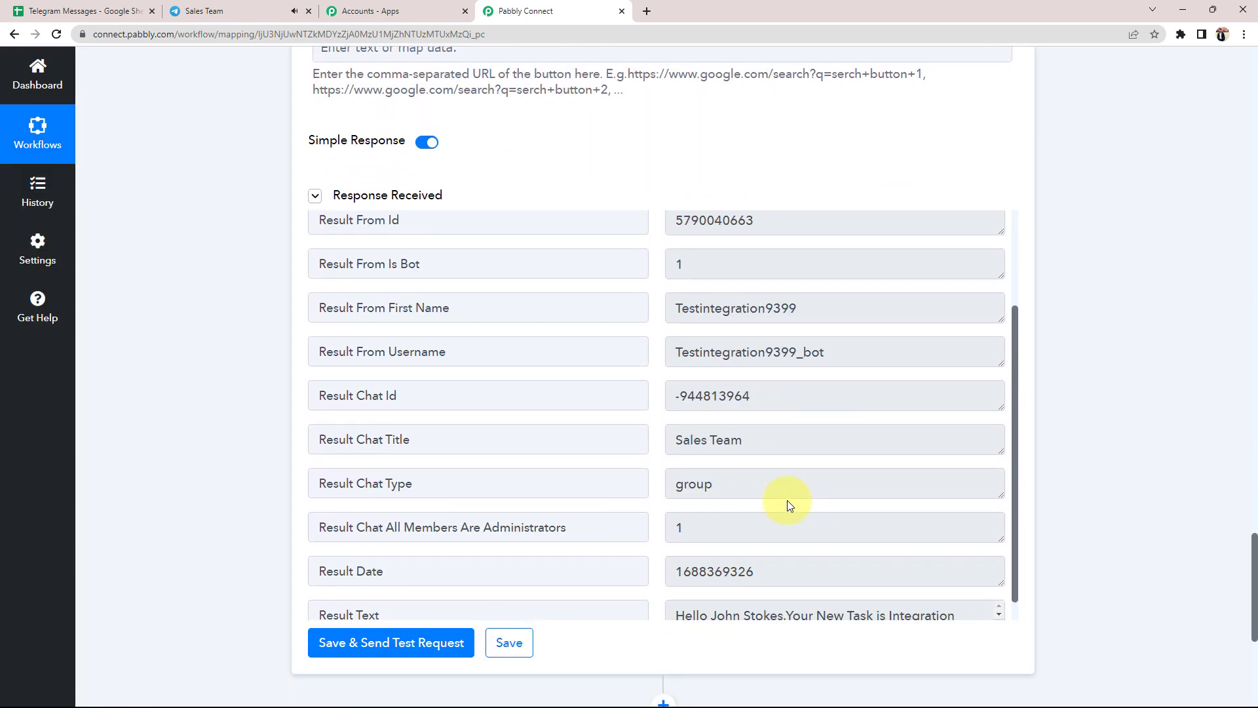
pyautogui.moveTo(778, 398); pyautogui.dragTo(659, 401)
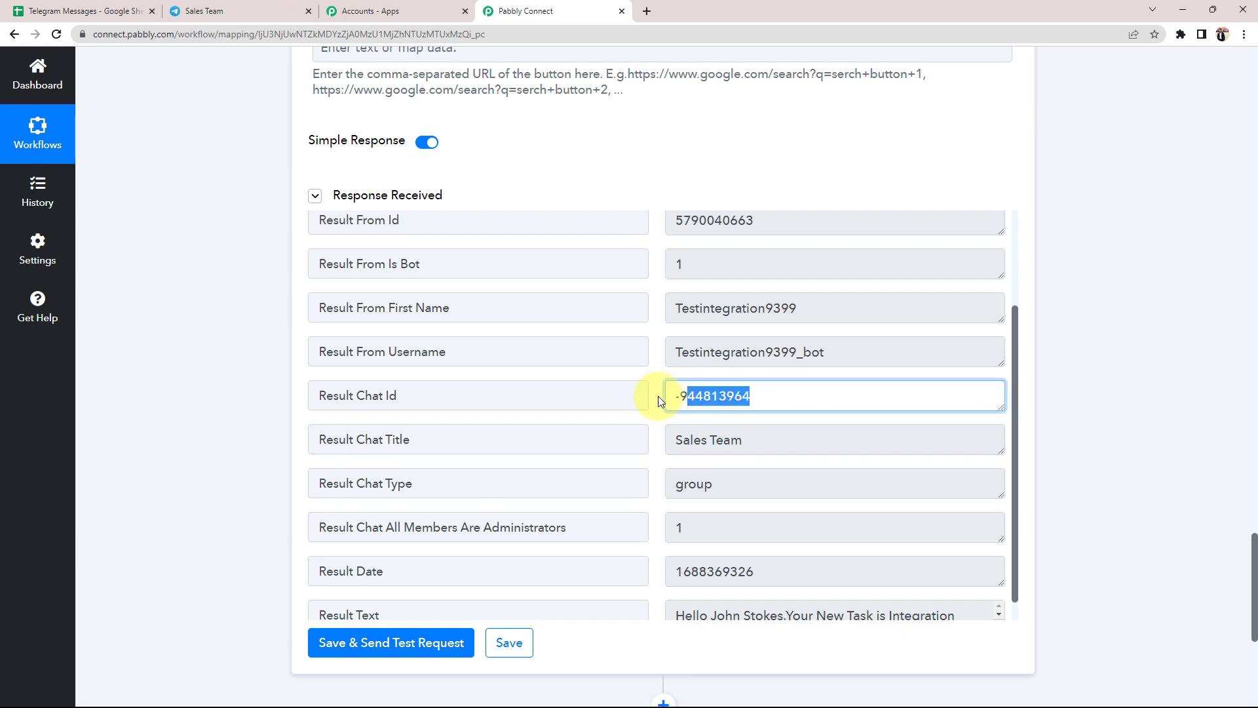
pyautogui.click(301, 393)
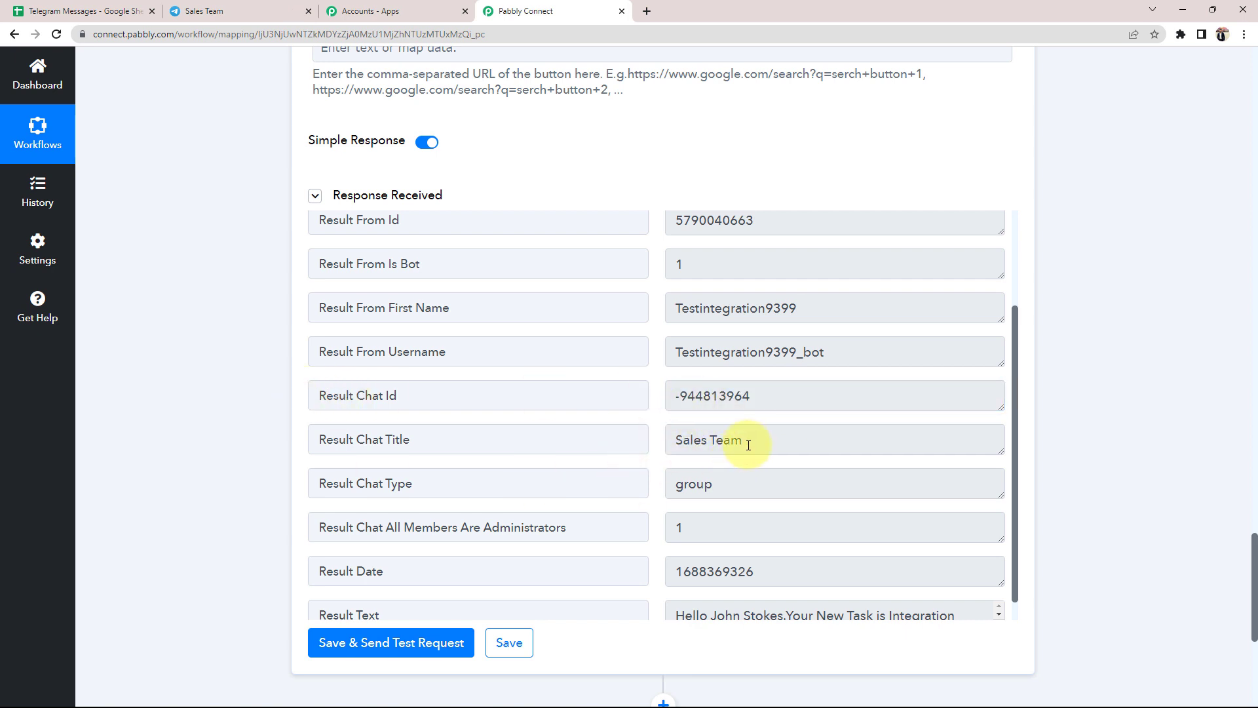
pyautogui.click(212, 12)
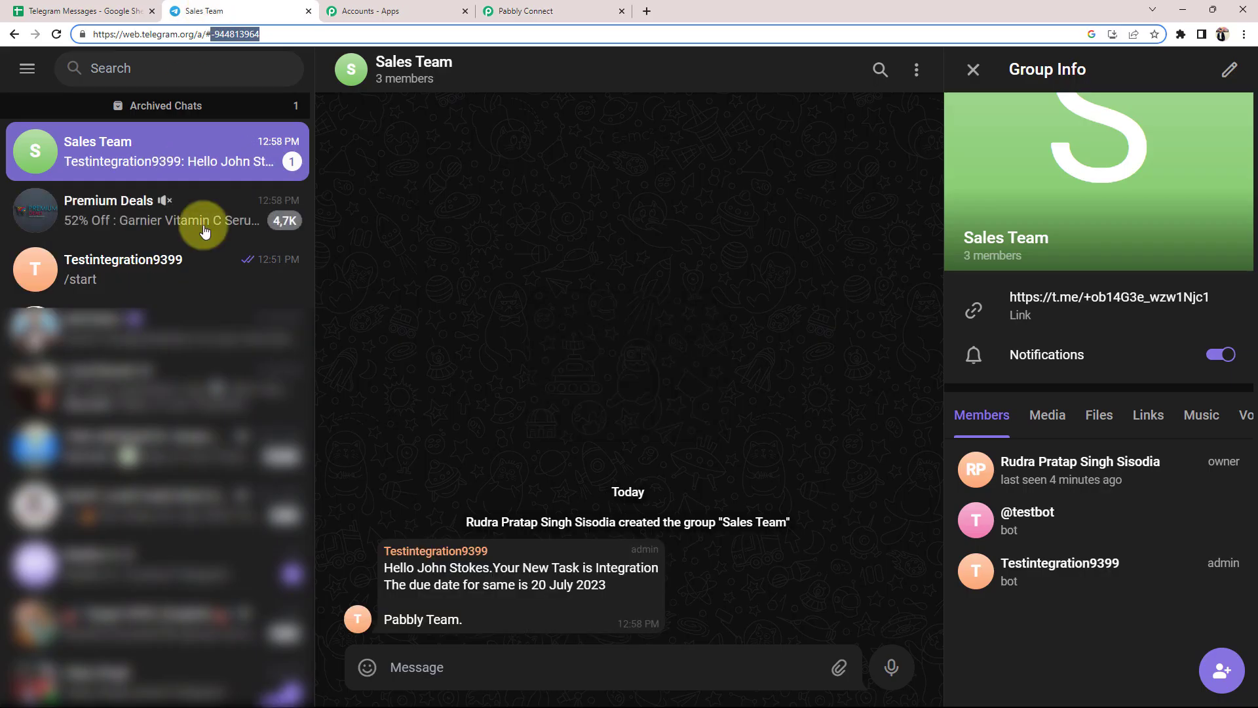
# Step: Close Group Info to read the bot's Integration task message, then go back to Pabbly Connect
pyautogui.click(737, 237)
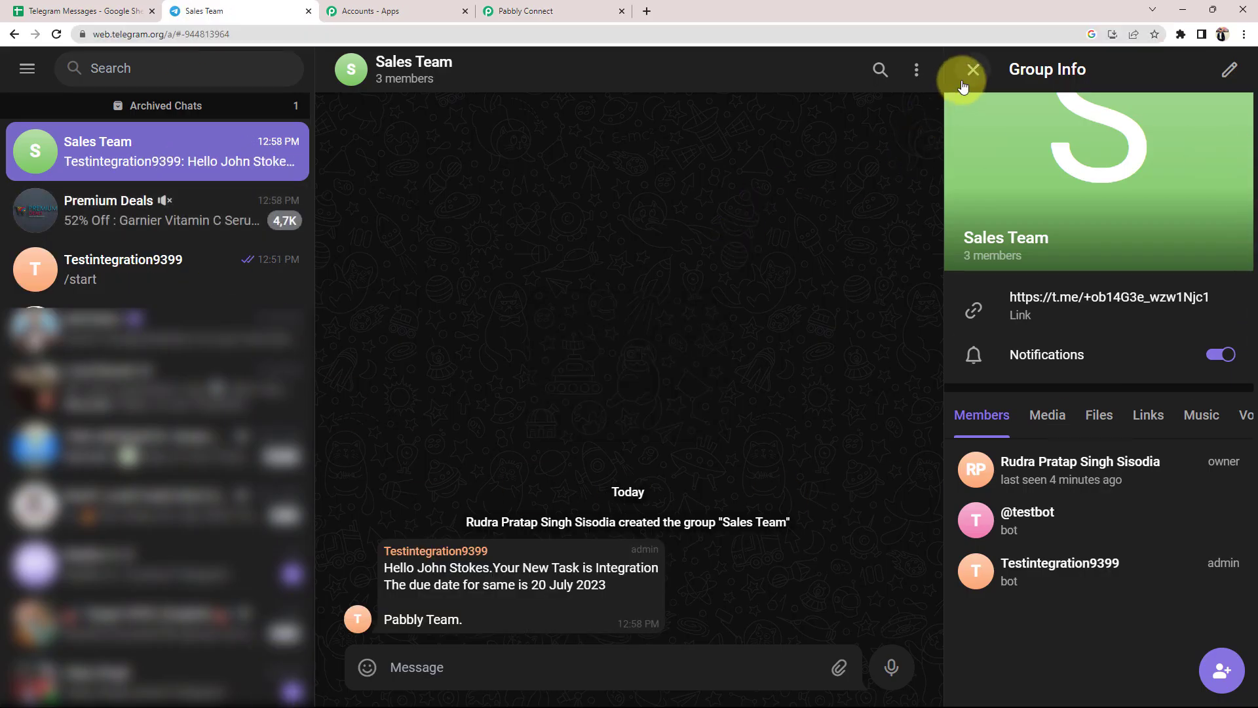
pyautogui.click(962, 84)
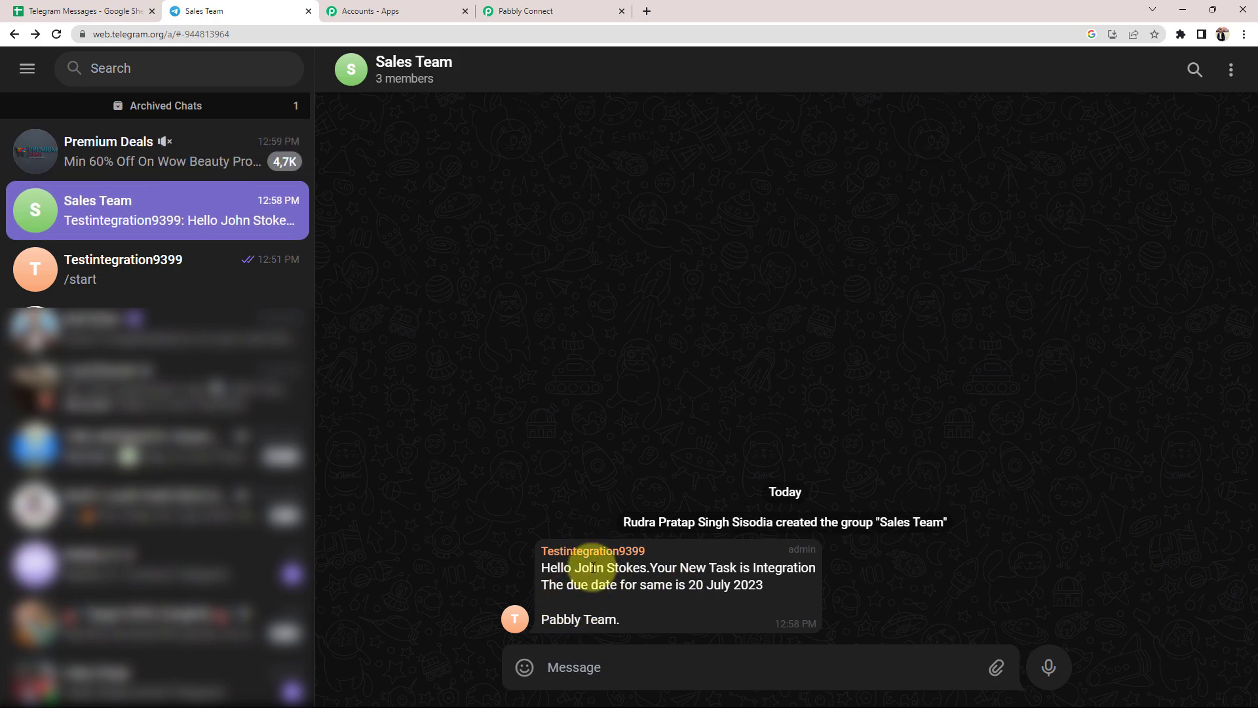
pyautogui.click(524, 10)
# Step: Scroll to the top of the workflow and collapse the Google Sheets trigger step
pyautogui.scroll(8, 197, 485)
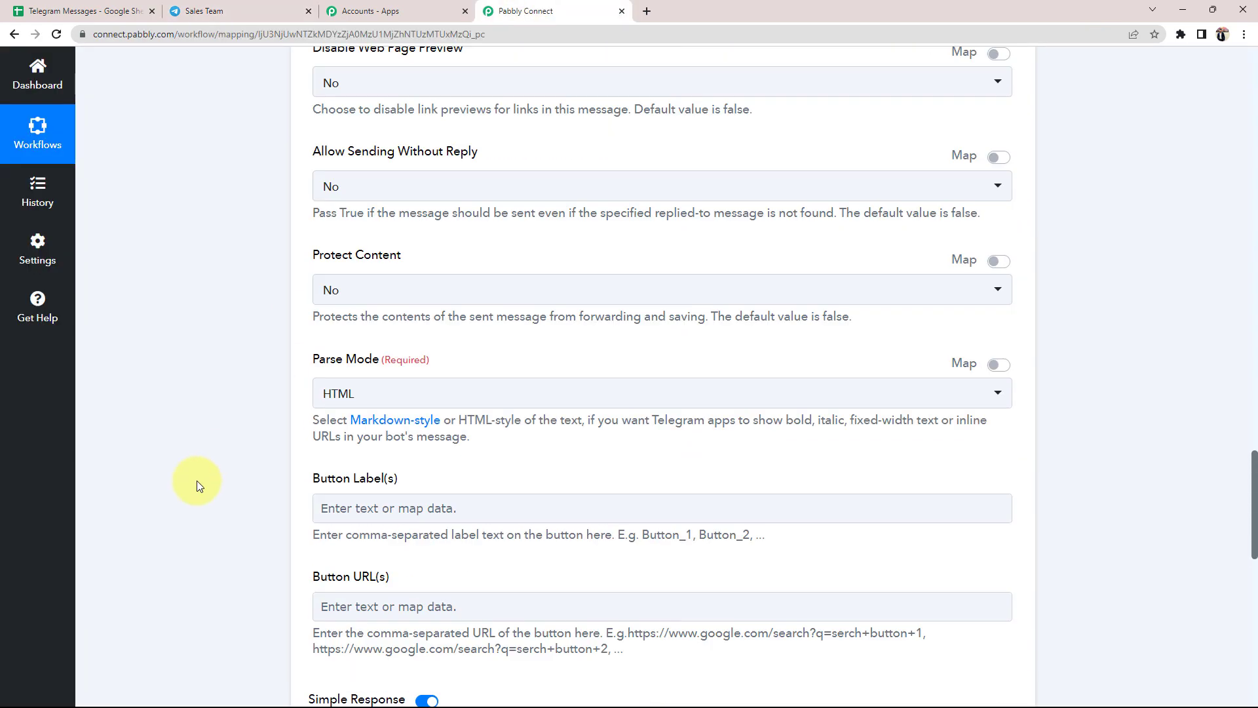
pyautogui.scroll(8, 196, 485)
pyautogui.scroll(8, 197, 485)
pyautogui.scroll(4, 196, 485)
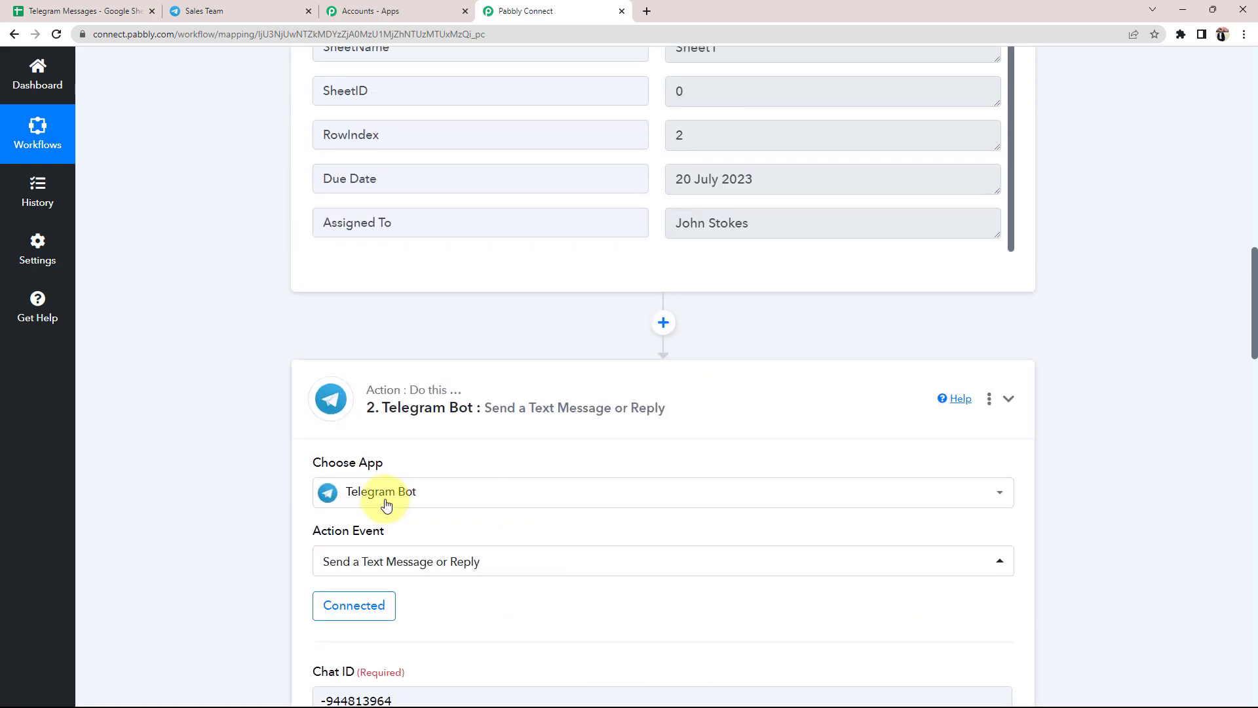
pyautogui.scroll(10, 387, 503)
pyautogui.scroll(10, 387, 502)
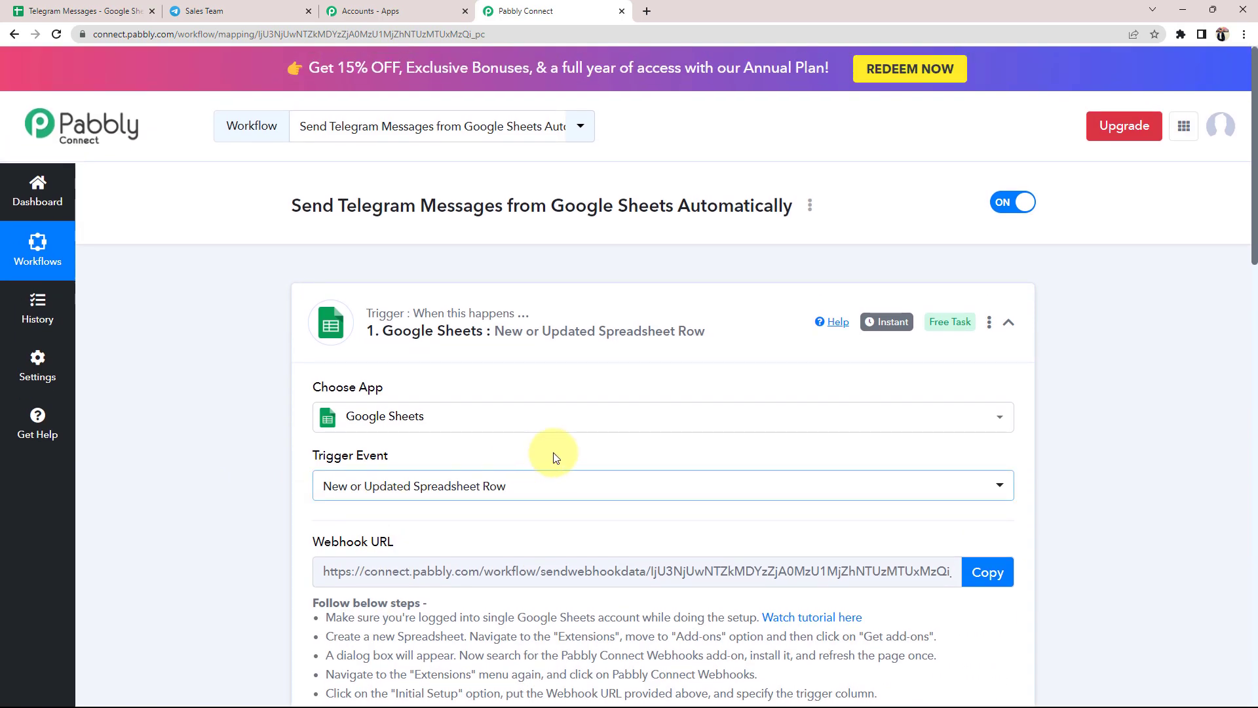
pyautogui.click(798, 321)
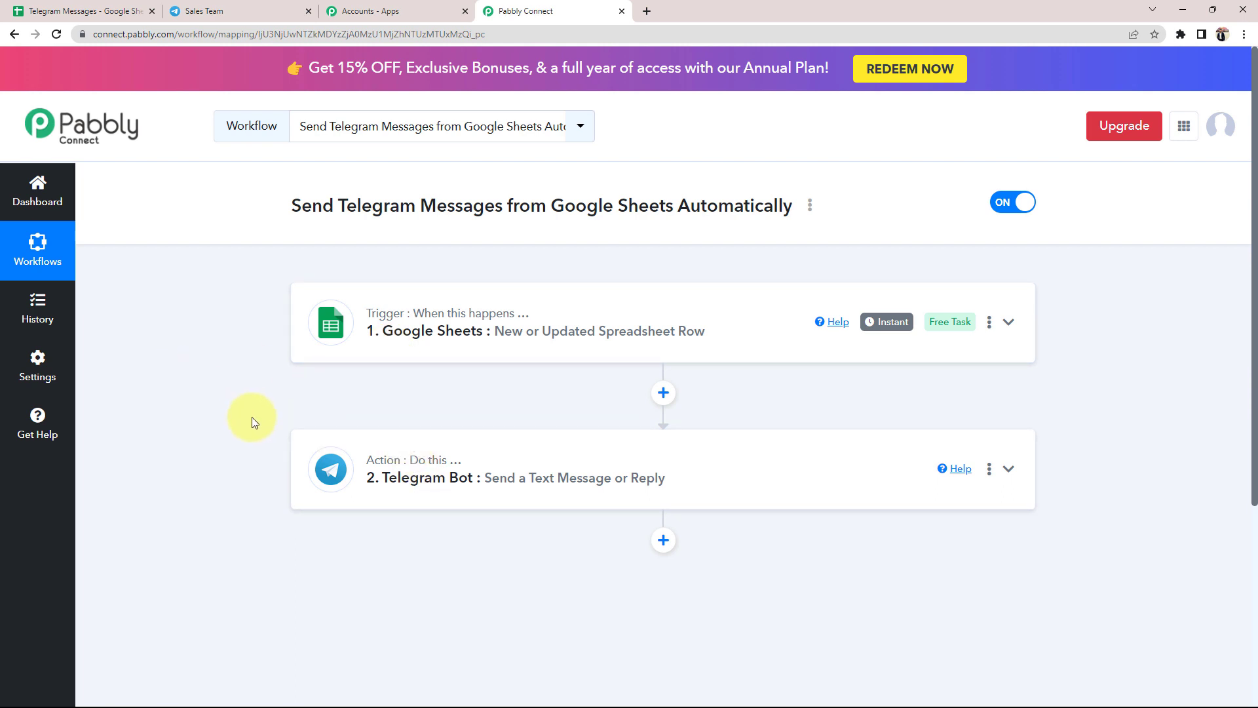
# Step: Enter task SEO, the assignee's name and due date 31 July 2023 in row 3
pyautogui.click(98, 11)
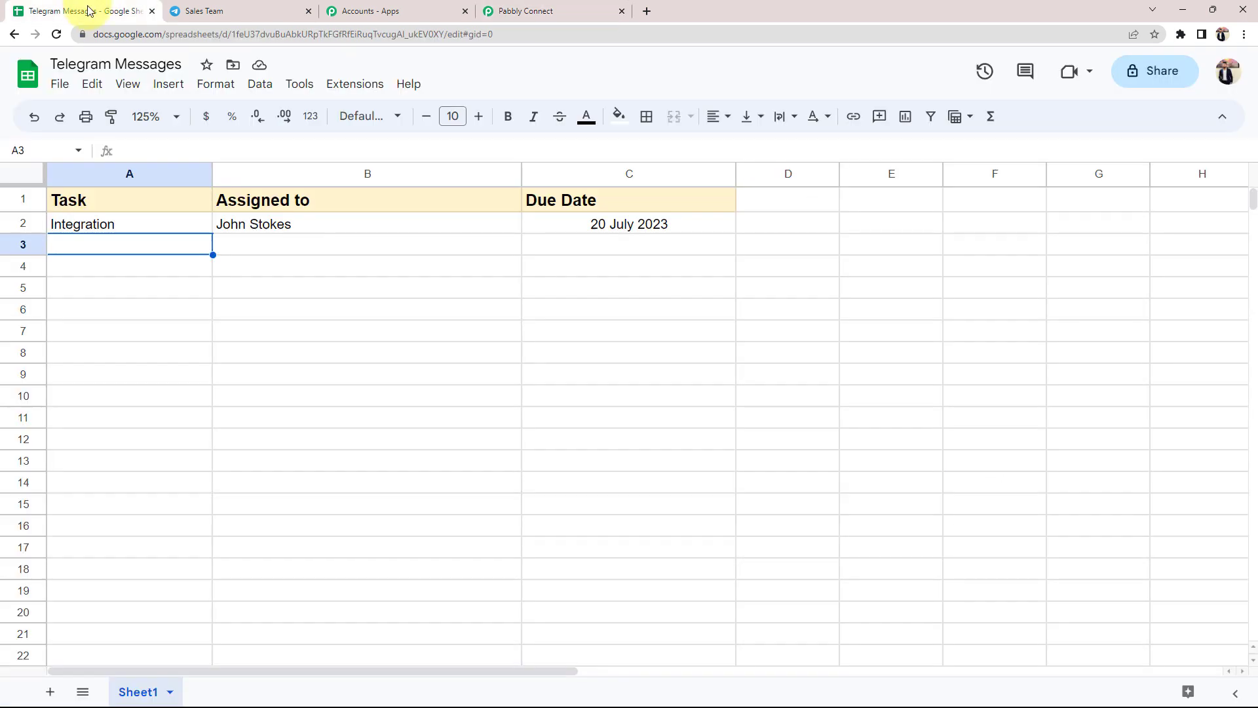
pyautogui.doubleClick(101, 248)
pyautogui.write('S')
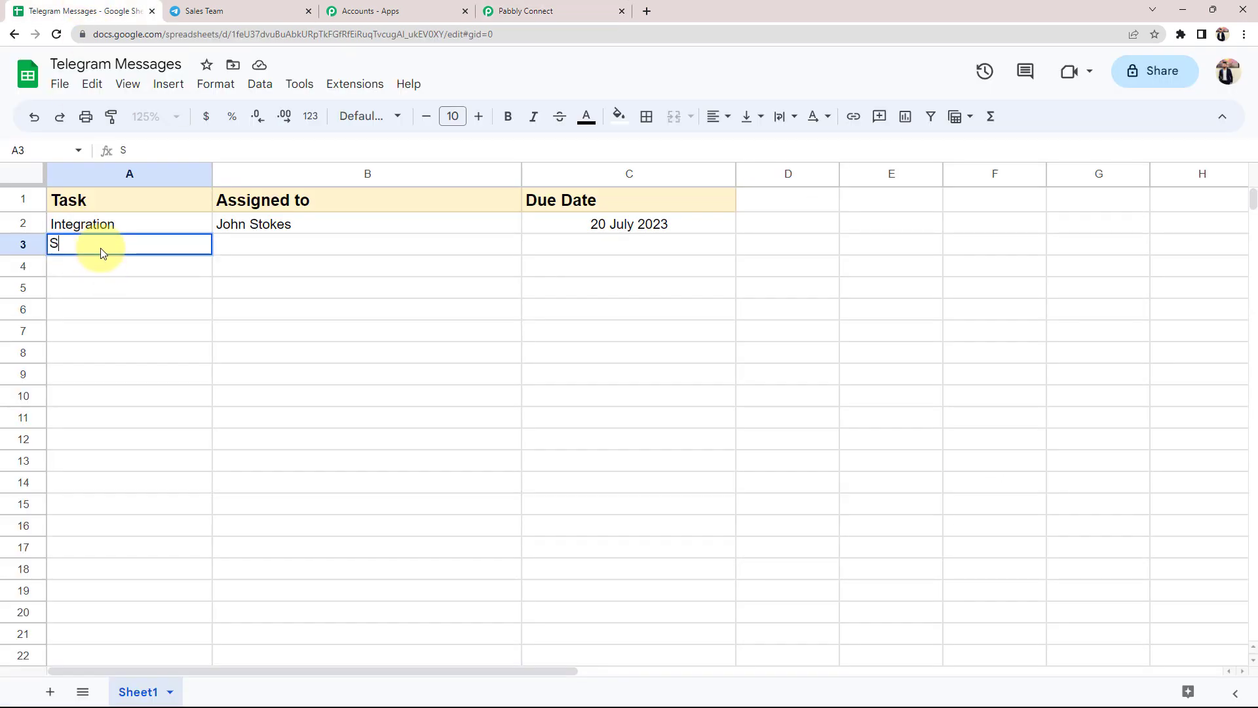
pyautogui.write('e')
pyautogui.press('BackSpace')
pyautogui.write('O')
pyautogui.press('Tab')
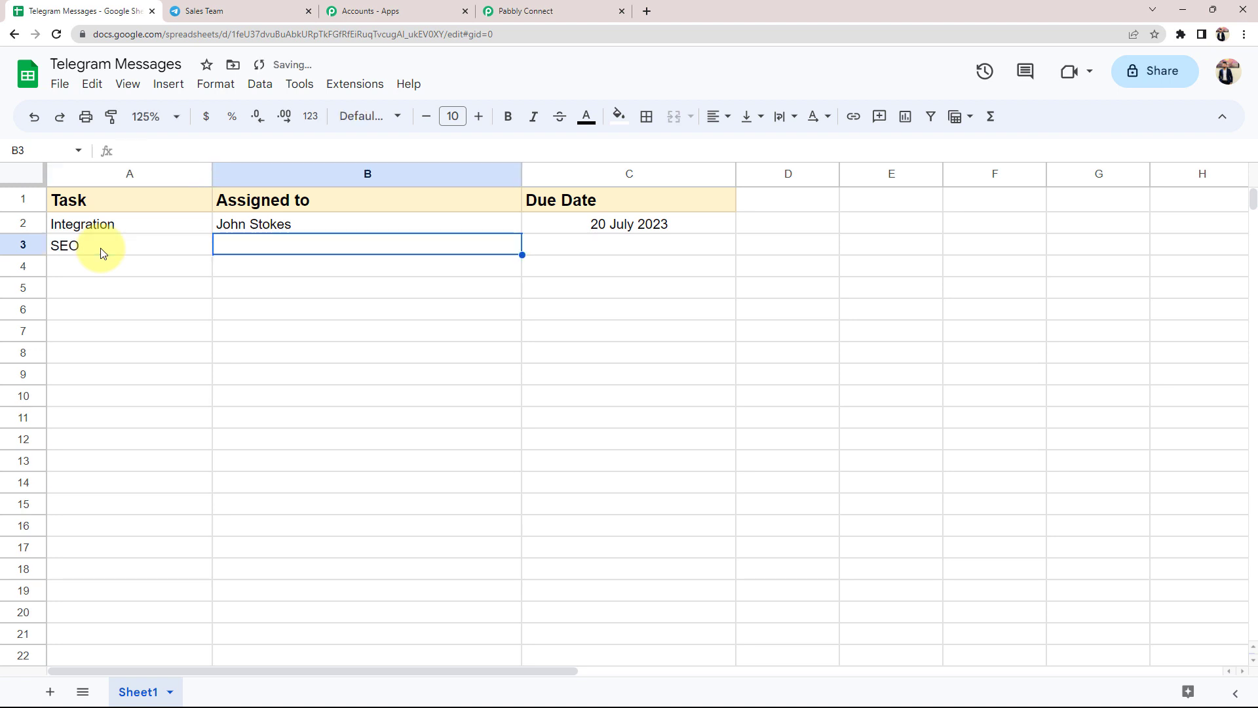
pyautogui.write('John ')
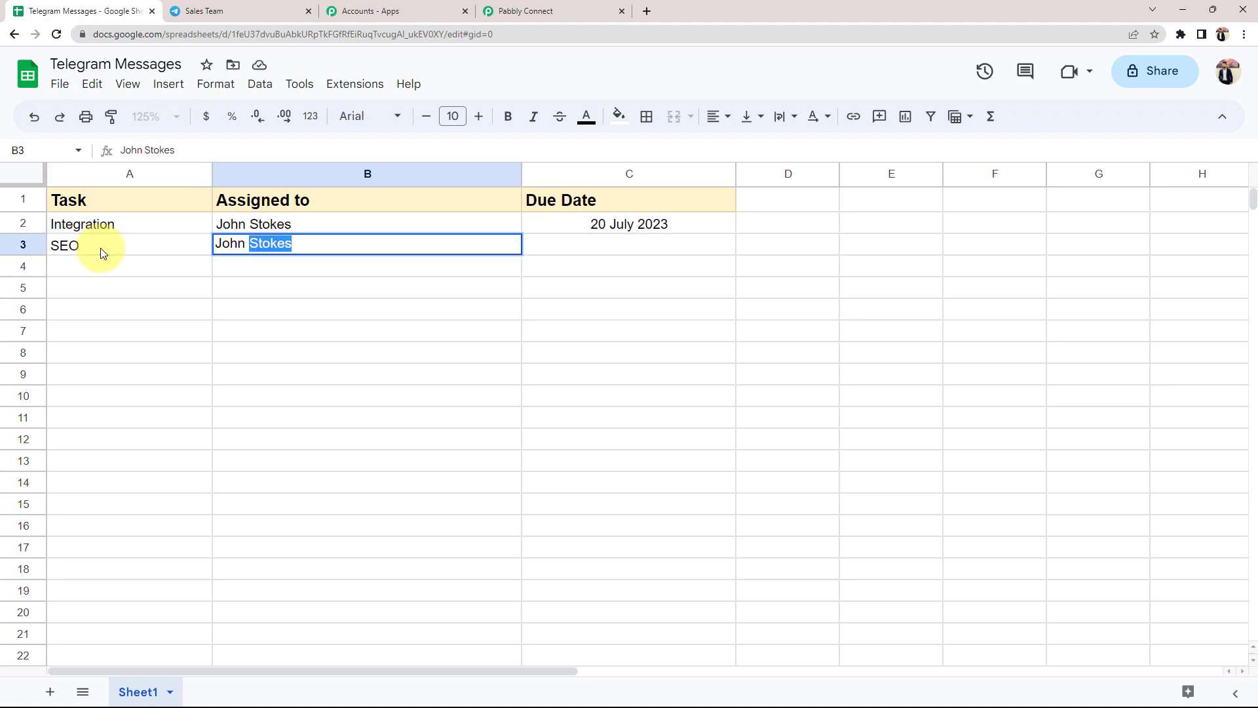
pyautogui.write('Root')
pyautogui.press('Tab')
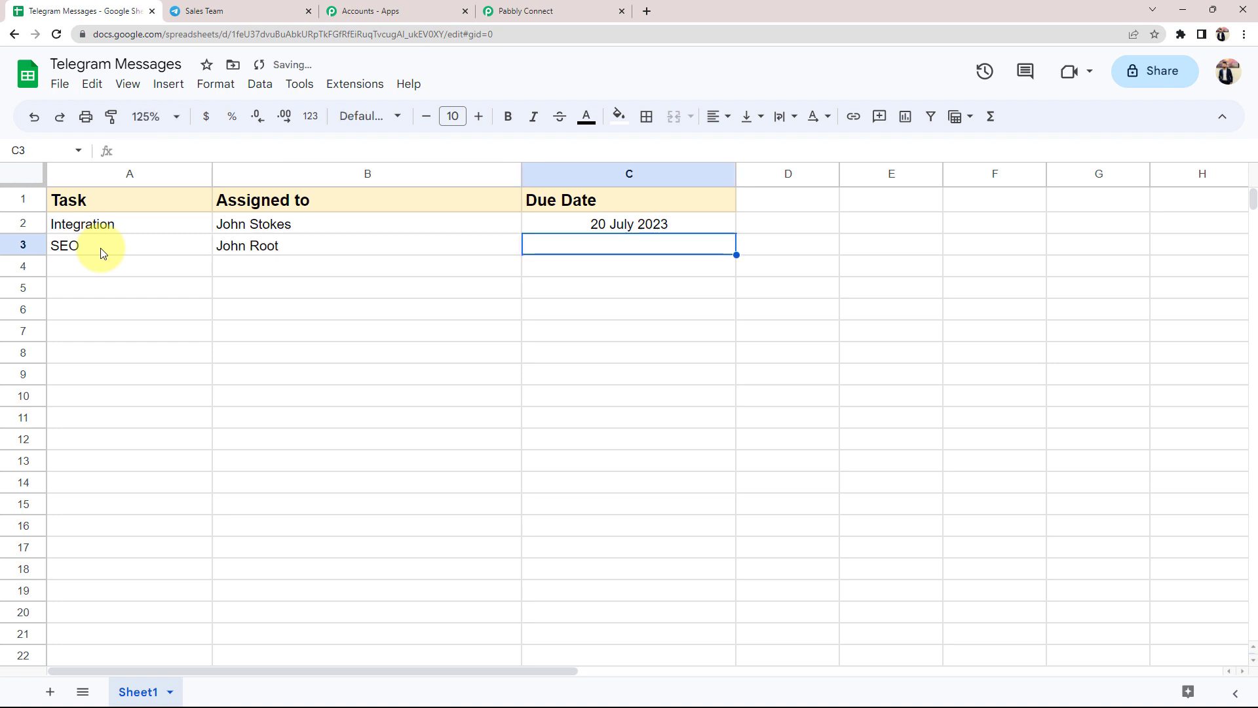
pyautogui.write('31 july 2023')
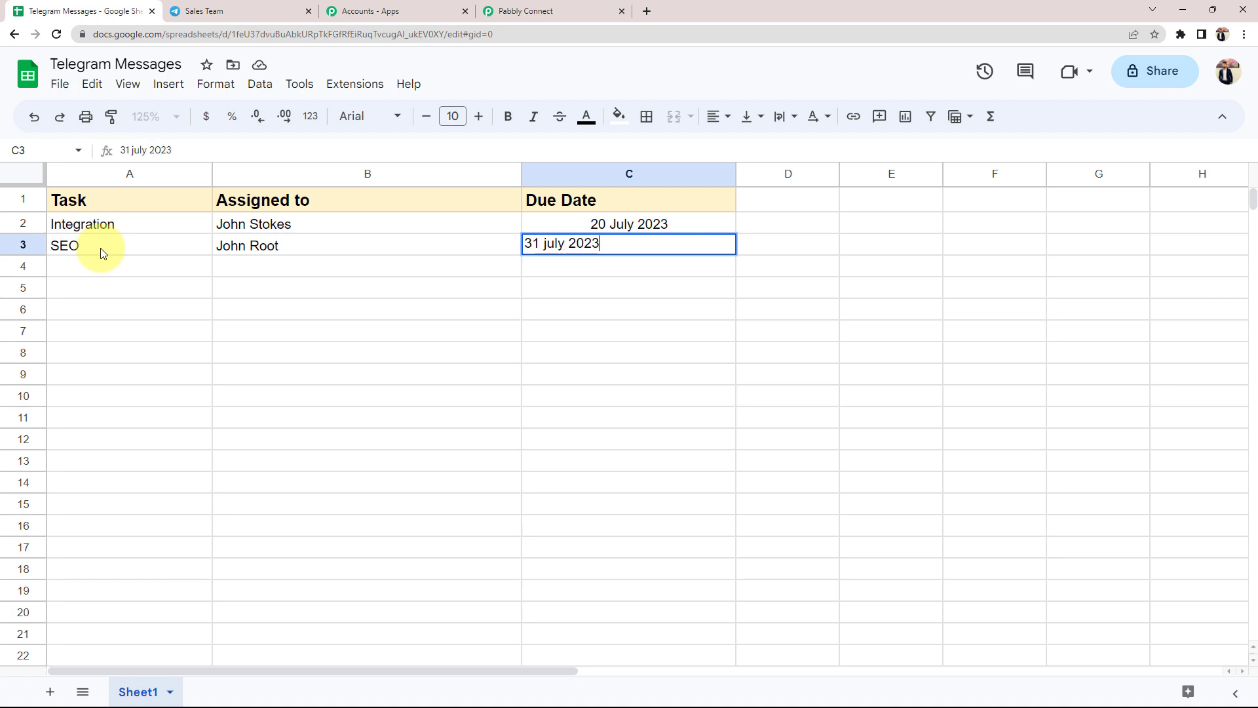
pyautogui.click(282, 417)
# Step: Centre-align the 31 July 2023 due date in cell C3
pyautogui.click(719, 244)
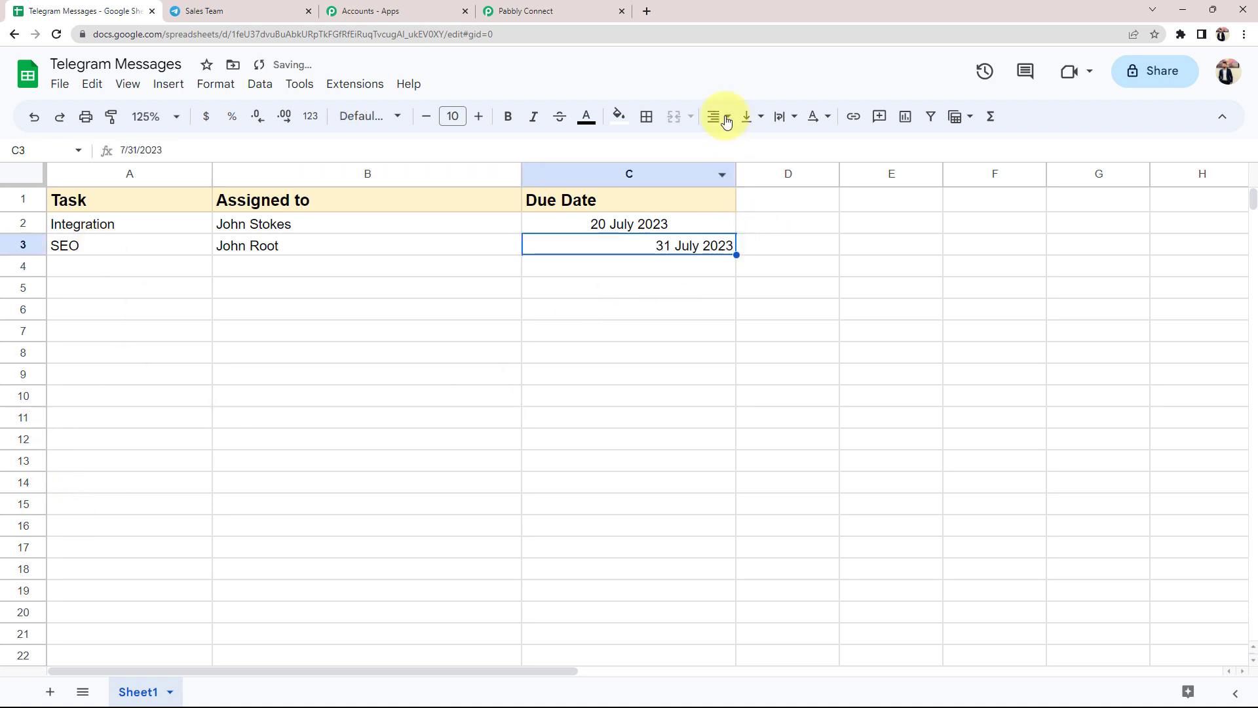
pyautogui.click(726, 121)
pyautogui.click(718, 148)
pyautogui.click(728, 121)
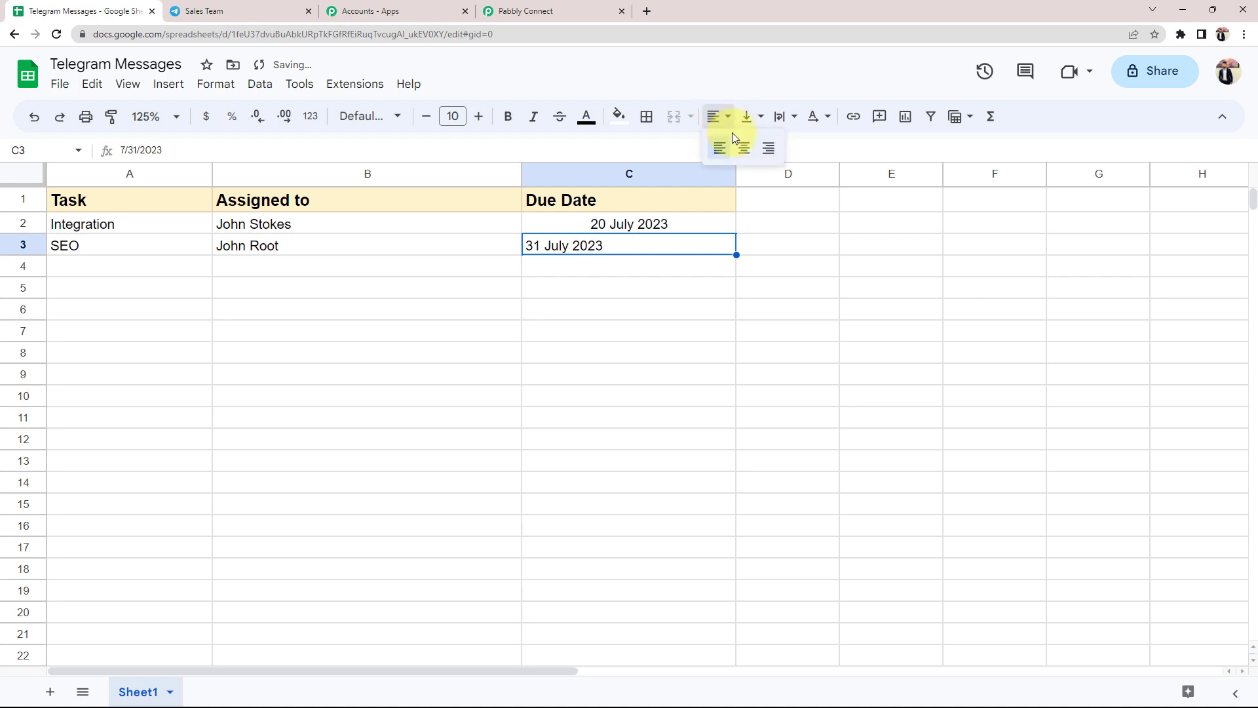
pyautogui.click(744, 147)
pyautogui.click(496, 374)
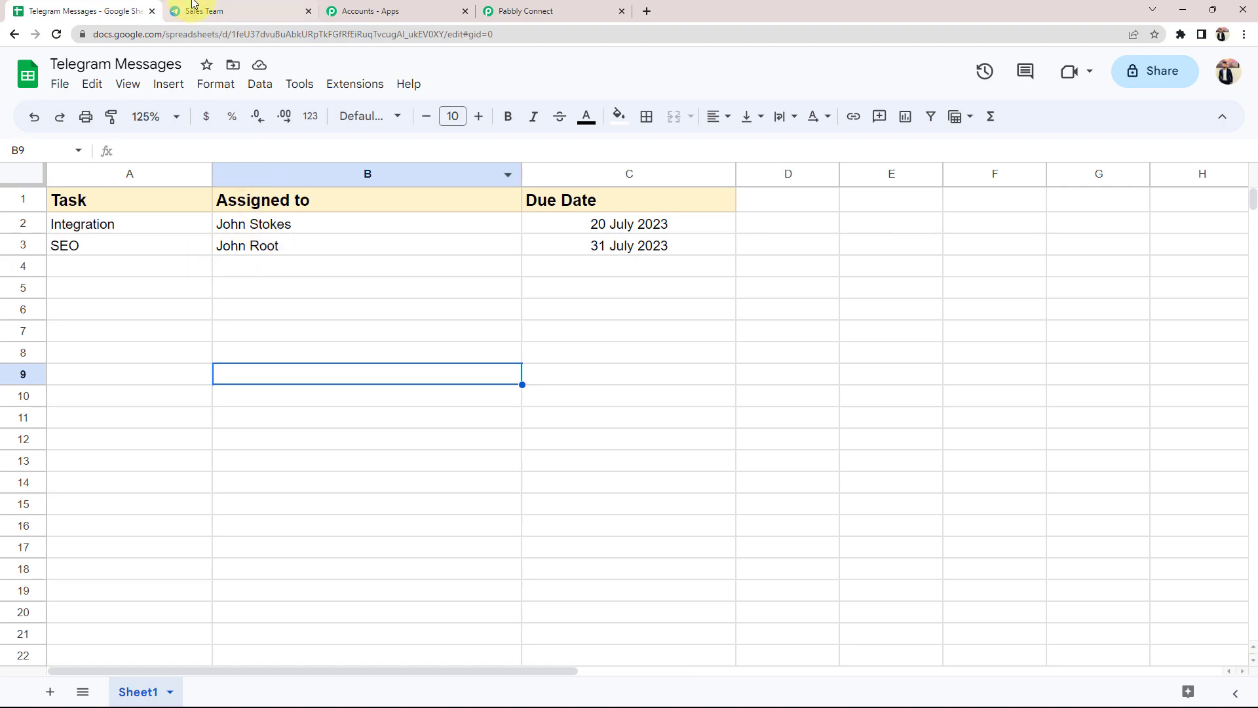
pyautogui.click(219, 7)
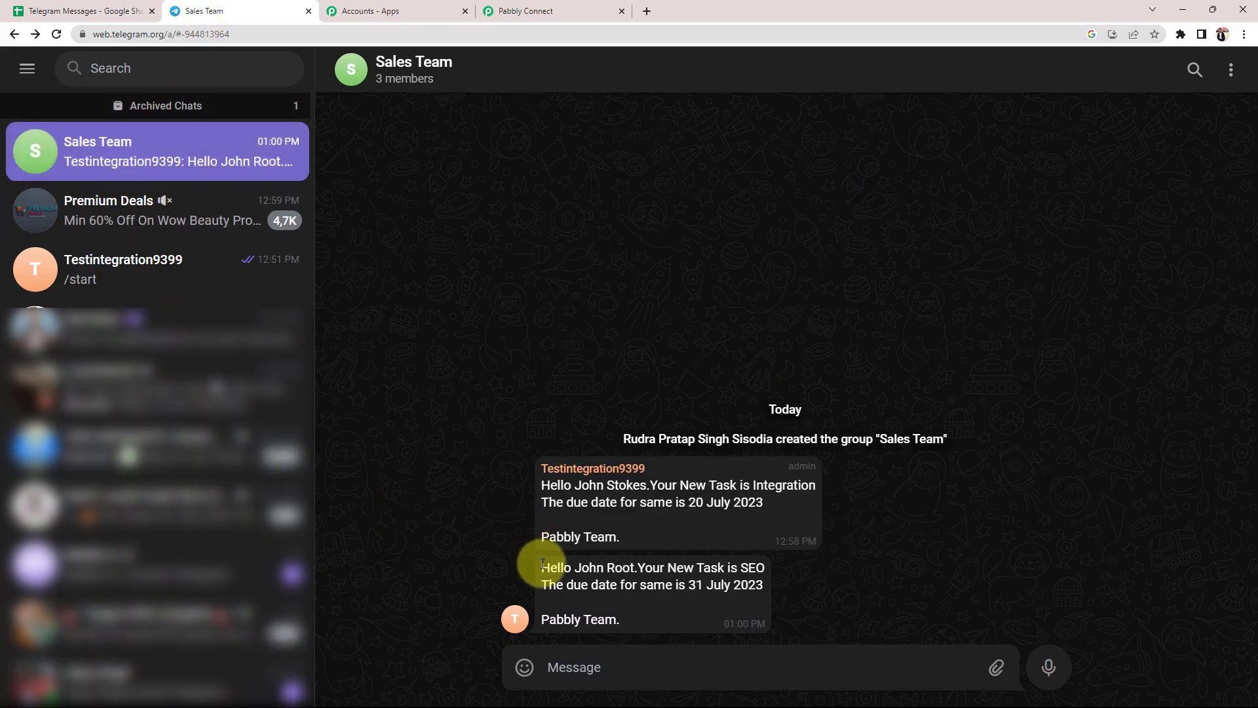
# Step: Read the new SEO task message and Pabbly Team signature, comparing it against sheet row 3
pyautogui.moveTo(542, 565); pyautogui.dragTo(587, 616)
pyautogui.click(482, 525)
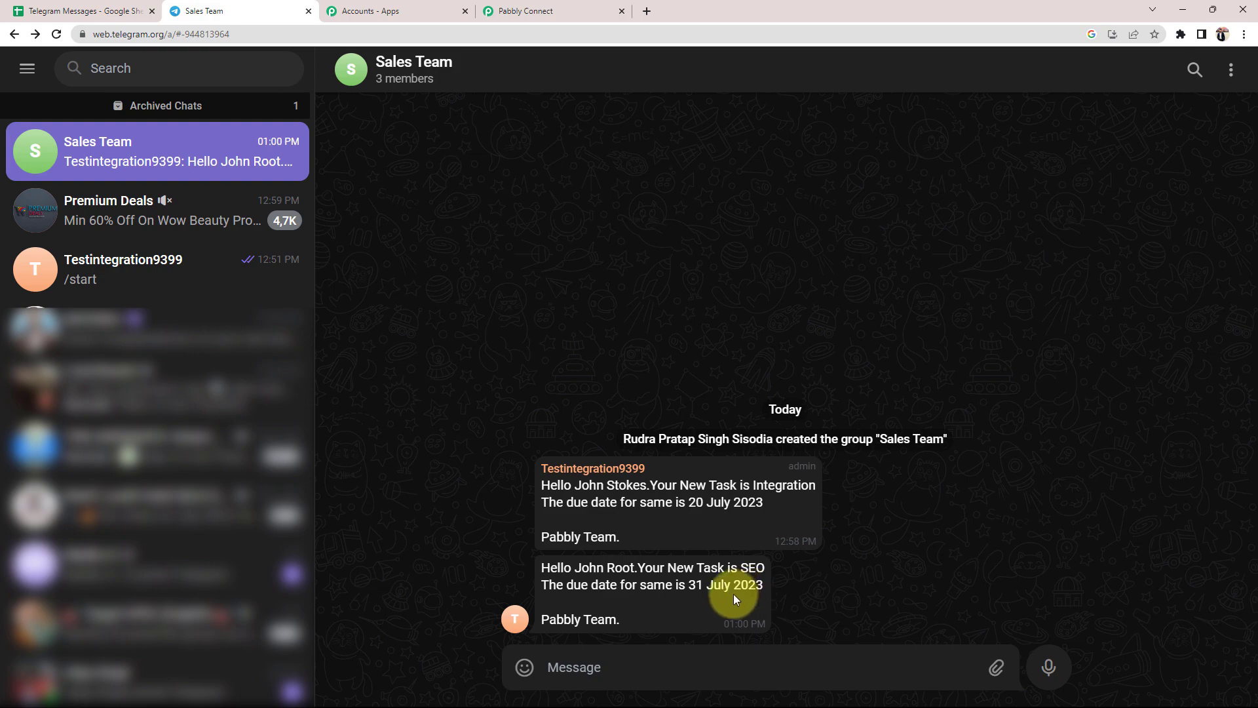
pyautogui.moveTo(533, 612); pyautogui.dragTo(623, 624)
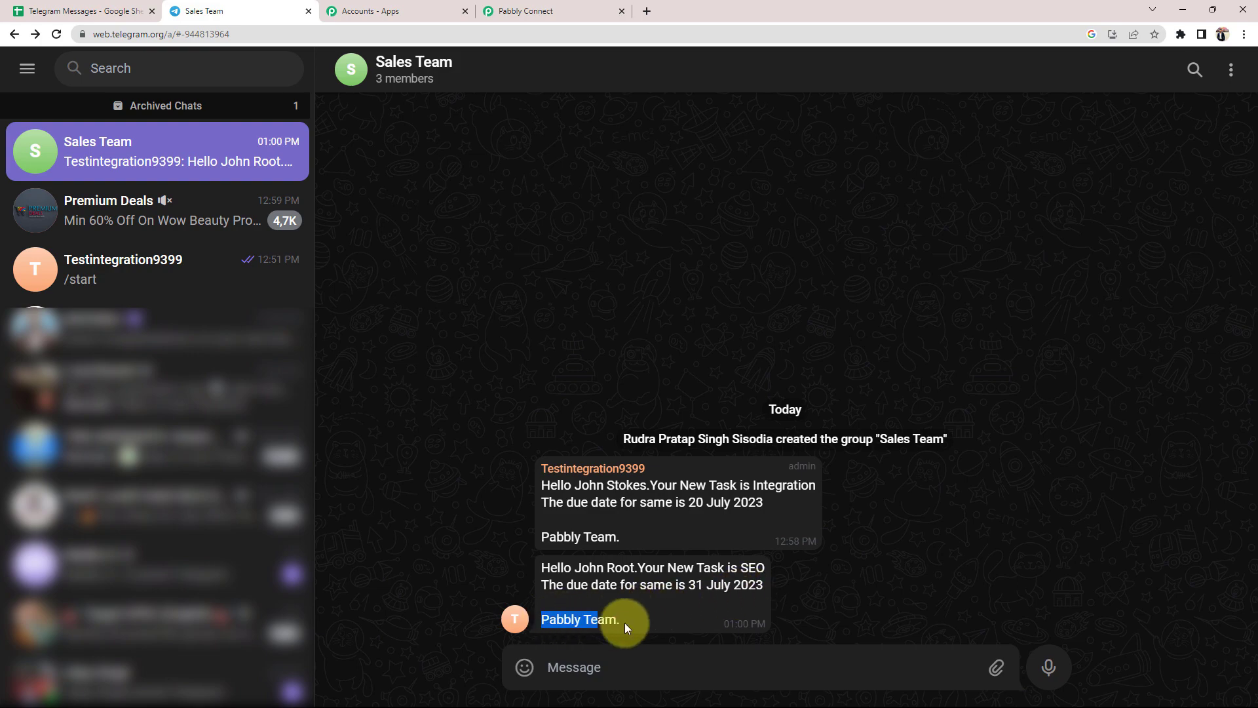
pyautogui.click(452, 556)
pyautogui.click(85, 11)
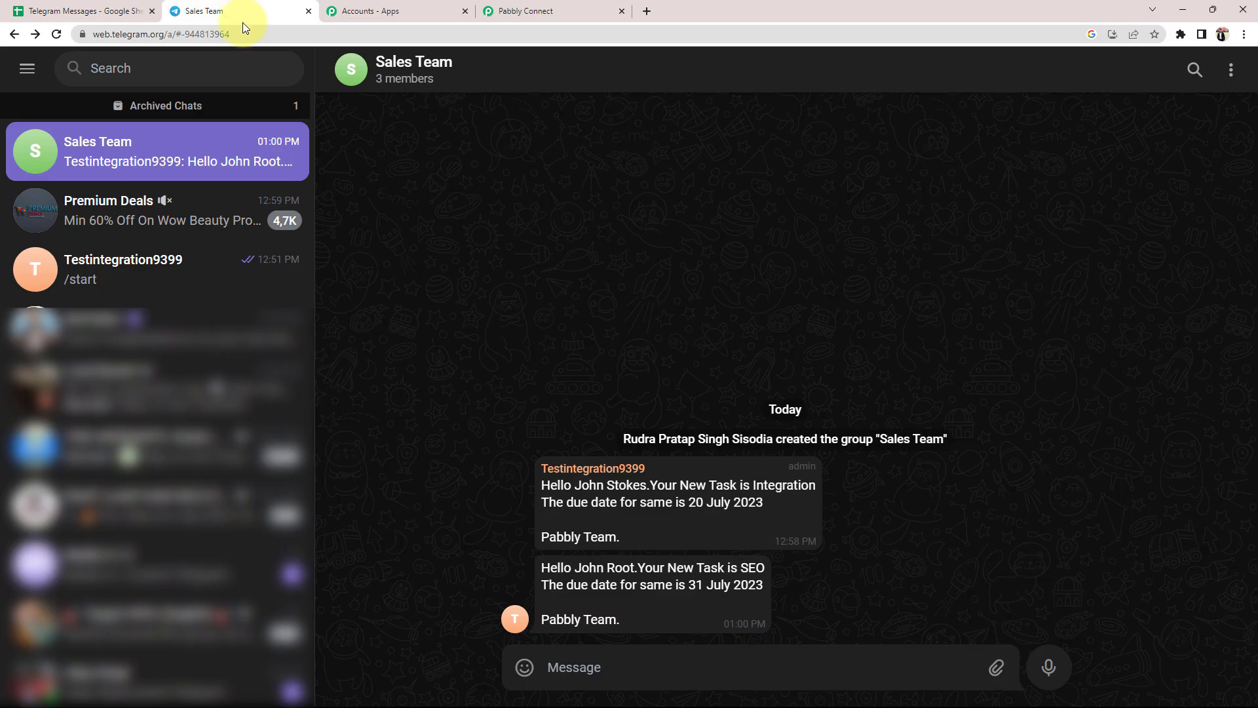
pyautogui.click(226, 11)
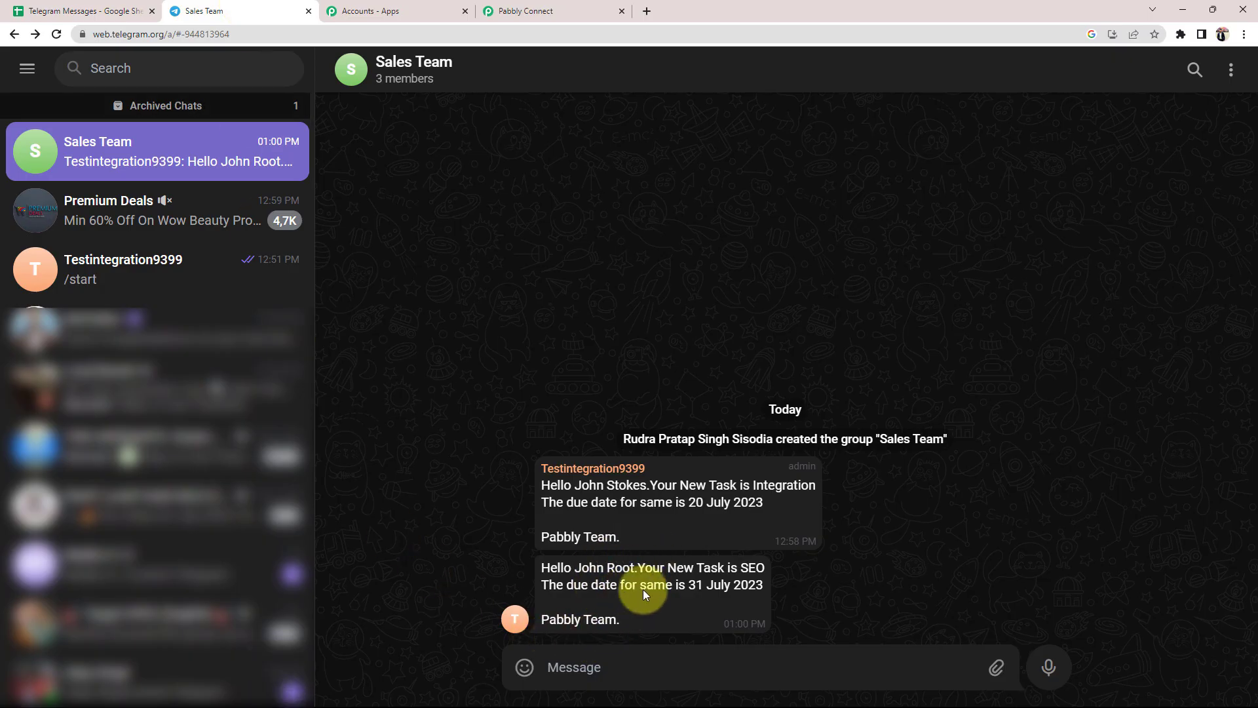
pyautogui.click(524, 11)
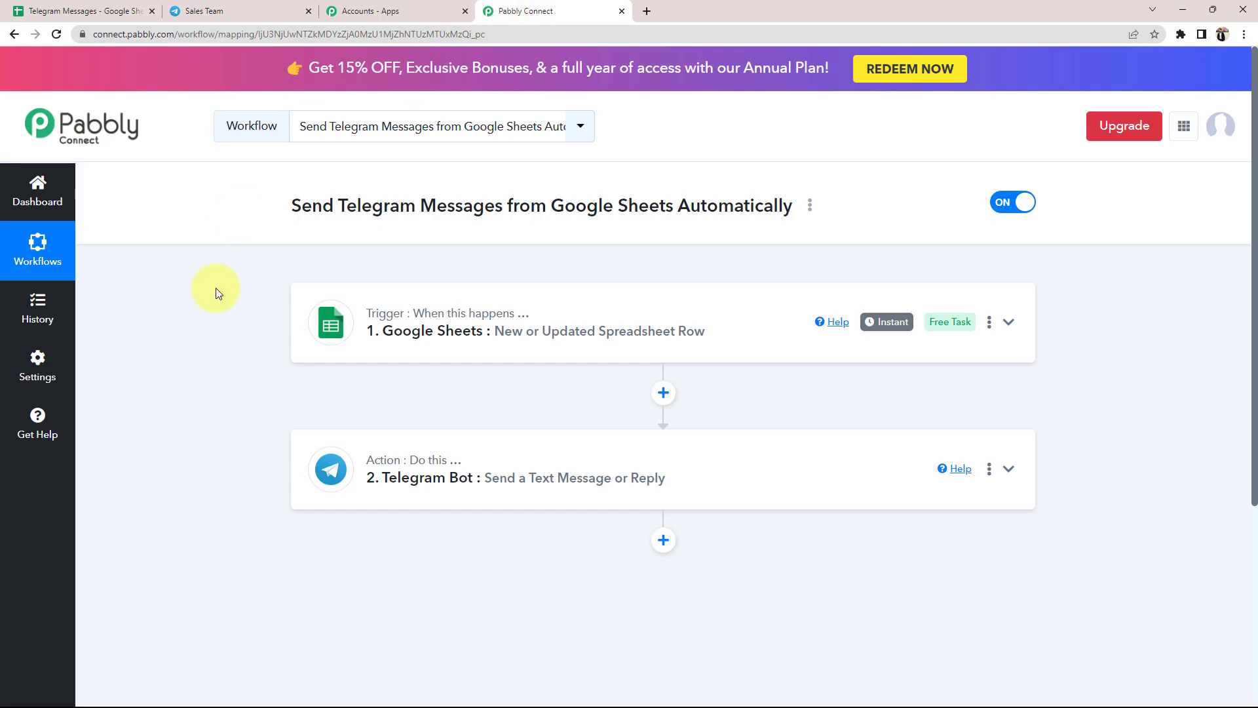